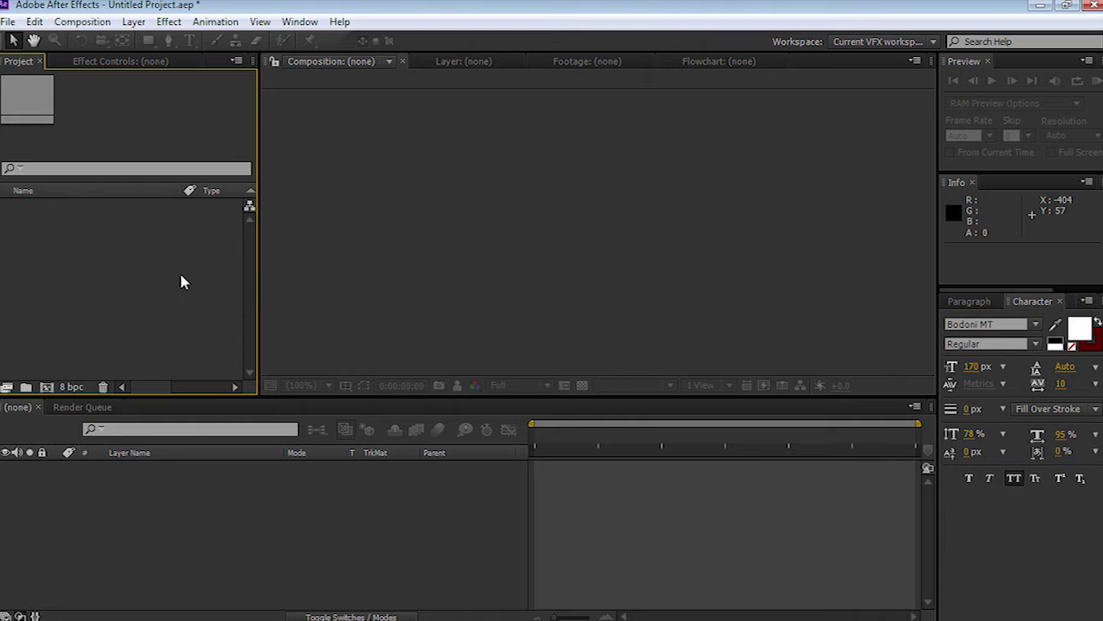
Import the Star Wars Logo Photoshop file as a composition with editable layer styles
double_click(125, 273)
left_click(109, 175)
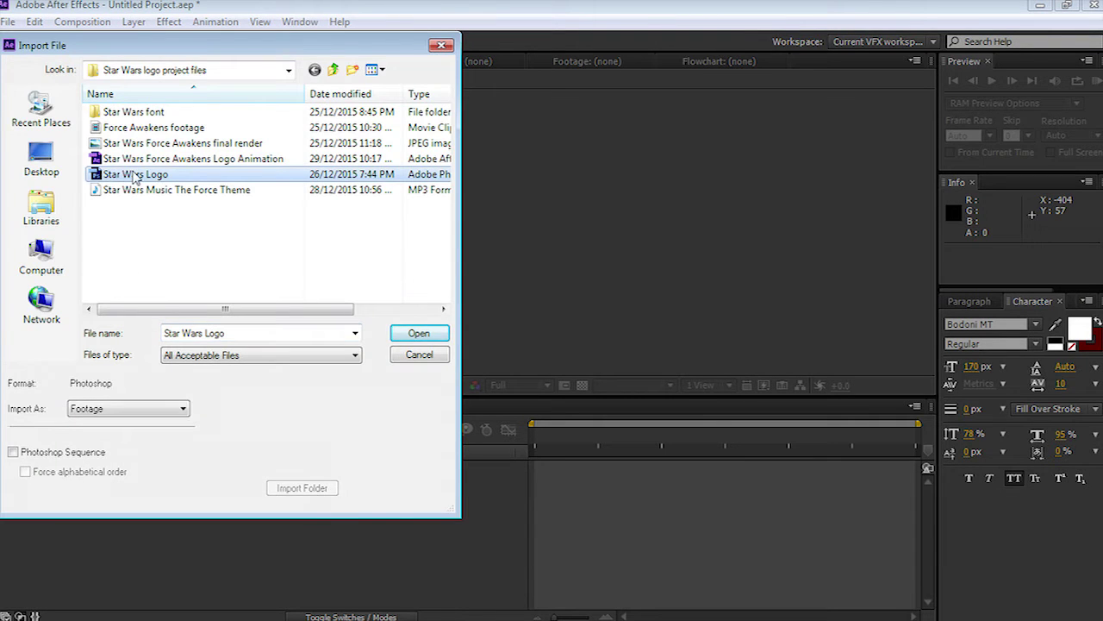
left_click(417, 334)
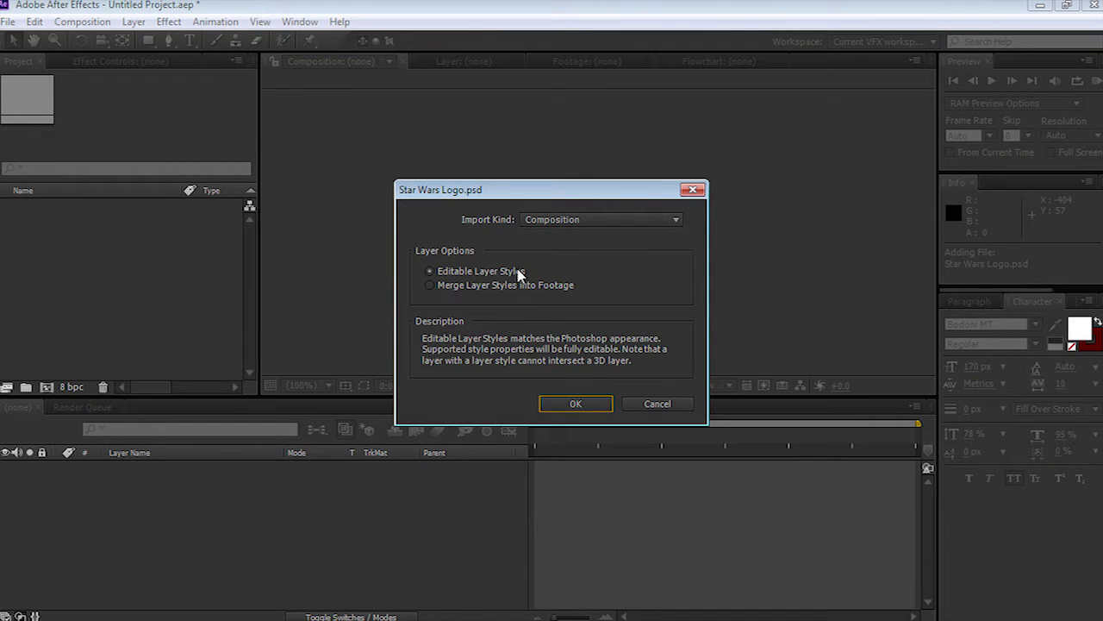
left_click(547, 407)
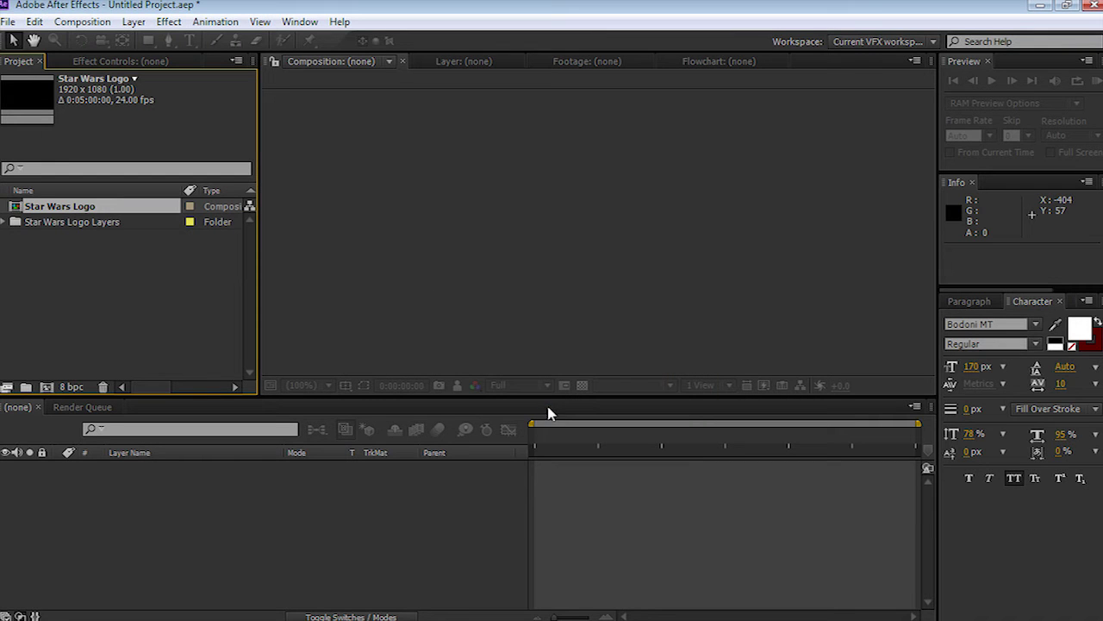
Check the contents of the Star Wars Logo Layers folder and open the Star Wars Logo composition
left_click(4, 223)
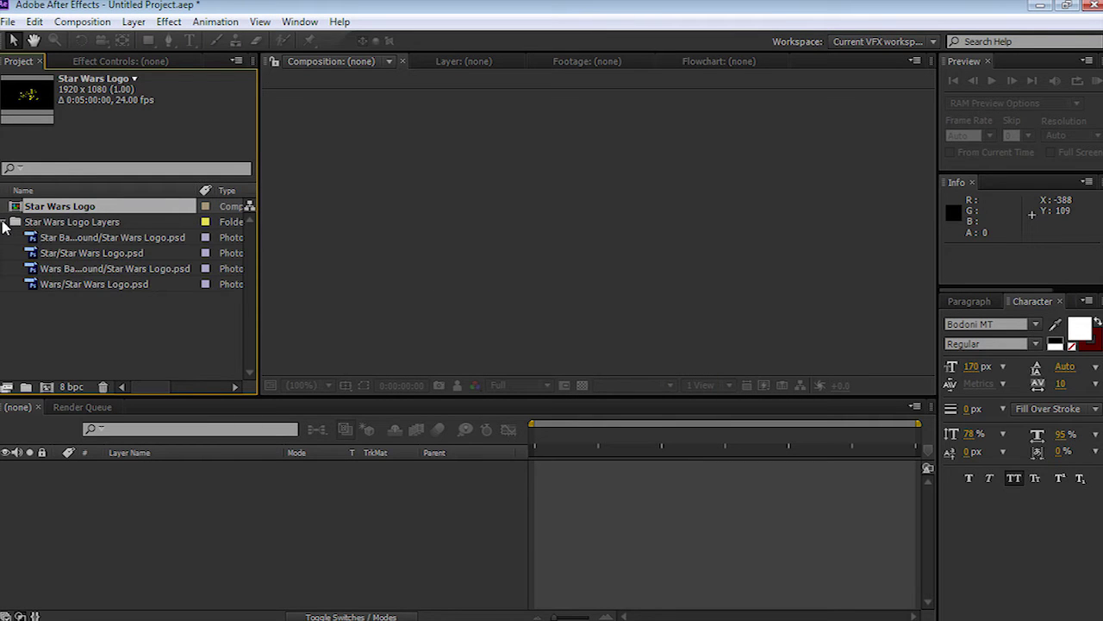
left_click(26, 223)
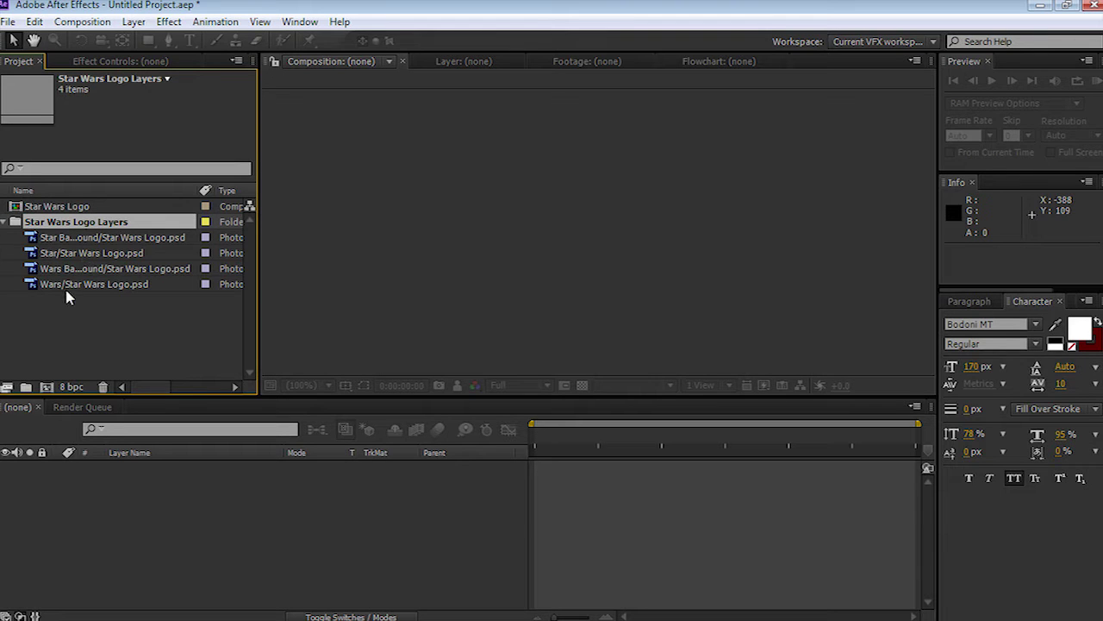
left_click(7, 223)
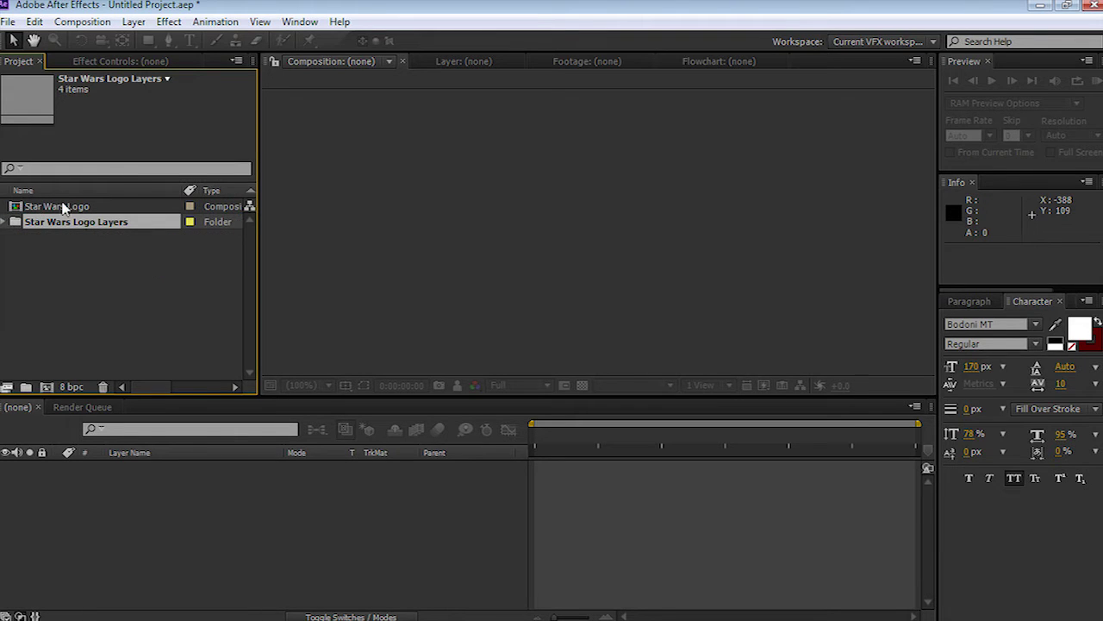
left_click(17, 208)
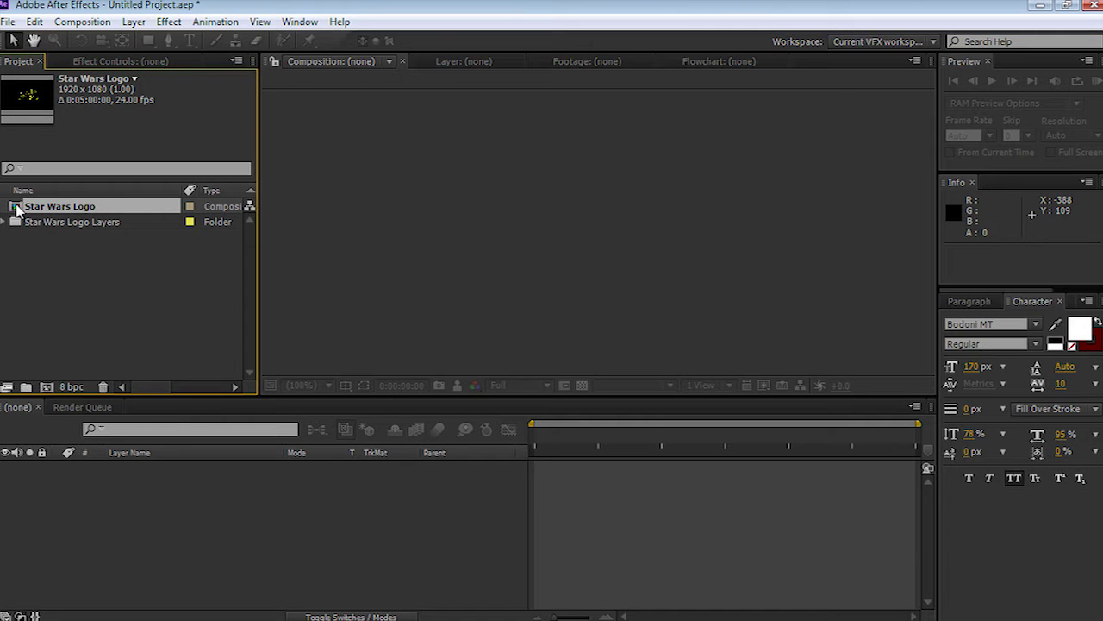
double_click(16, 208)
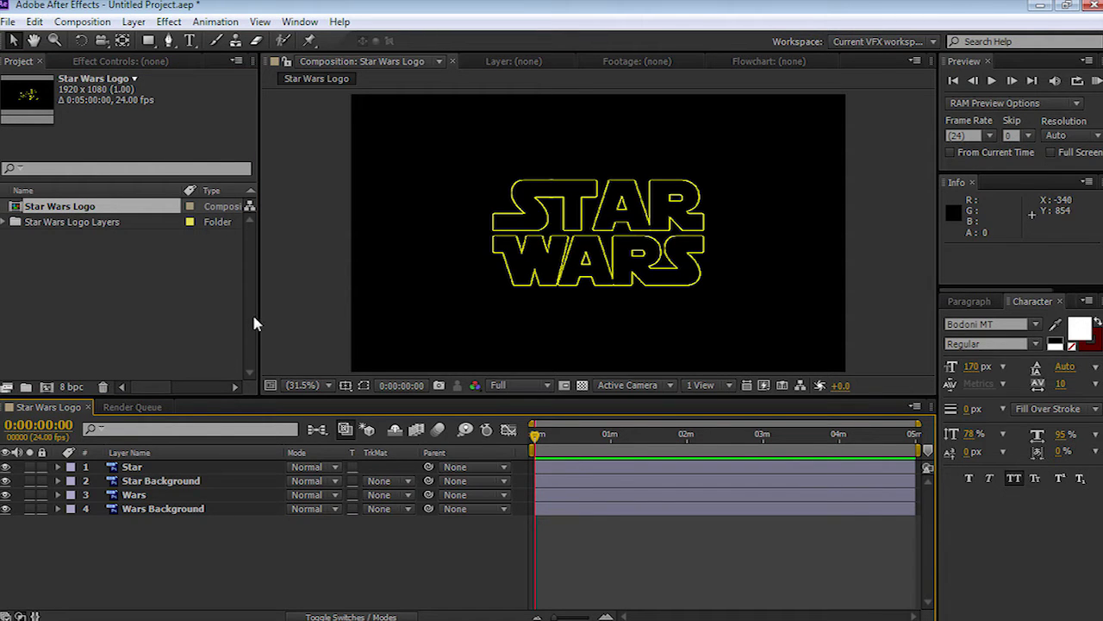
left_click(131, 466)
left_click(138, 481)
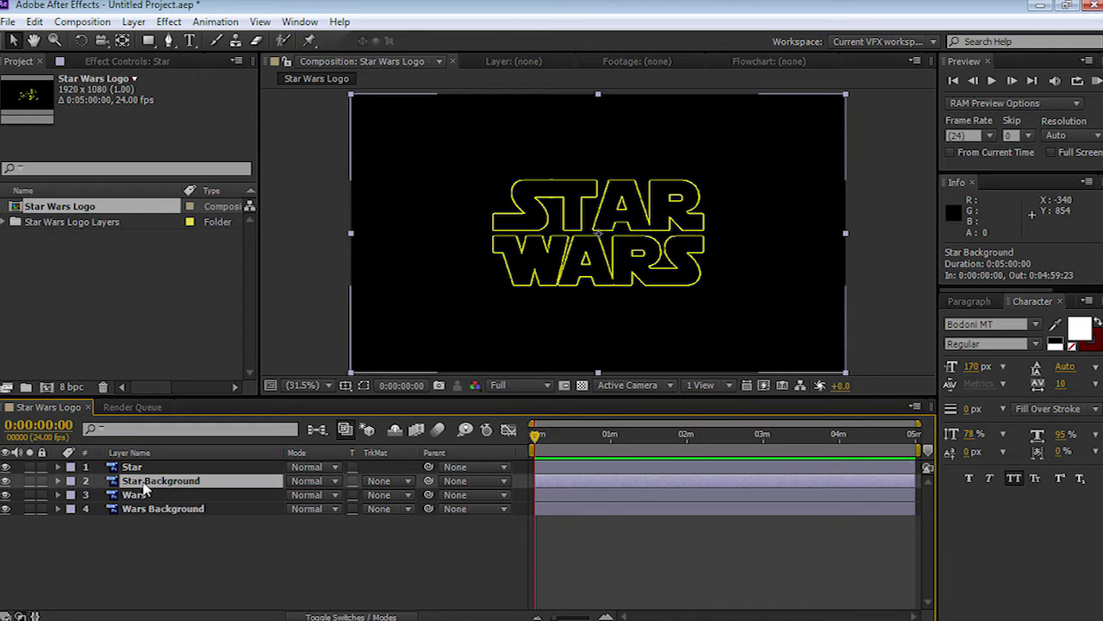
left_click(137, 496)
left_click(140, 511)
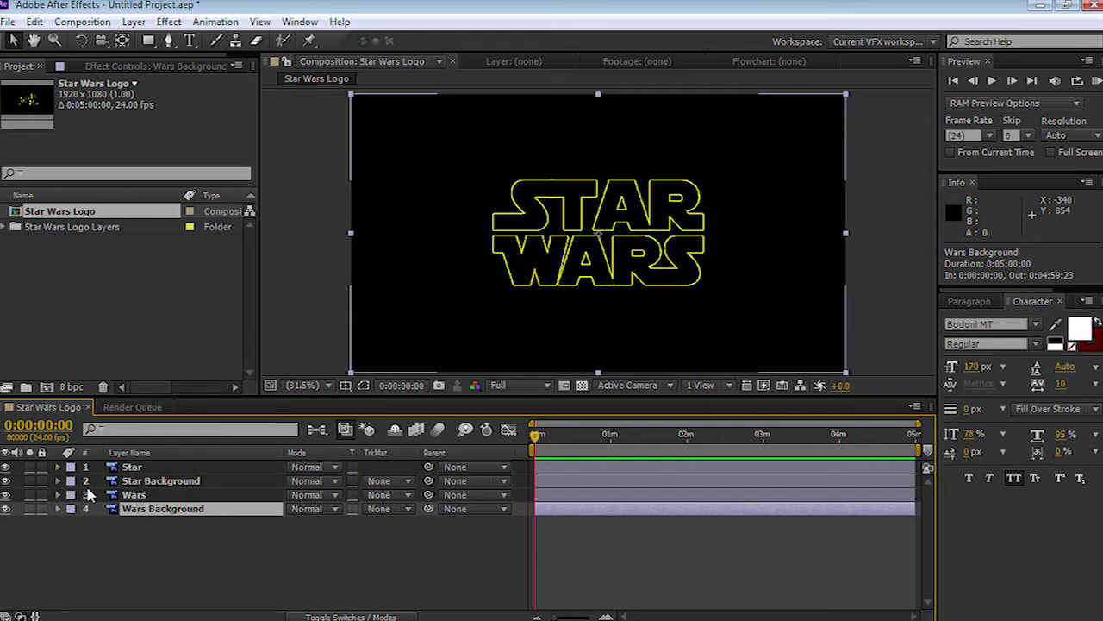
Pre-compose the Star and Star Background layers into a new composition named Star, moving all attributes into it
left_click(132, 466)
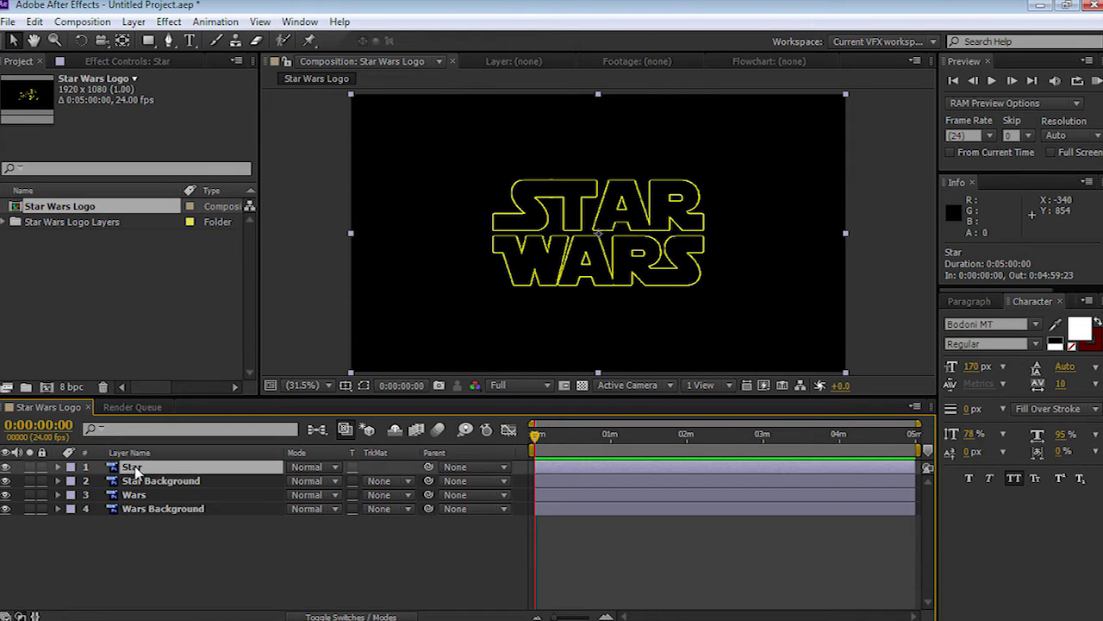
left_click(138, 481, "shift")
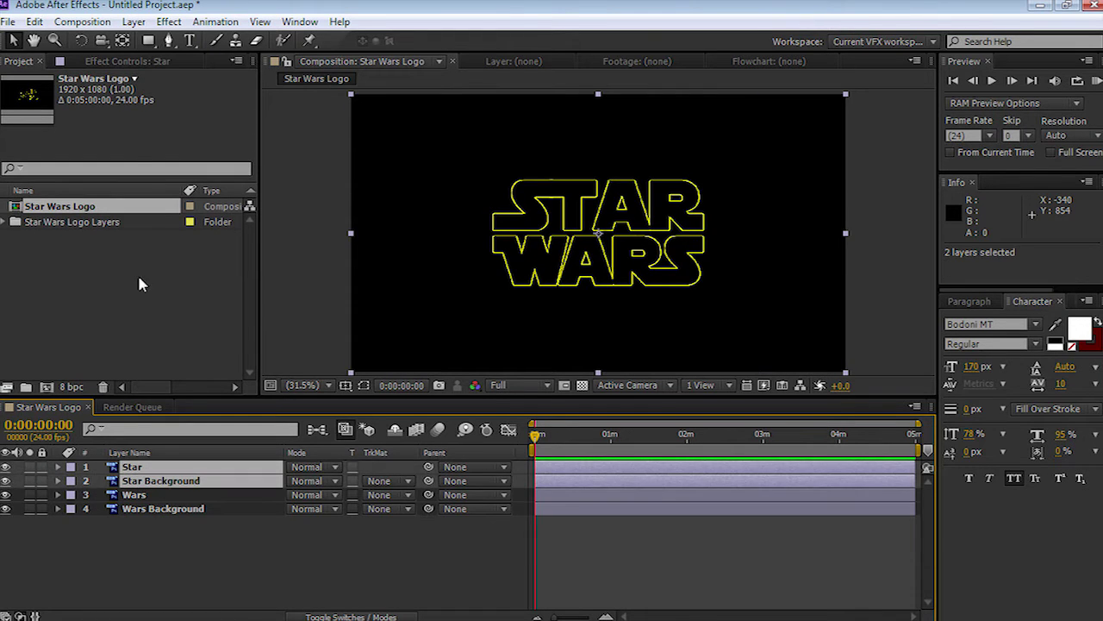
left_click(134, 22)
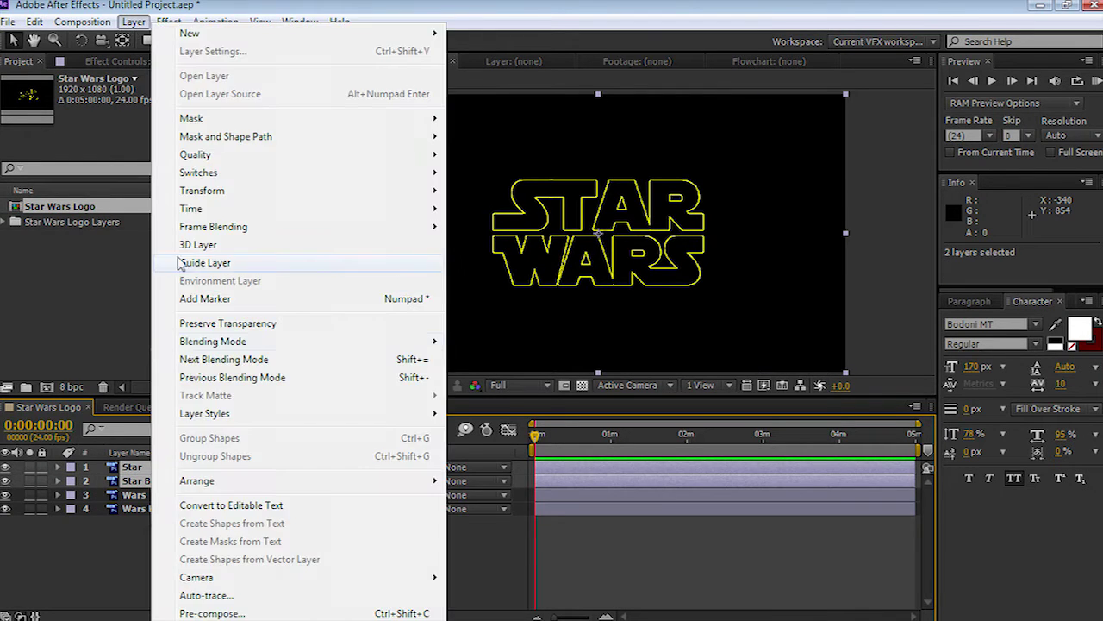
left_click(226, 613)
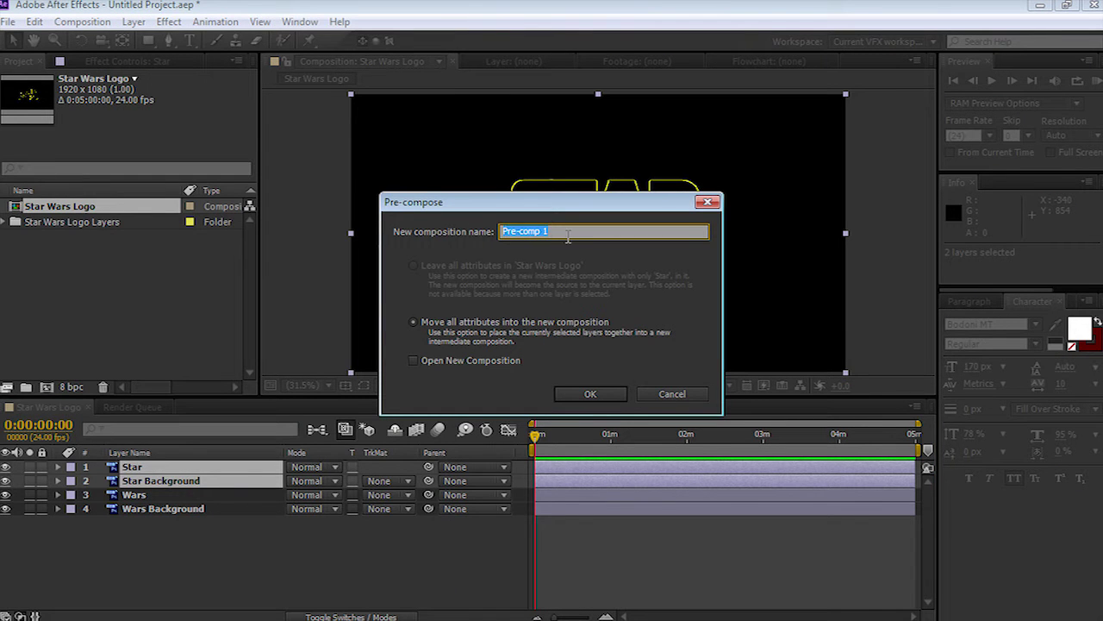
type("Star")
left_click(583, 395)
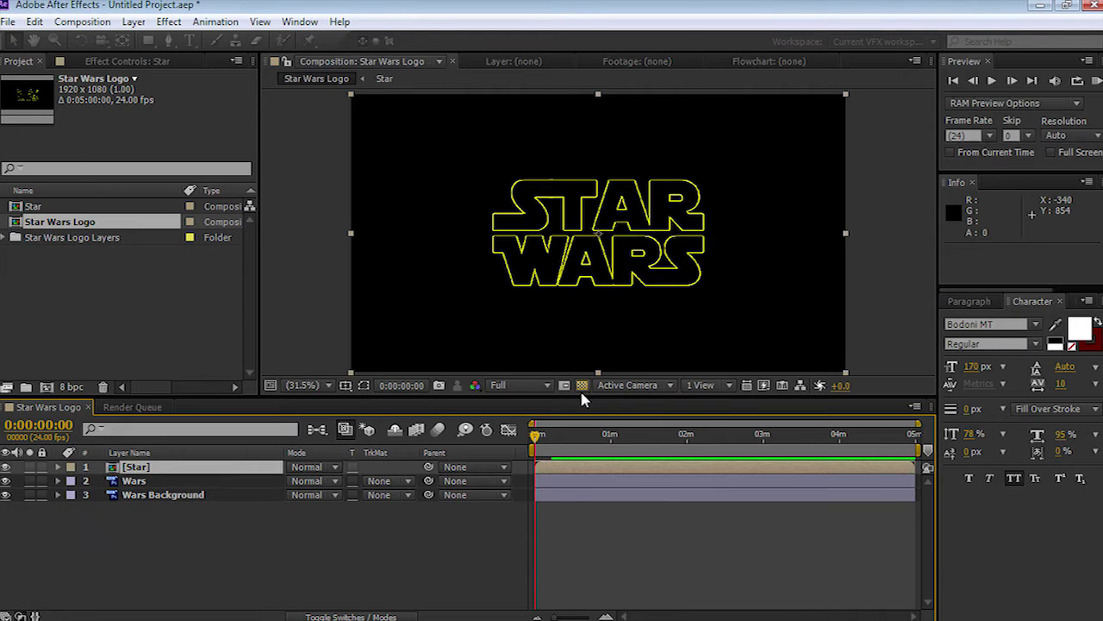
Pre-compose the Wars and Wars Background layers into a new composition named Wars, moving all attributes into it
left_click(132, 482)
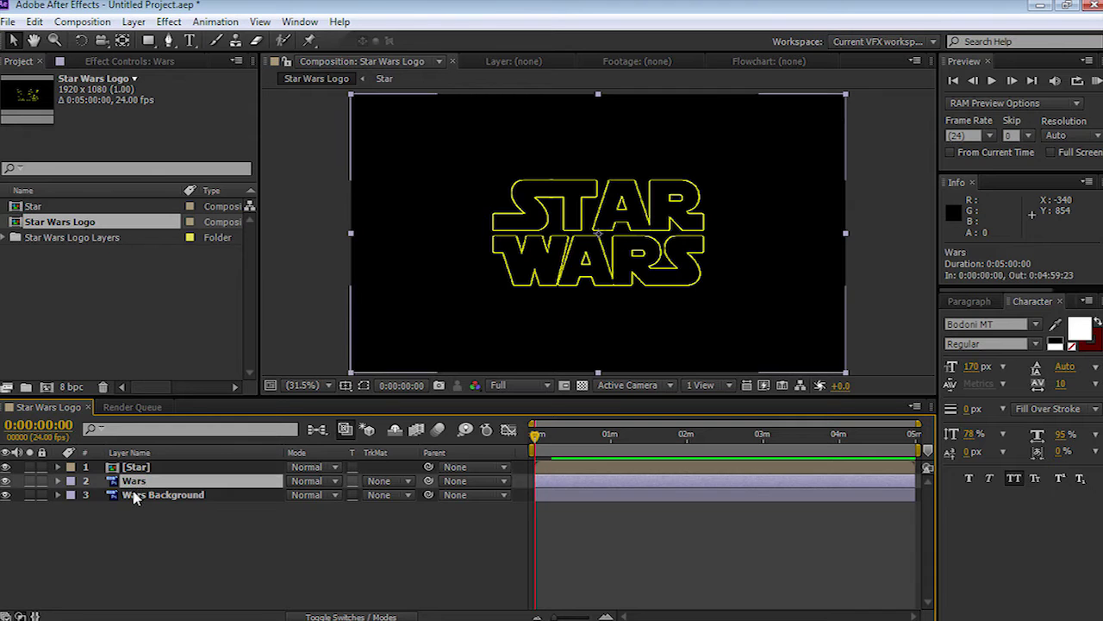
left_click(135, 496, "shift")
left_click(133, 22)
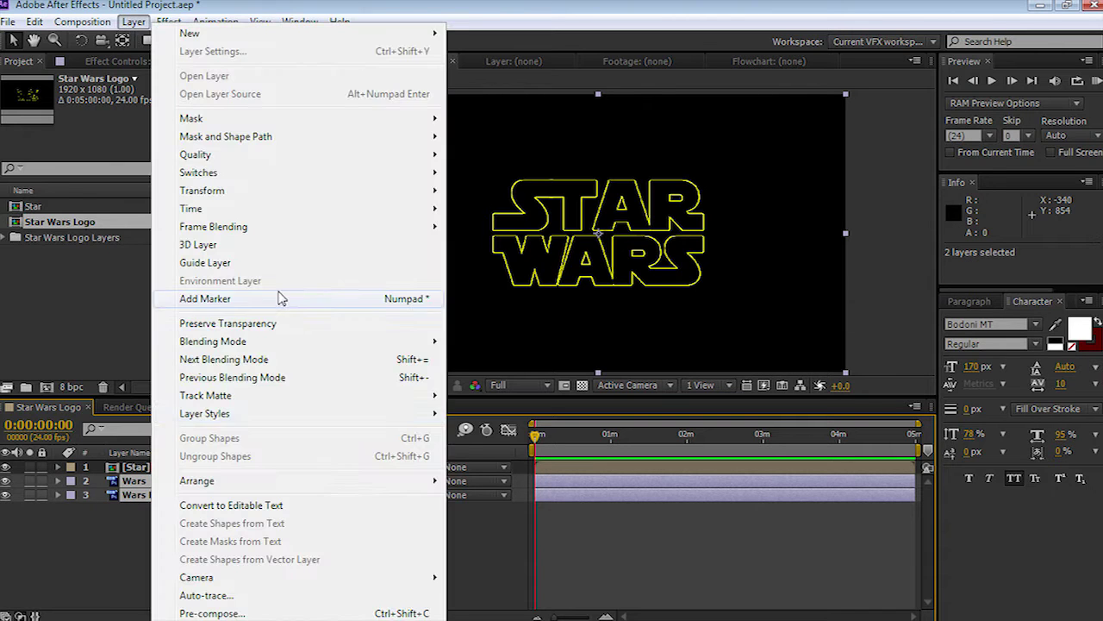
left_click(212, 613)
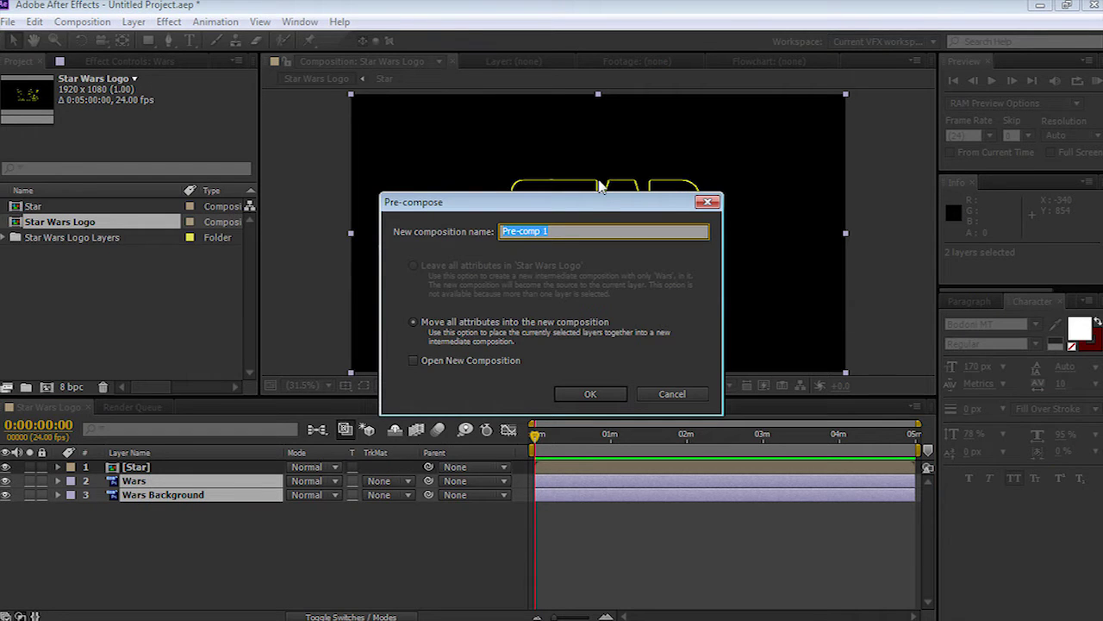
type("Wars")
left_click(598, 393)
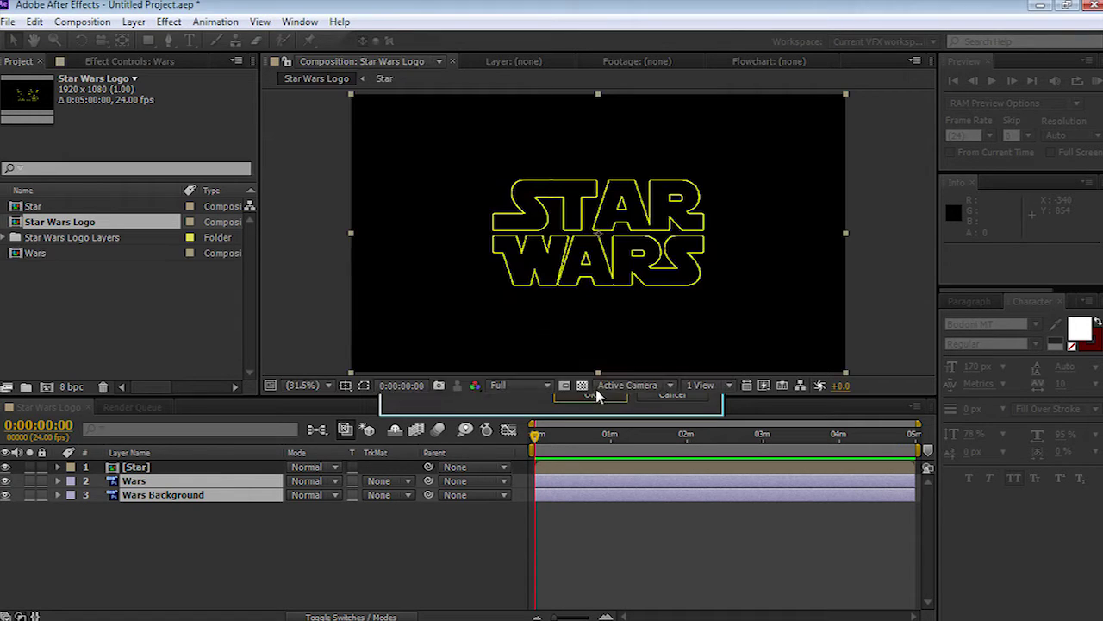
left_click(115, 466)
key("p")
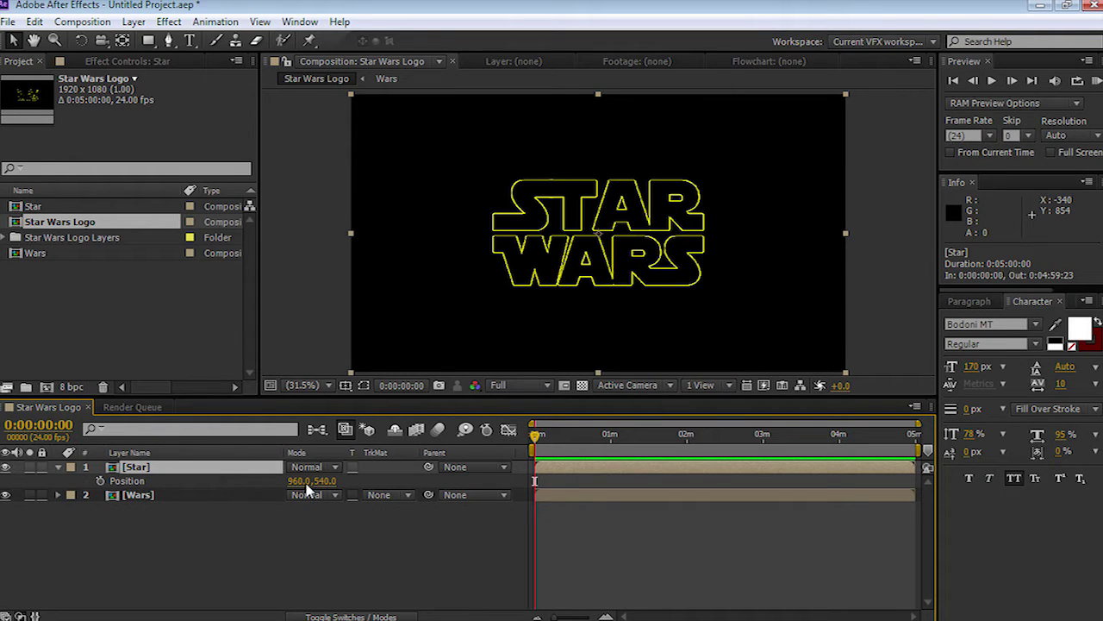
left_click_drag(323, 480, 307, 487)
key("ctrl+z")
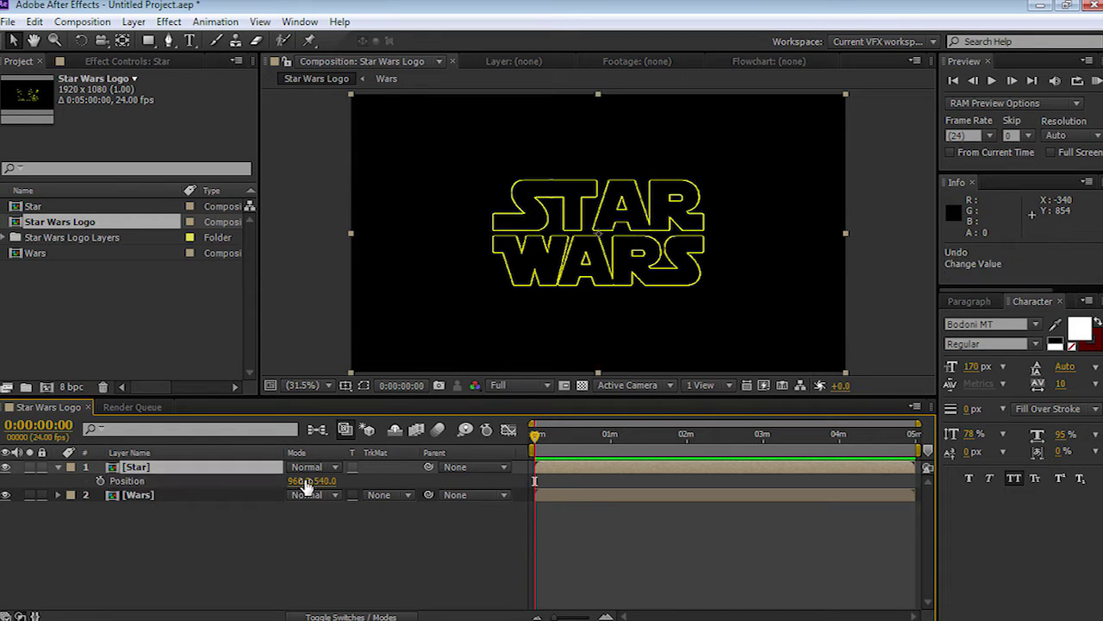
left_click(57, 468)
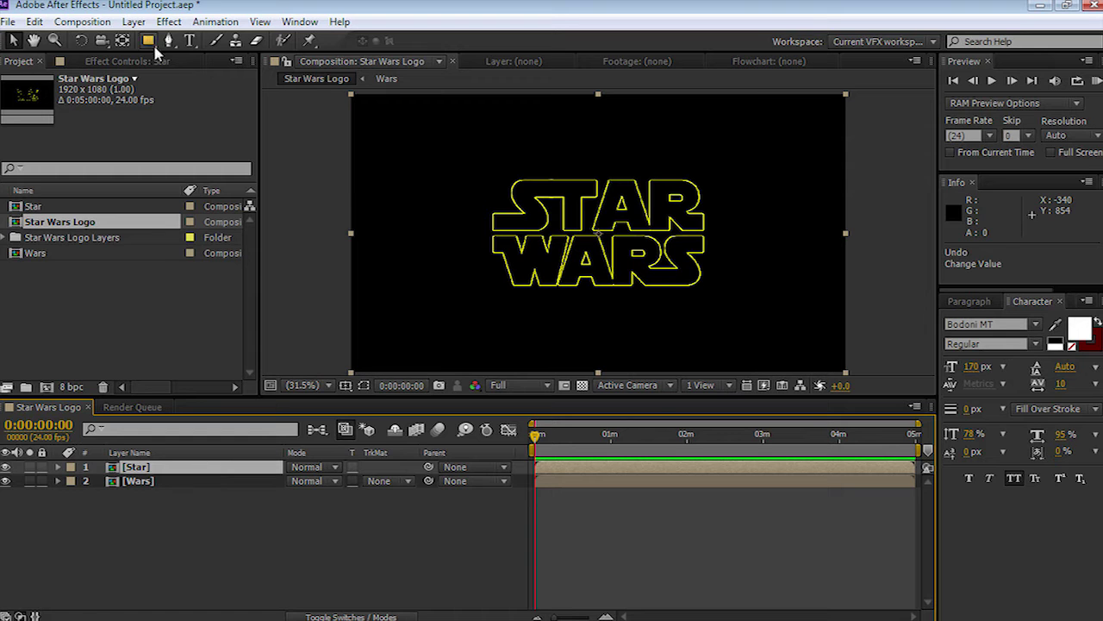
Create a white (FFFFFF) solid layer named Stars at the composition's size of 1920 by 1080 pixels
left_click(134, 21)
mouse_move(181, 36)
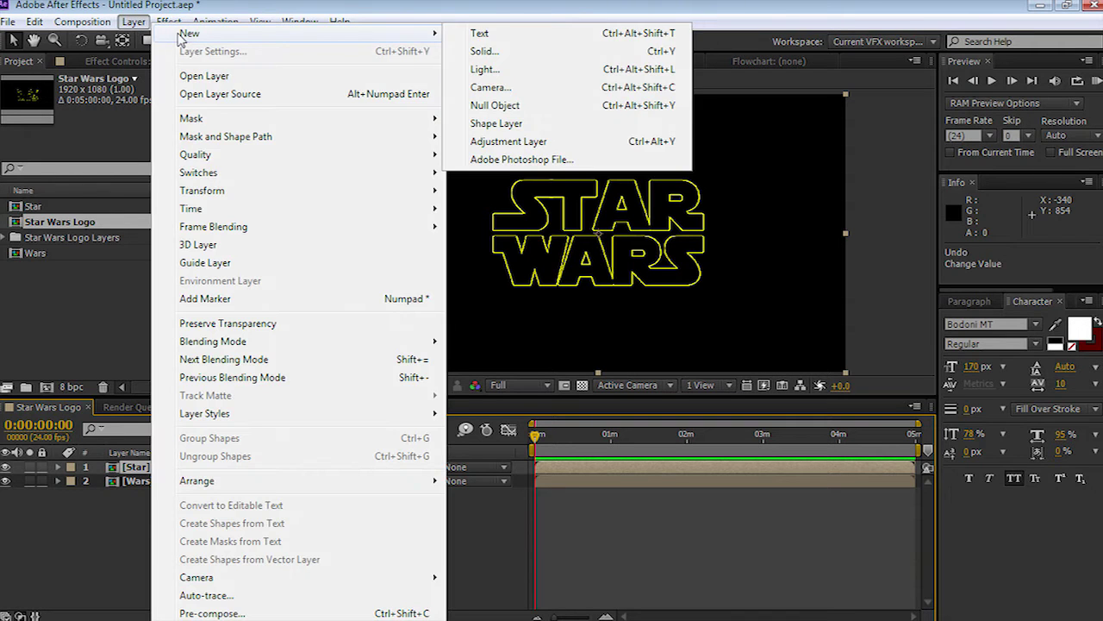
left_click(491, 51)
left_click(542, 400)
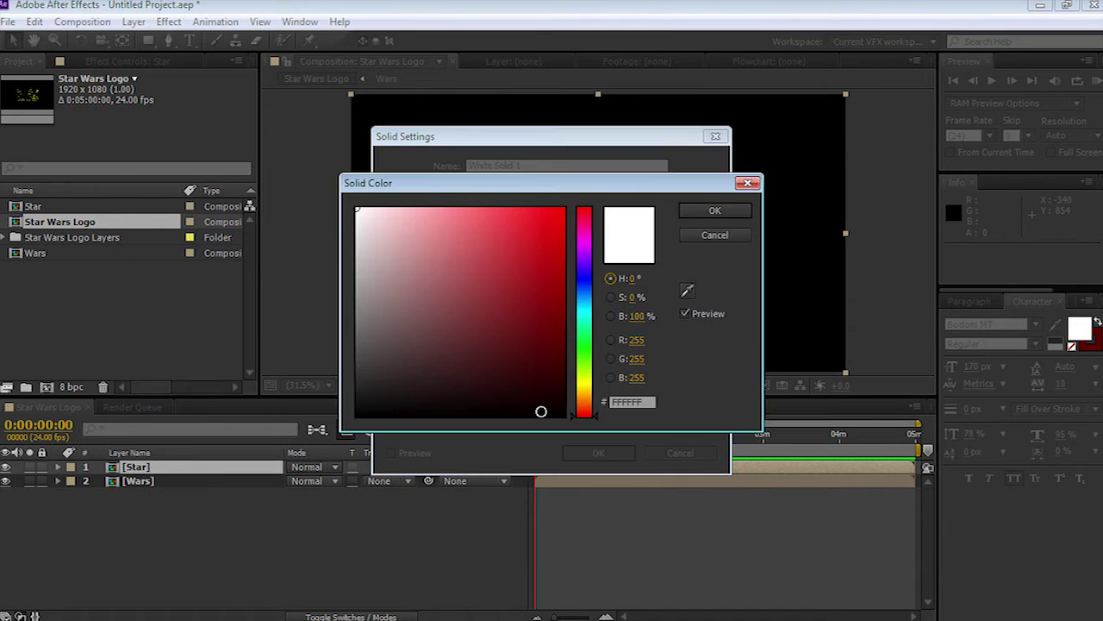
left_click(696, 211)
left_click(543, 353)
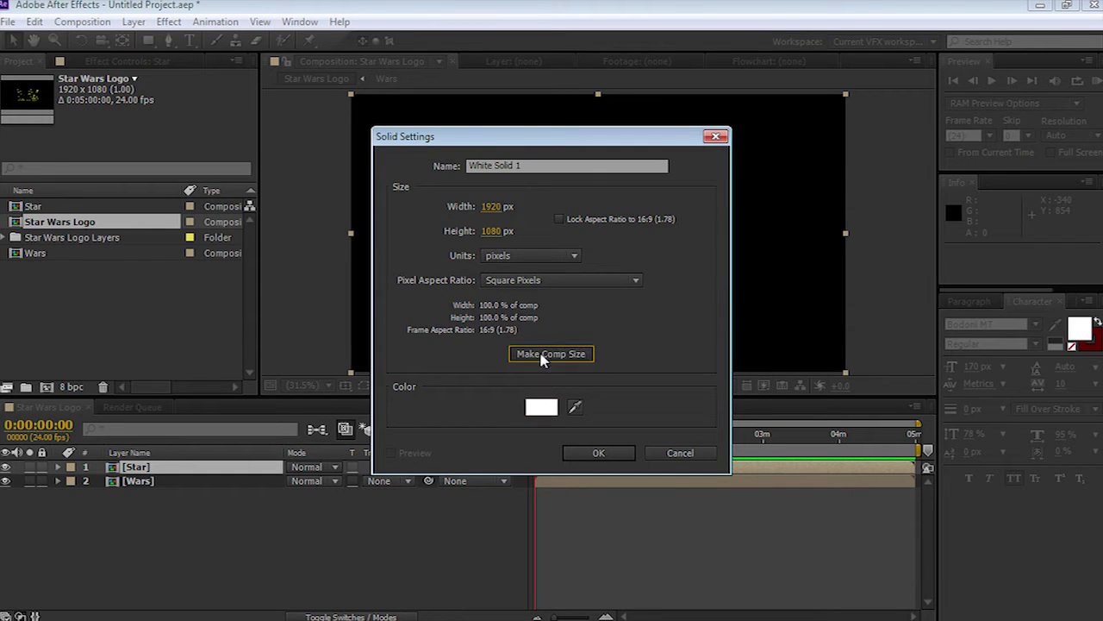
left_click(539, 163)
type("Stars")
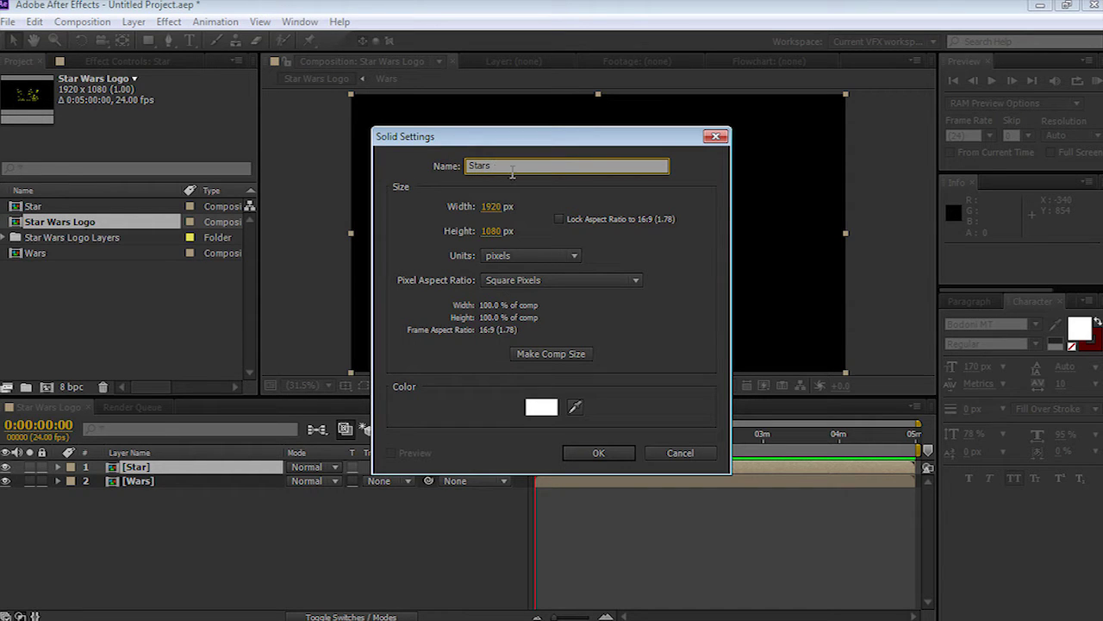
left_click(581, 457)
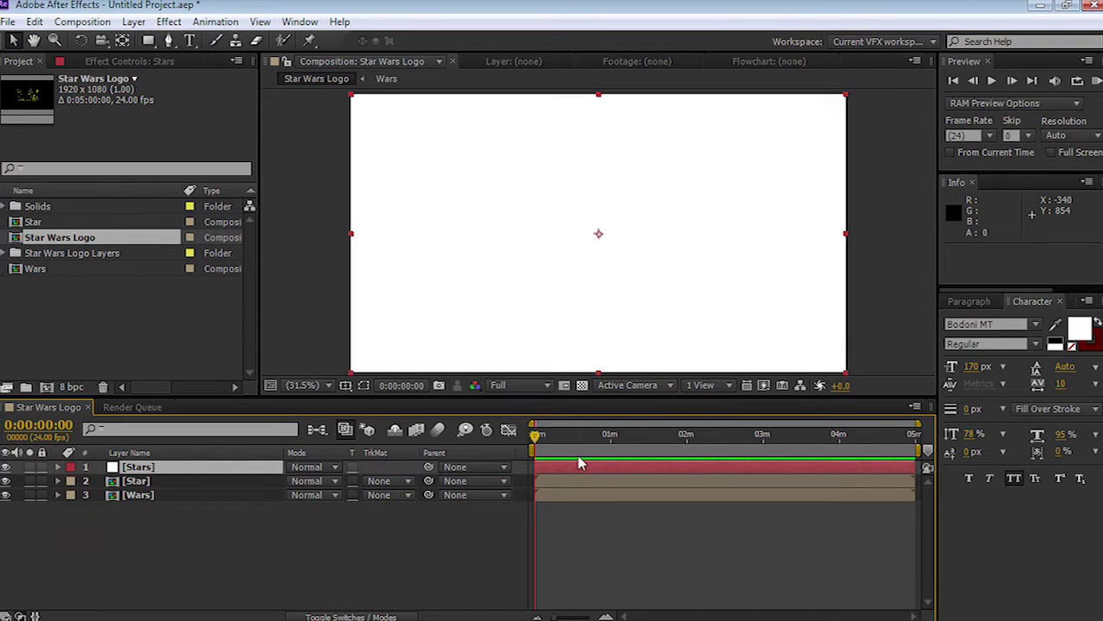
Move the Stars layer beneath the Wars layer, apply the CC Star Burst effect to it and preview the motion
left_click_drag(113, 472, 110, 505)
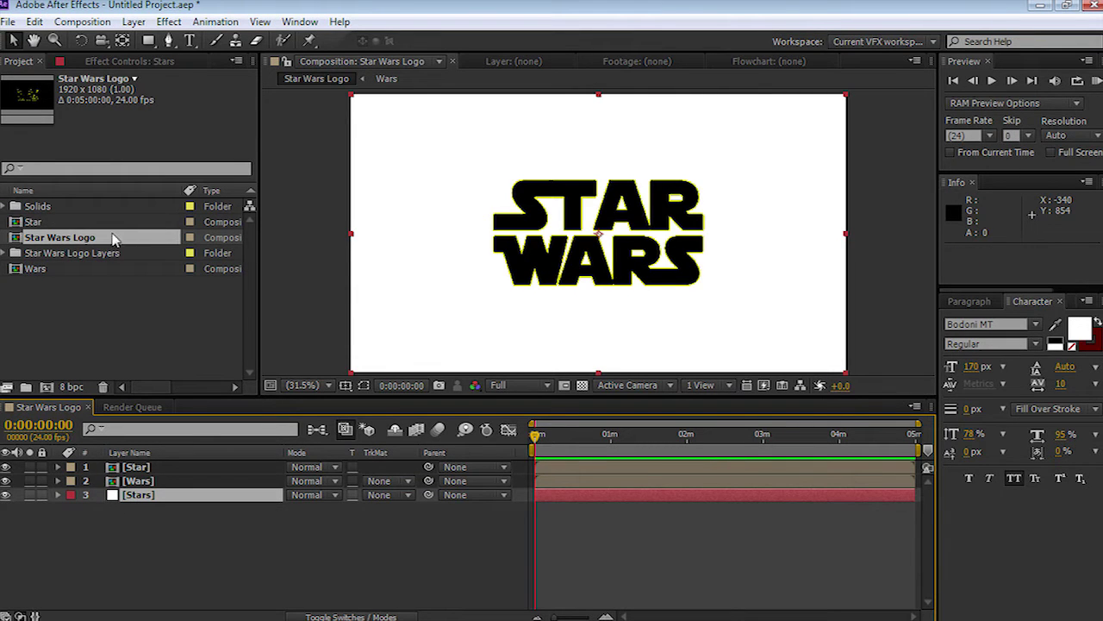
left_click(169, 22)
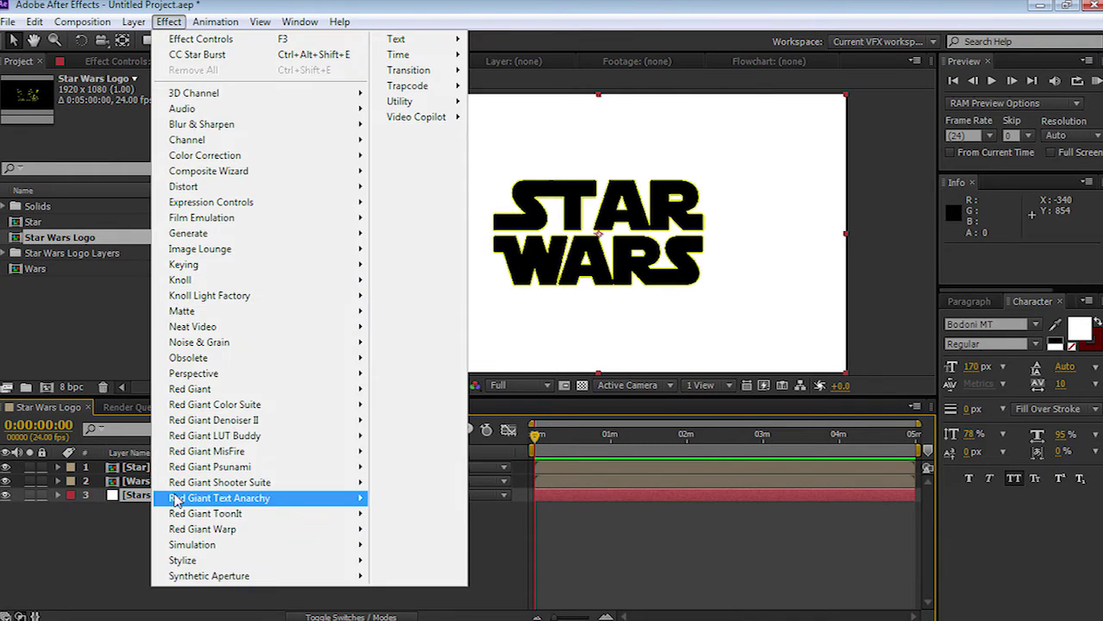
mouse_move(185, 548)
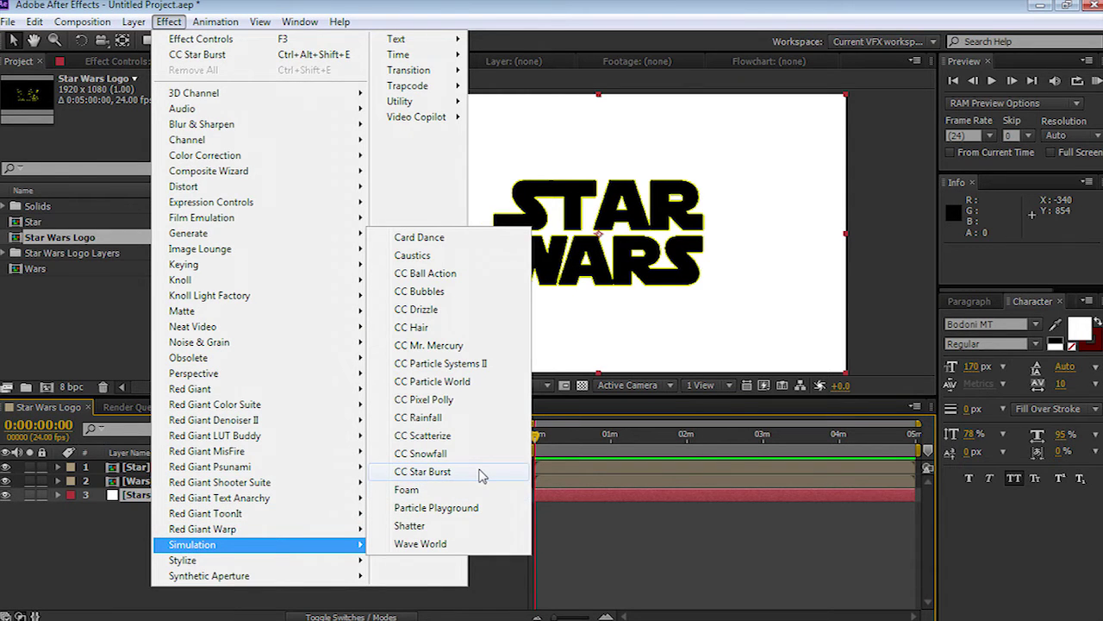
left_click(422, 472)
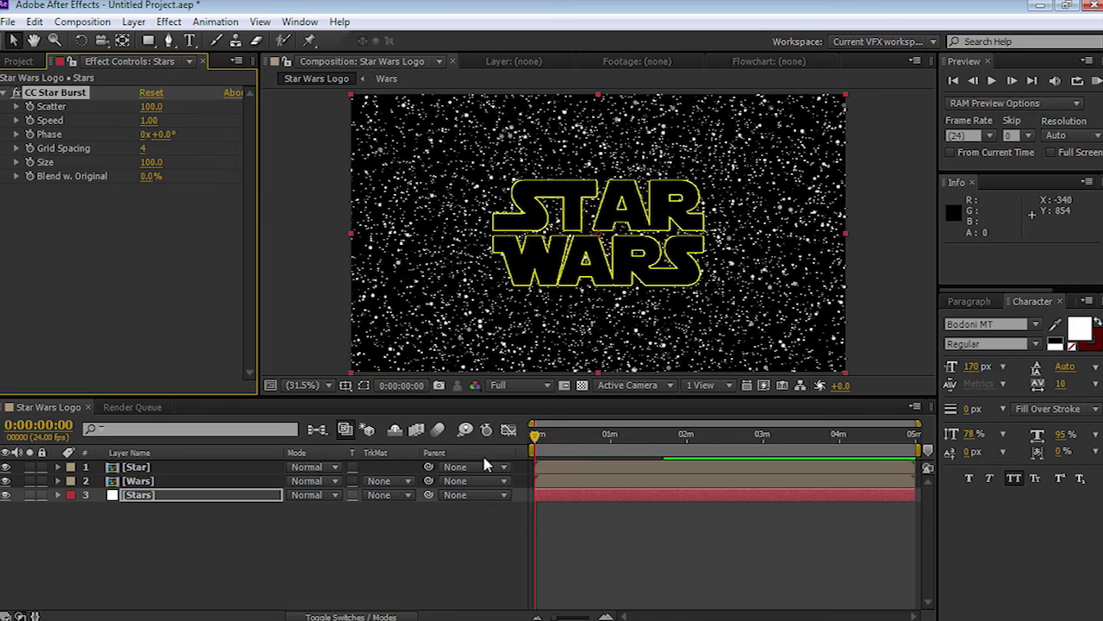
key("space")
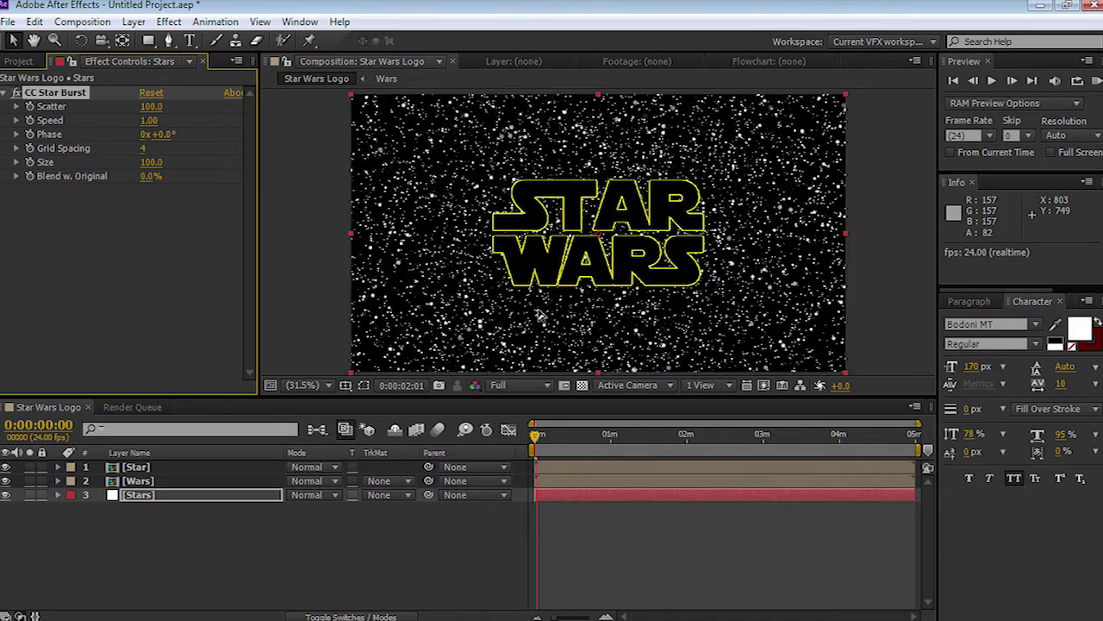
key("space")
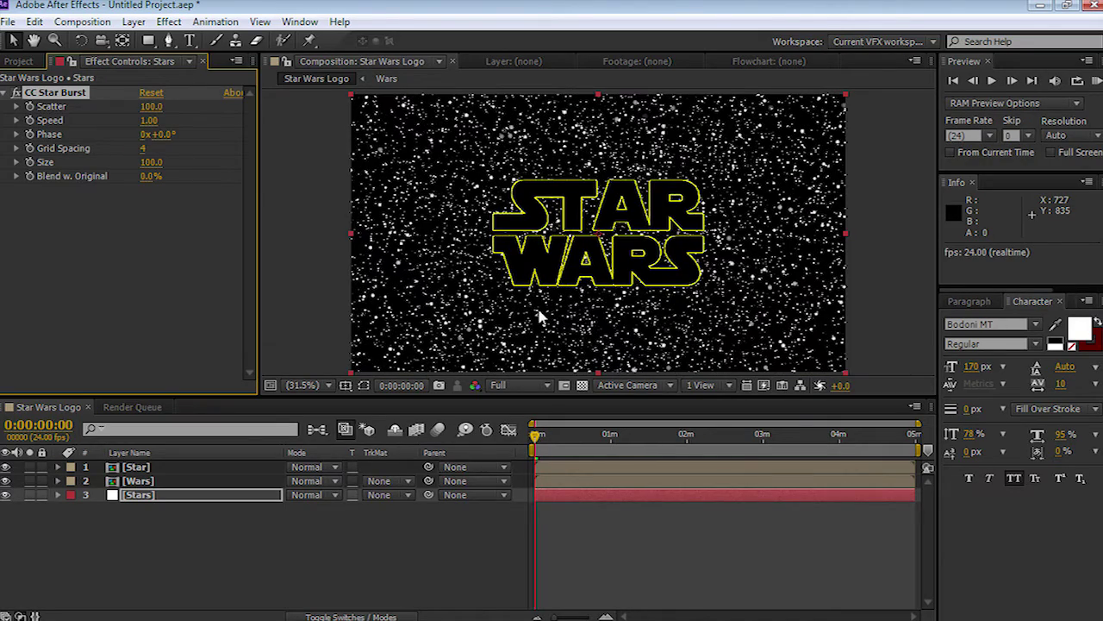
Set the CC Star Burst Scatter on the Stars layer to 450 and preview the starfield
left_click_drag(152, 107, 441, 93)
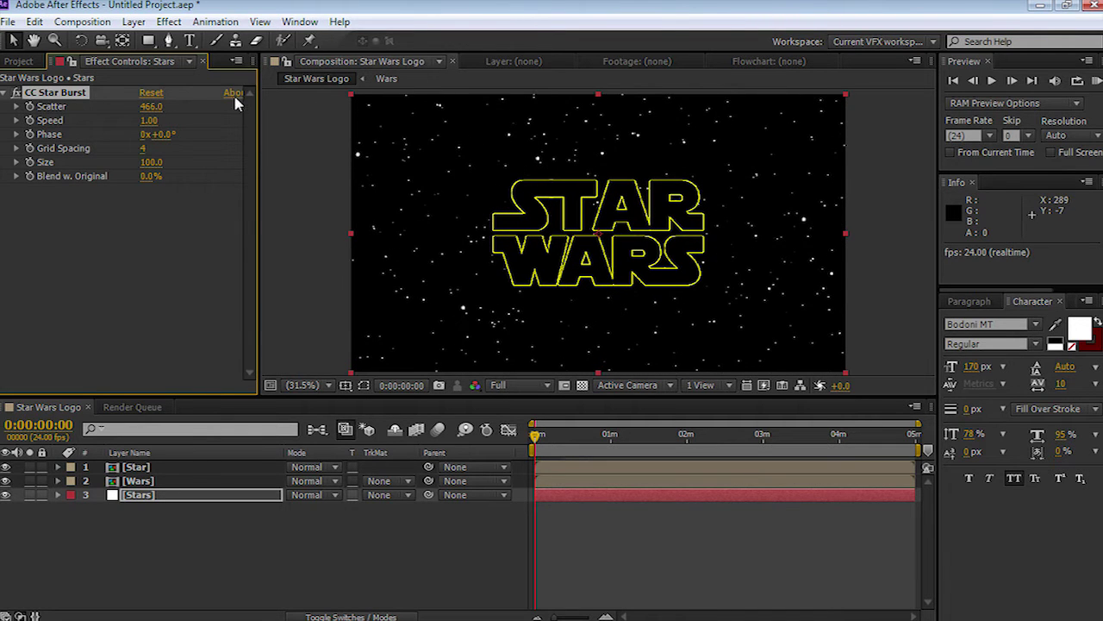
left_click(156, 105)
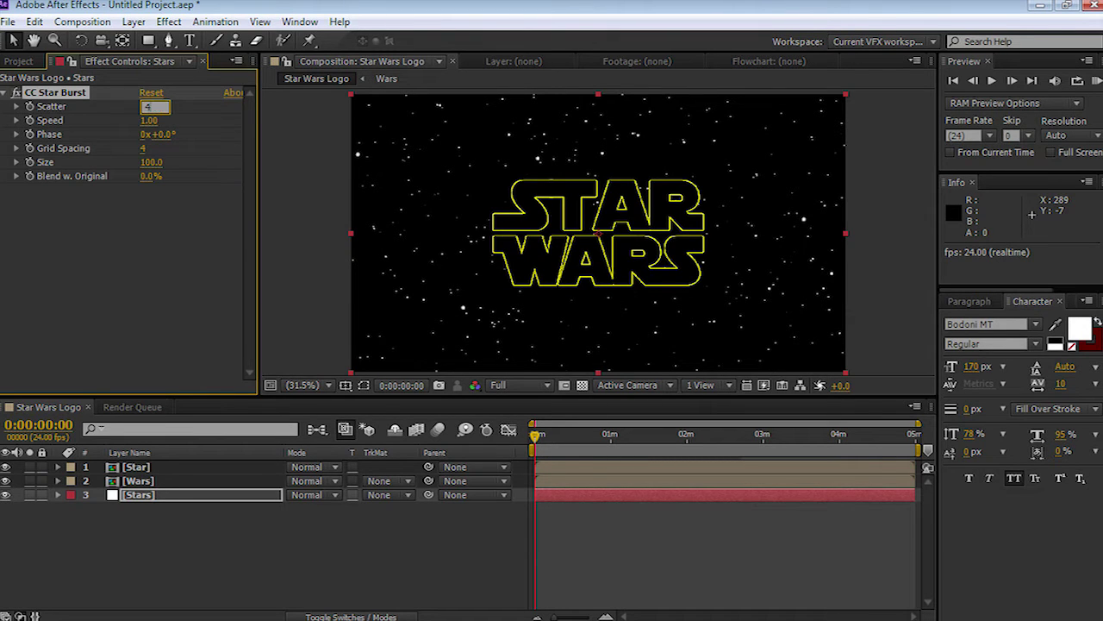
key("Return")
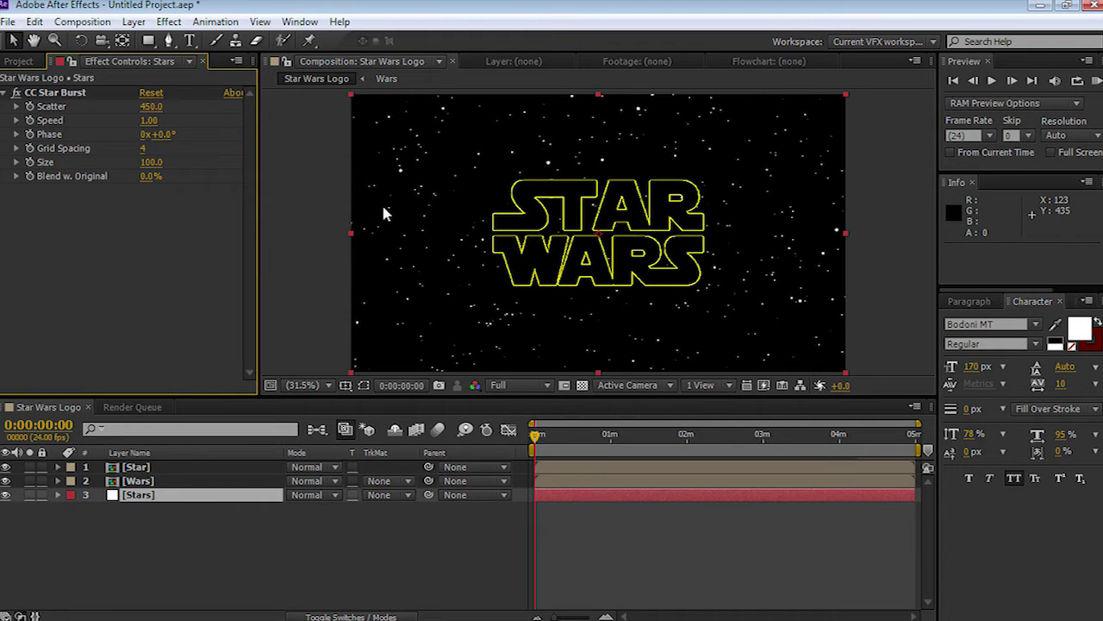
key("space")
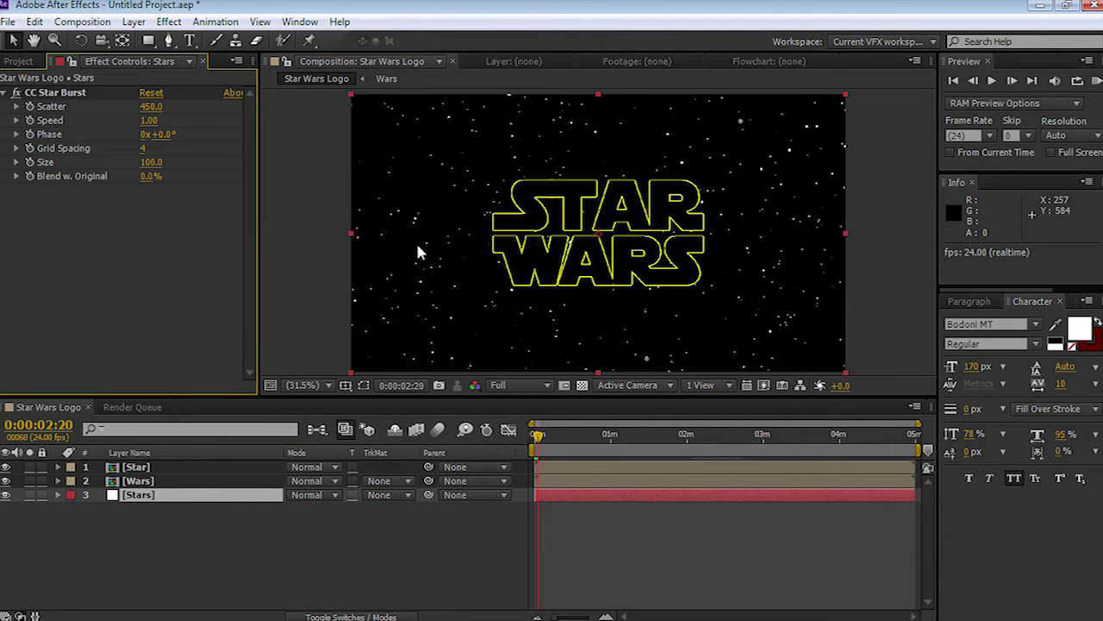
key("space")
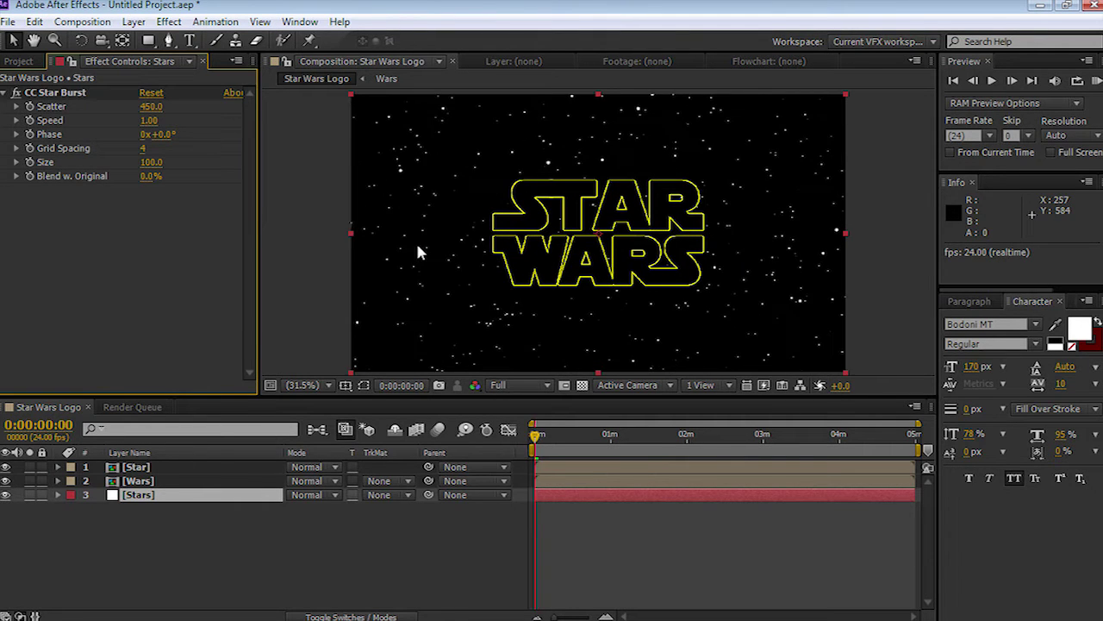
Slow the starfield by setting the CC Star Burst Speed to 0.03 and preview the motion
left_click(151, 120)
type(".03")
left_click(183, 238)
key("space")
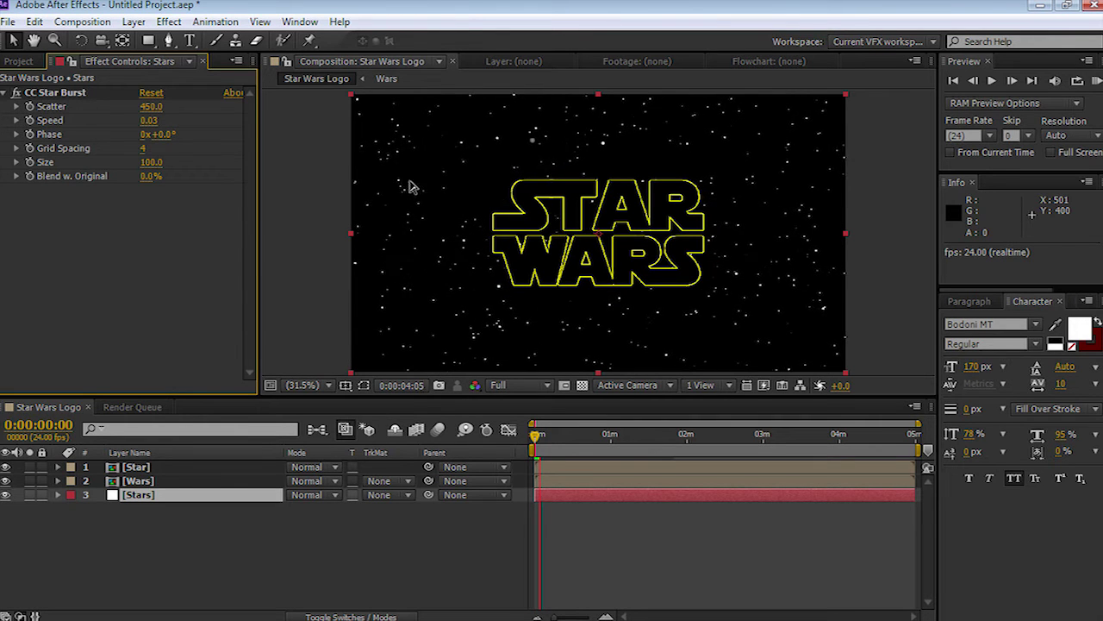
Shrink the stars by setting the CC Star Burst Size to 45 and preview the result
left_click(152, 162)
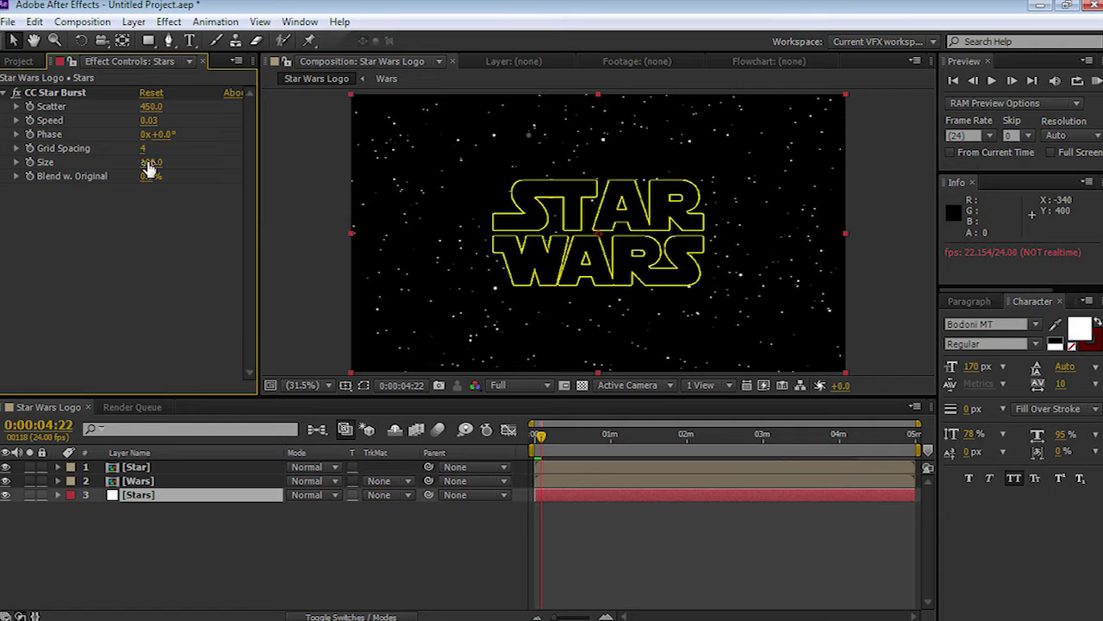
type("45")
left_click(164, 234)
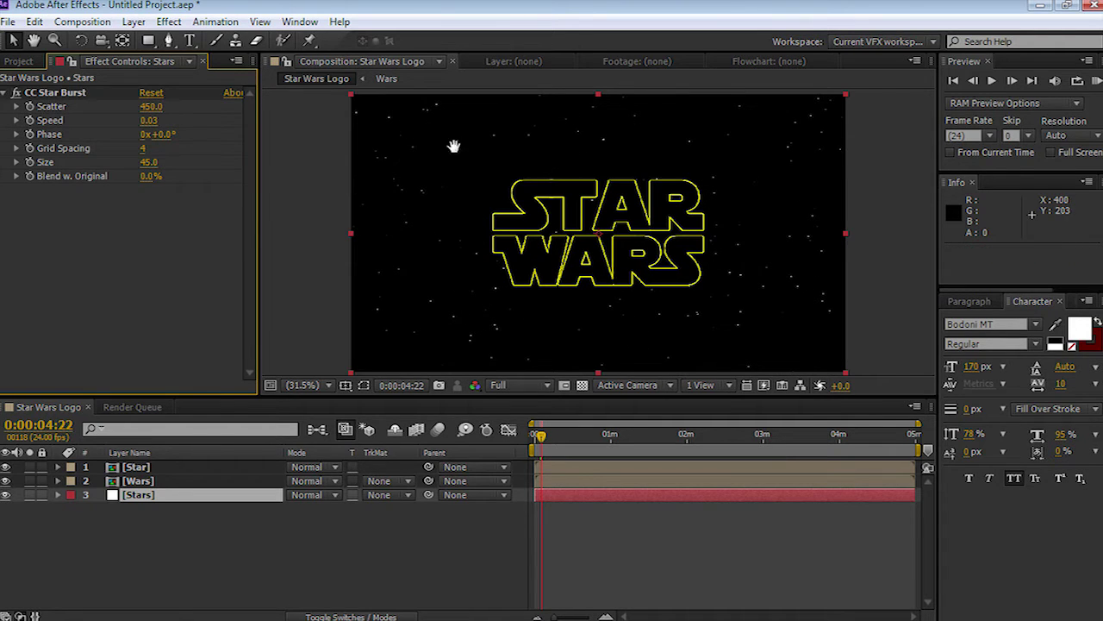
key("space")
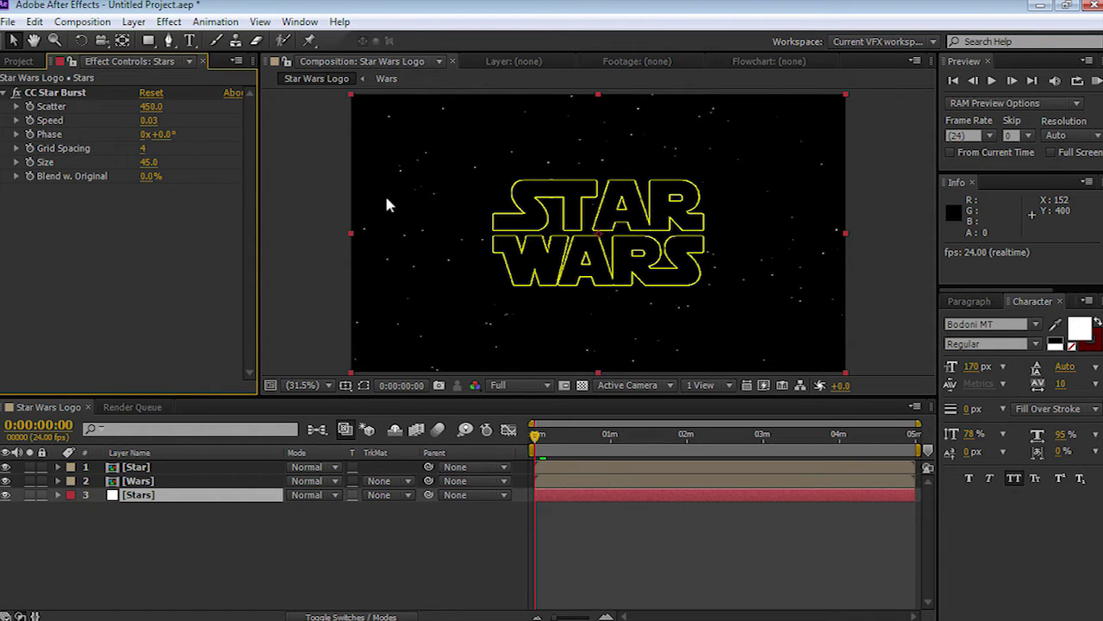
Spread the logo words apart vertically, setting the Star layer's position to 960, 504 and the Wars layer's to 960, 579
left_click(112, 467)
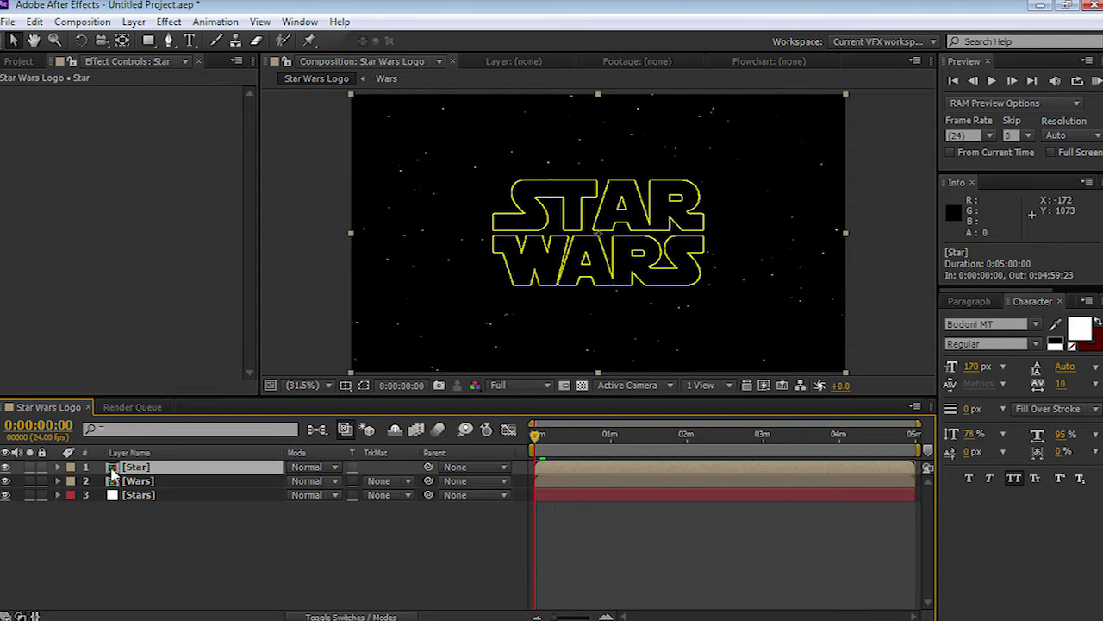
key("p")
left_click_drag(324, 481, 287, 481)
left_click(138, 495)
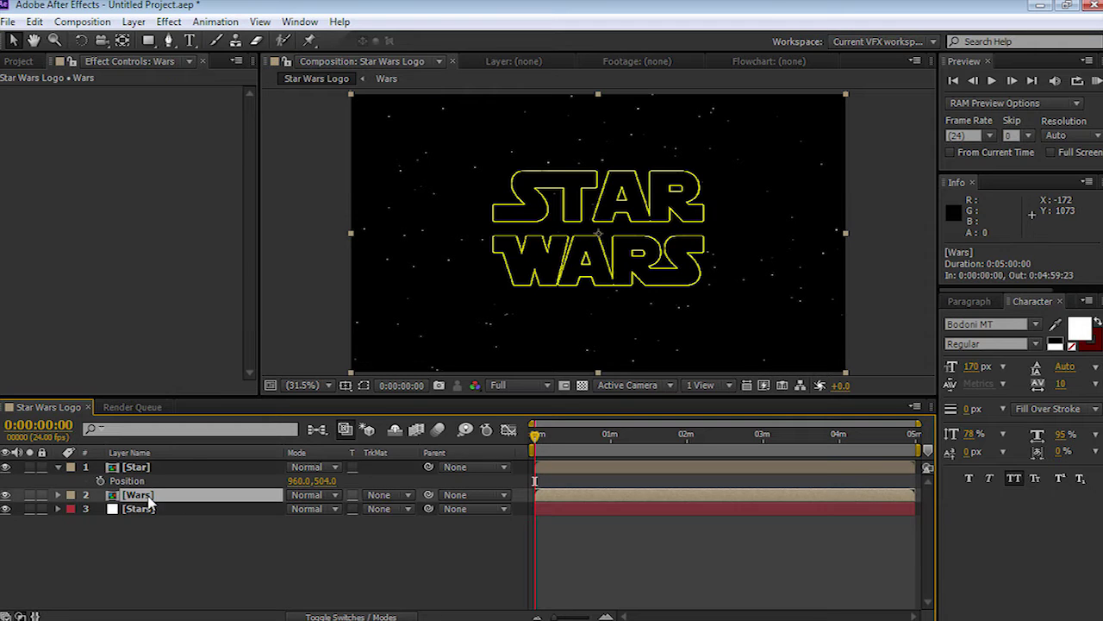
key("p")
left_click_drag(315, 508, 354, 509)
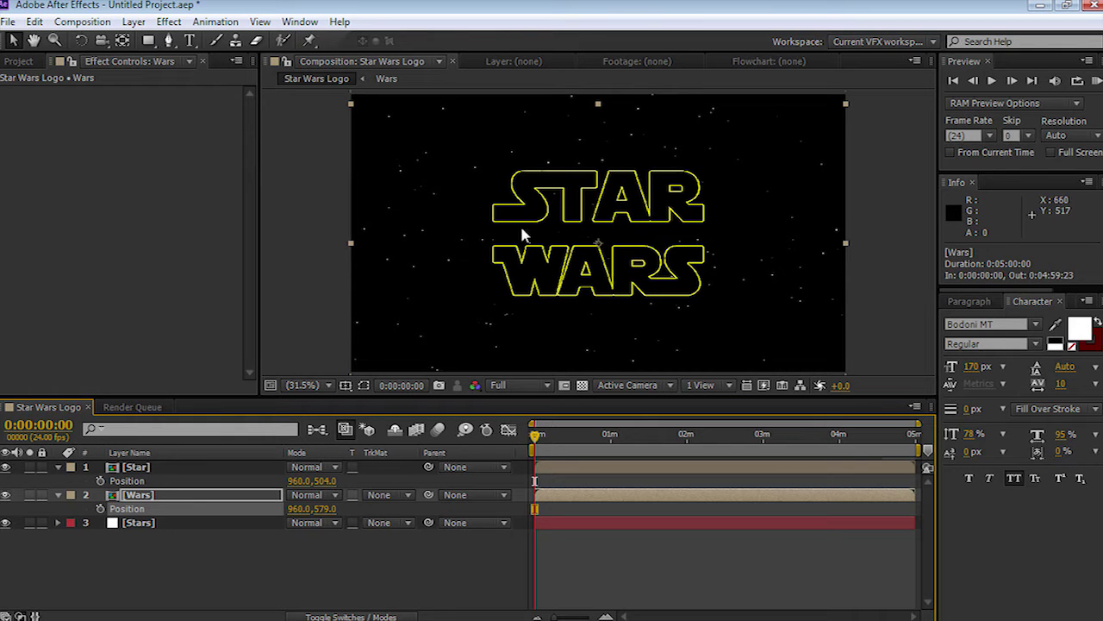
Create a text box in the gap between STAR and WARS and enter THE FORCE AWAKENS
left_click(190, 41)
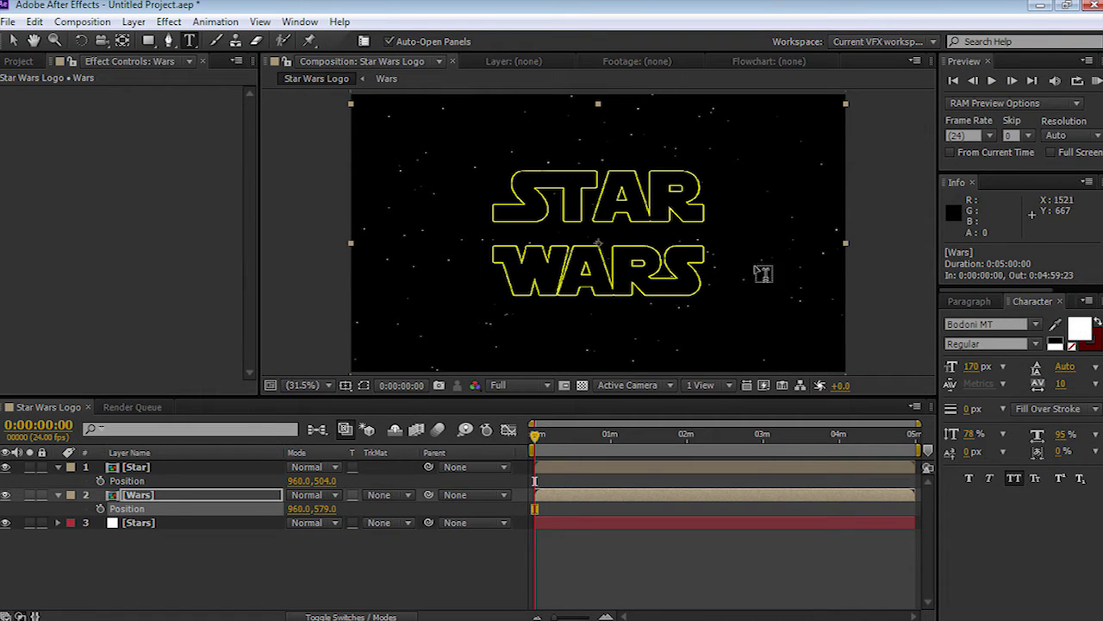
left_click_drag(421, 227, 790, 242)
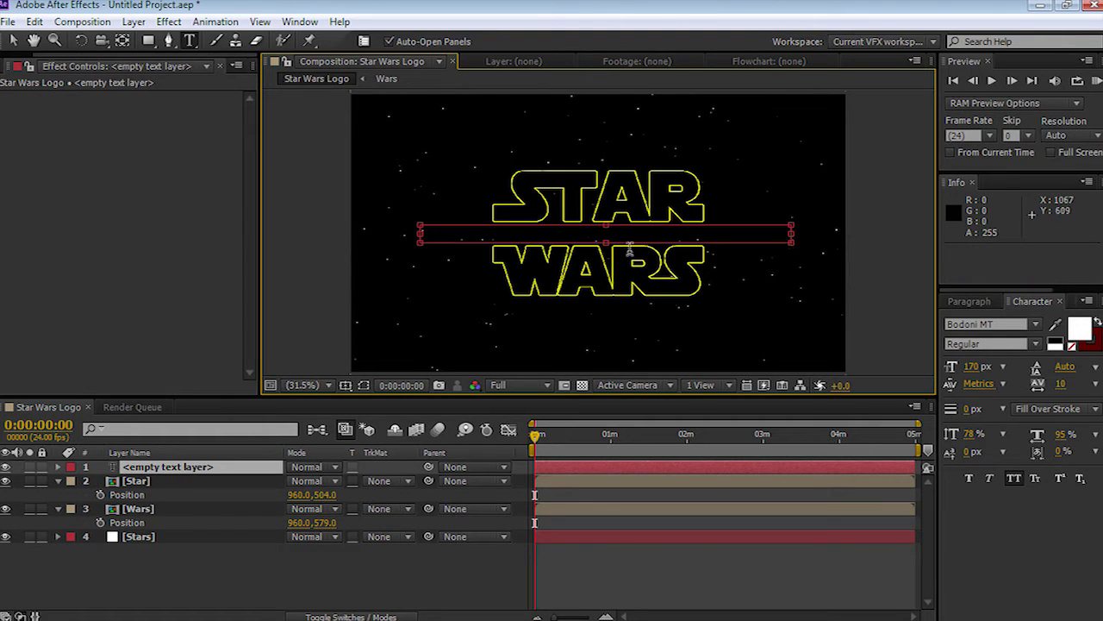
left_click_drag(608, 244, 605, 268)
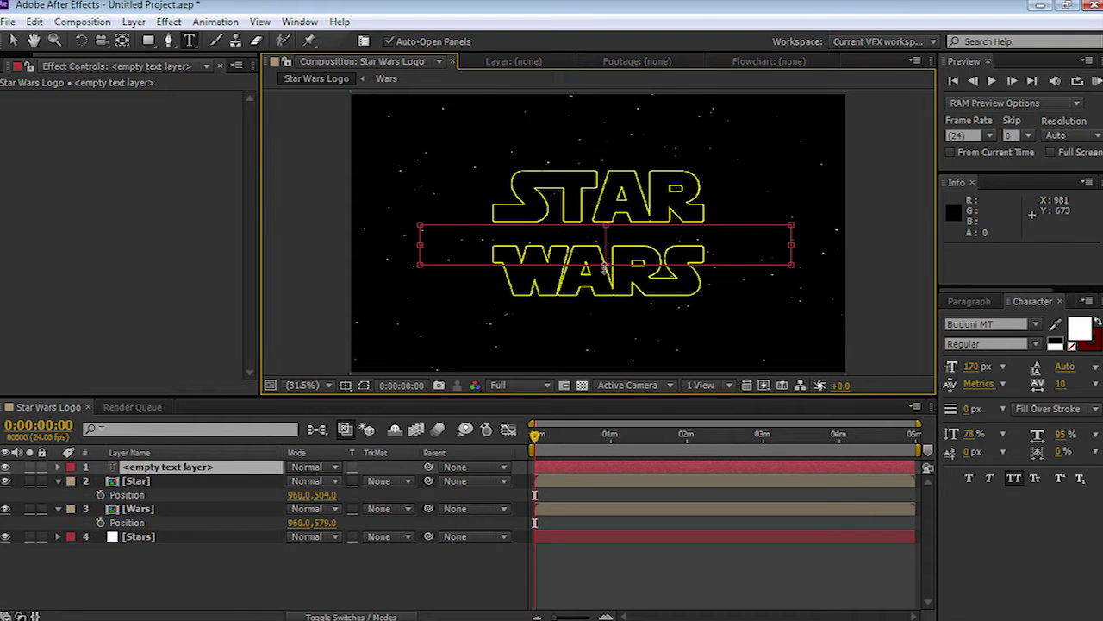
type("THE FORCE")
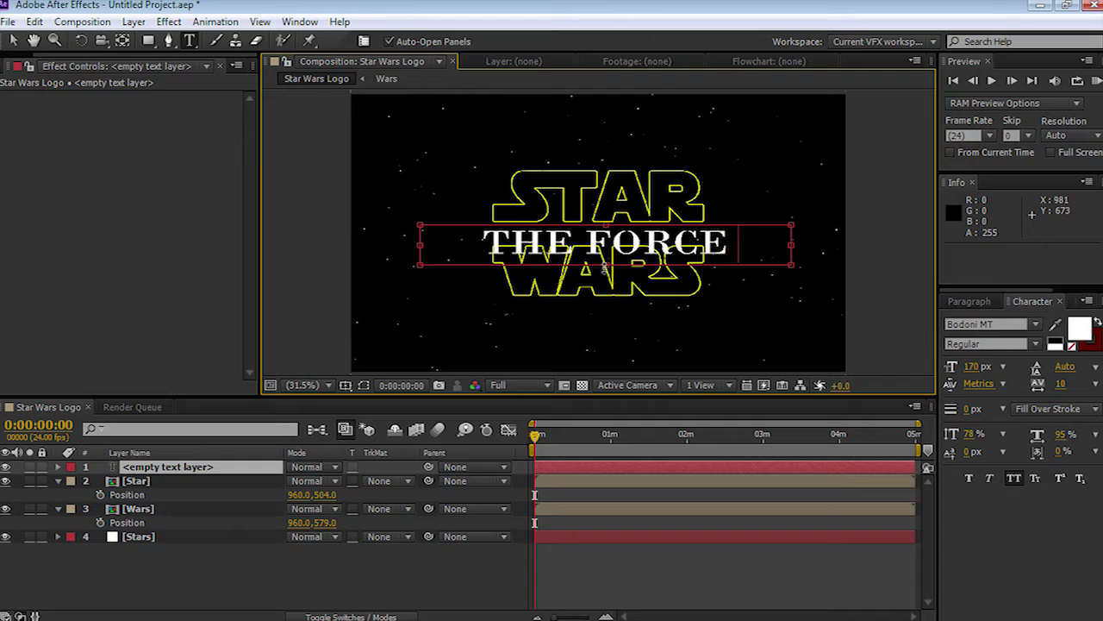
type(" AW")
key("BackSpace")
key("BackSpace")
key("BackSpace")
Set the THE FORCE AWAKENS text size to 105 px and tighten its text box around the single line
left_click_drag(421, 245, 798, 250)
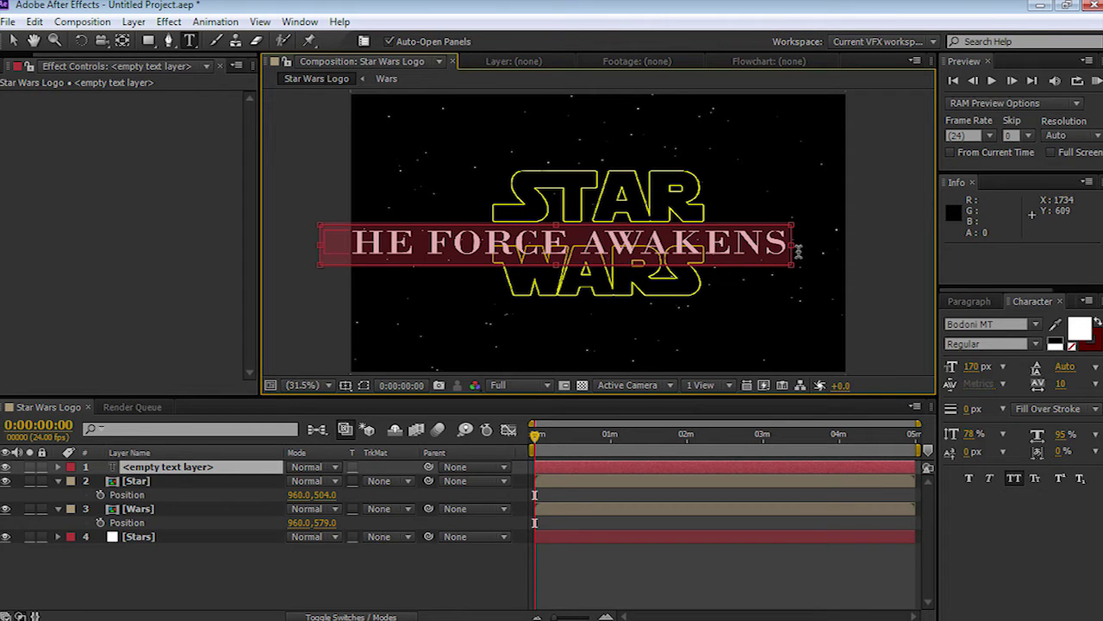
left_click_drag(971, 367, 931, 375)
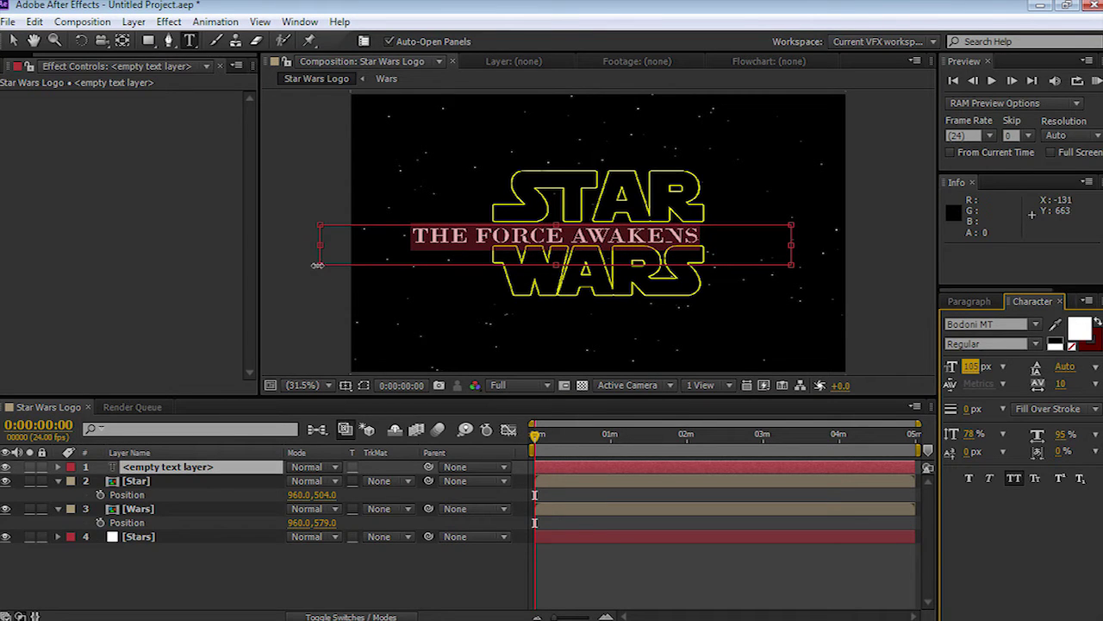
left_click_drag(317, 264, 486, 247)
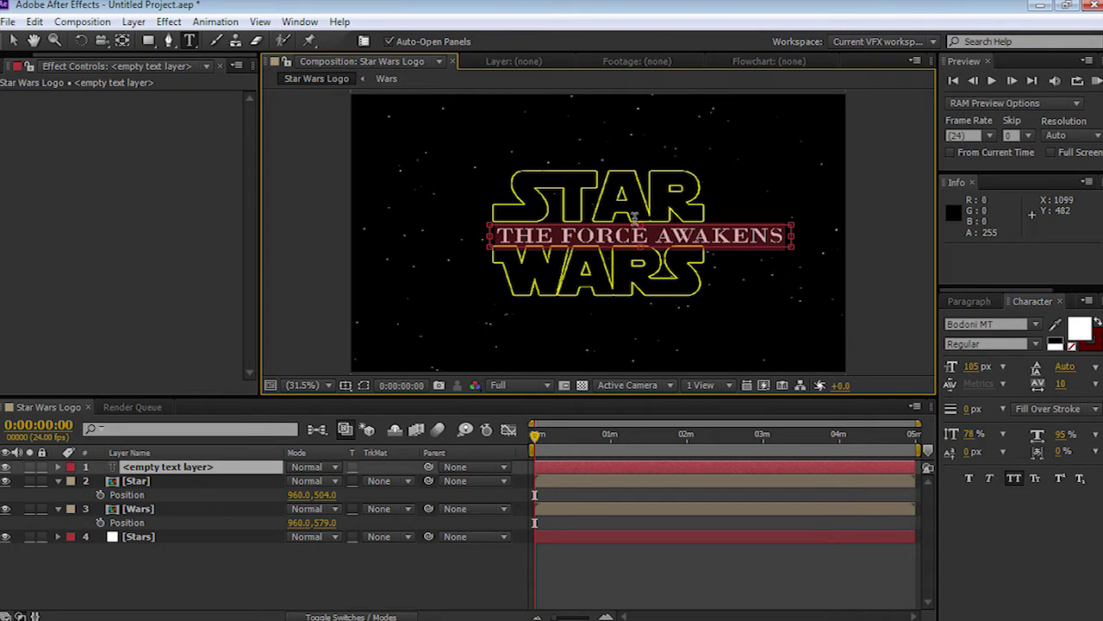
Move the THE FORCE AWAKENS text into the gap between STAR and WARS, at about 884.6, 533.6
left_click(12, 43)
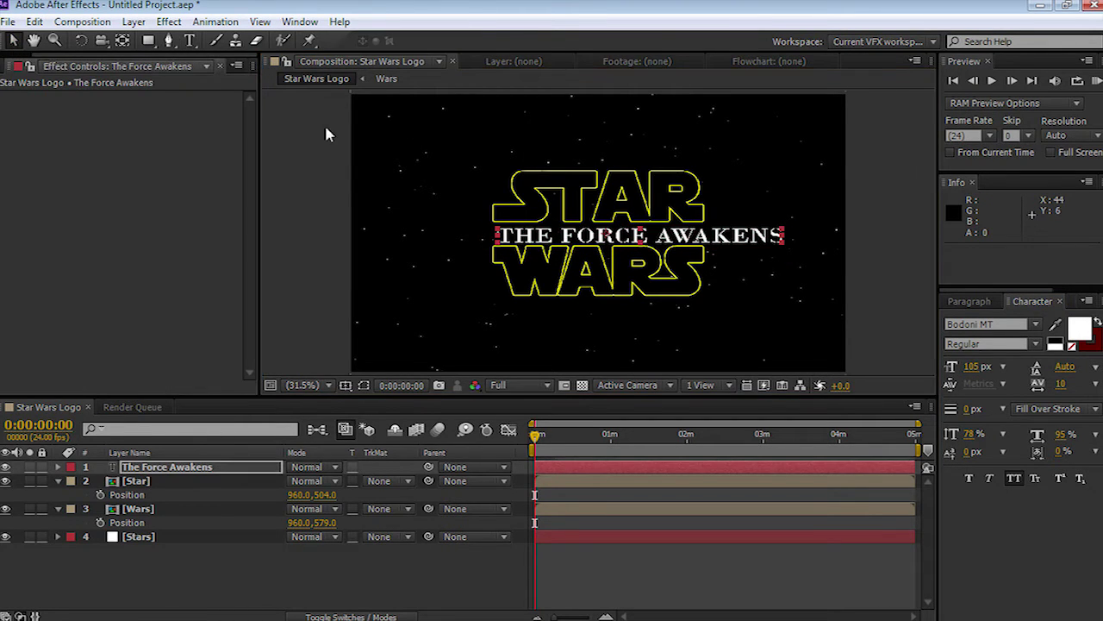
left_click_drag(679, 235, 643, 233)
left_click_drag(646, 232, 650, 232)
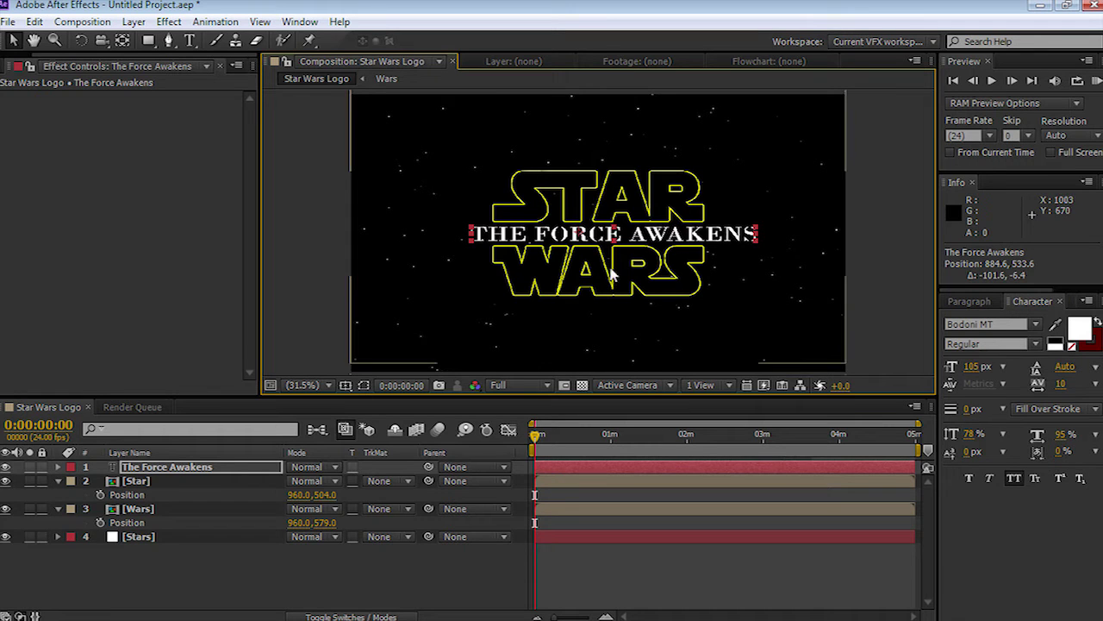
Scale the The Force Awakens layer to 87% and shift it horizontally toward the logo's centre, to about 840.2, 533.6
key("s")
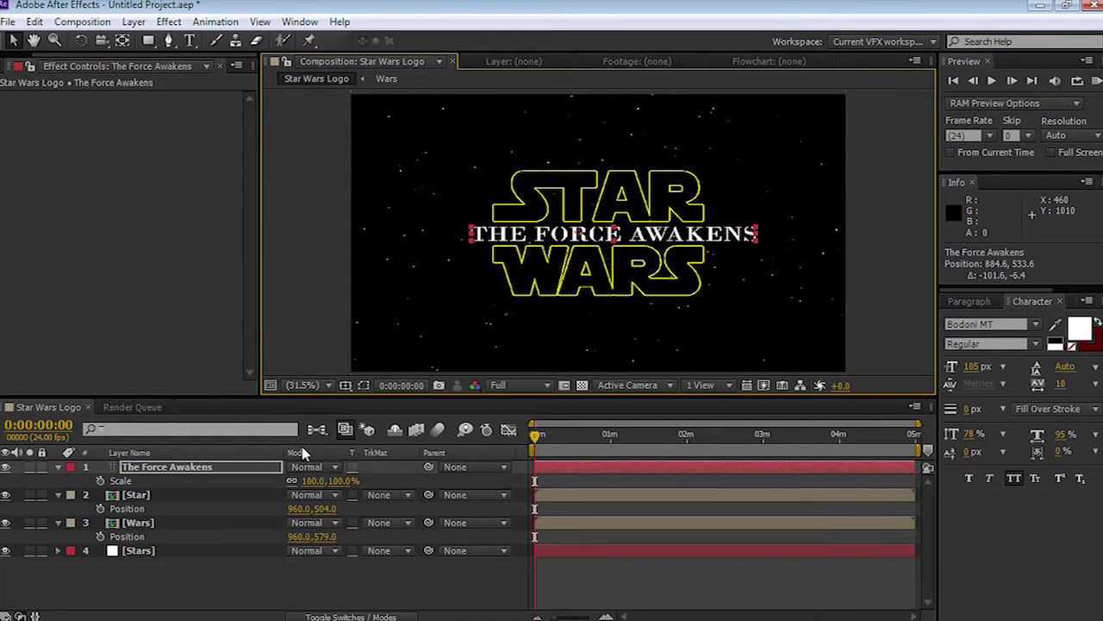
left_click(336, 481)
type("90")
key("Return")
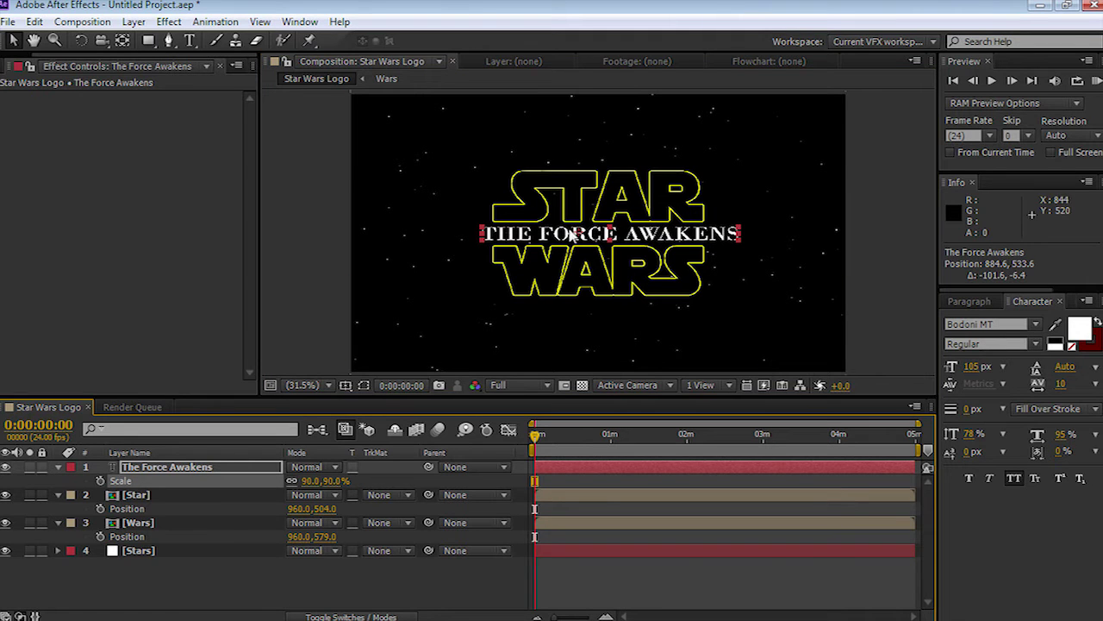
left_click_drag(569, 229, 557, 229)
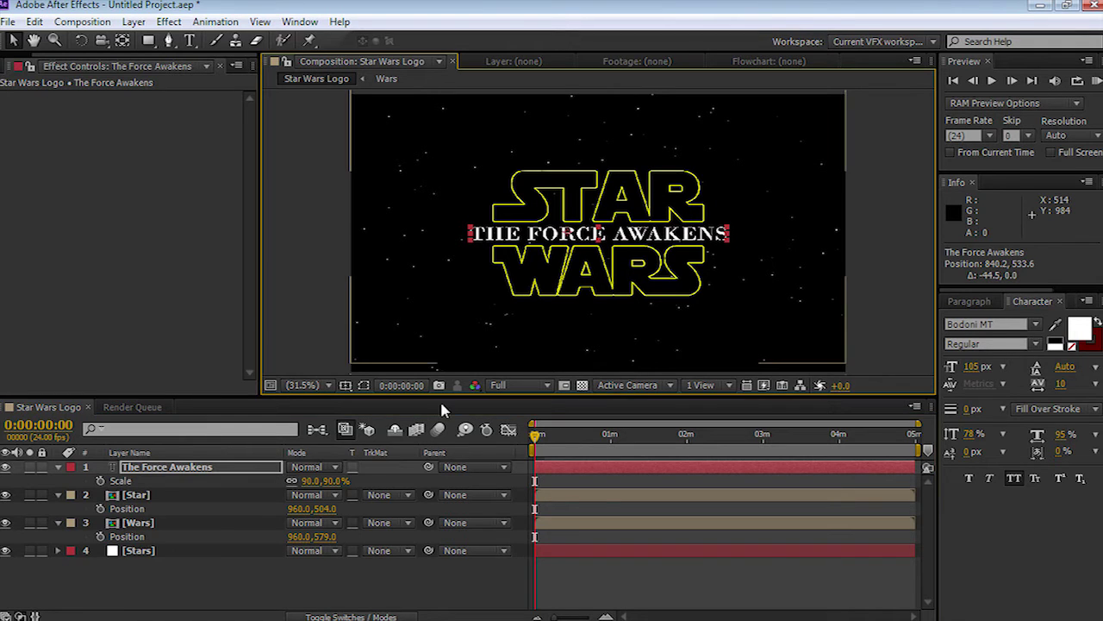
left_click_drag(330, 480, 332, 480)
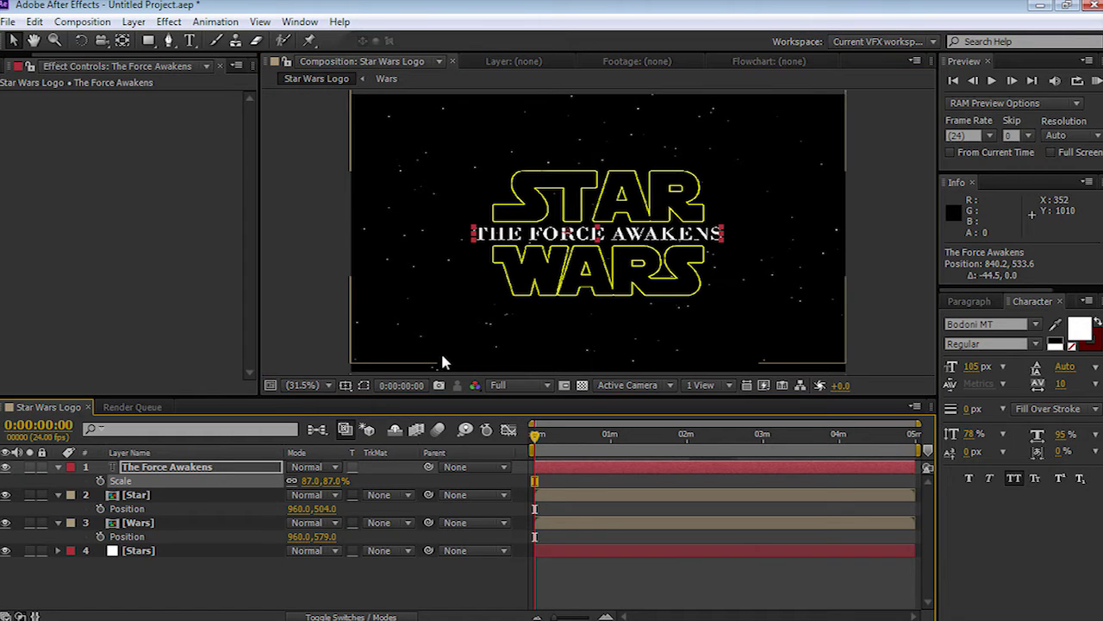
Nudge the The Force Awakens layer horizontally to fine-tune its centring, ending at position 838.2, 533.6
key("Left")
key("Right")
key("Right")
key("Right")
key("Right")
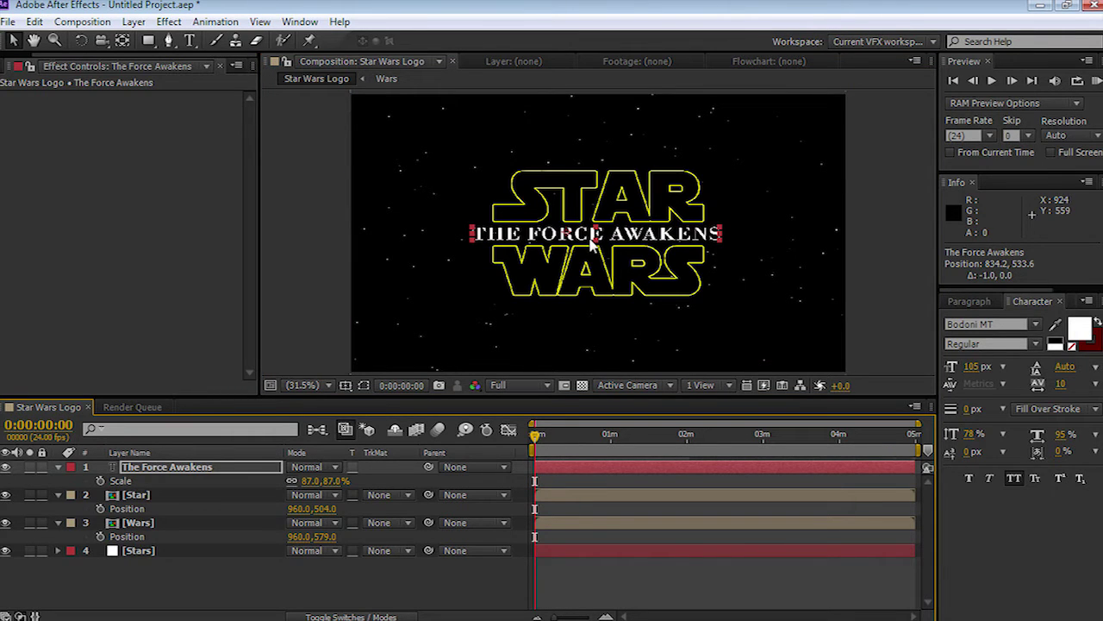
key("z")
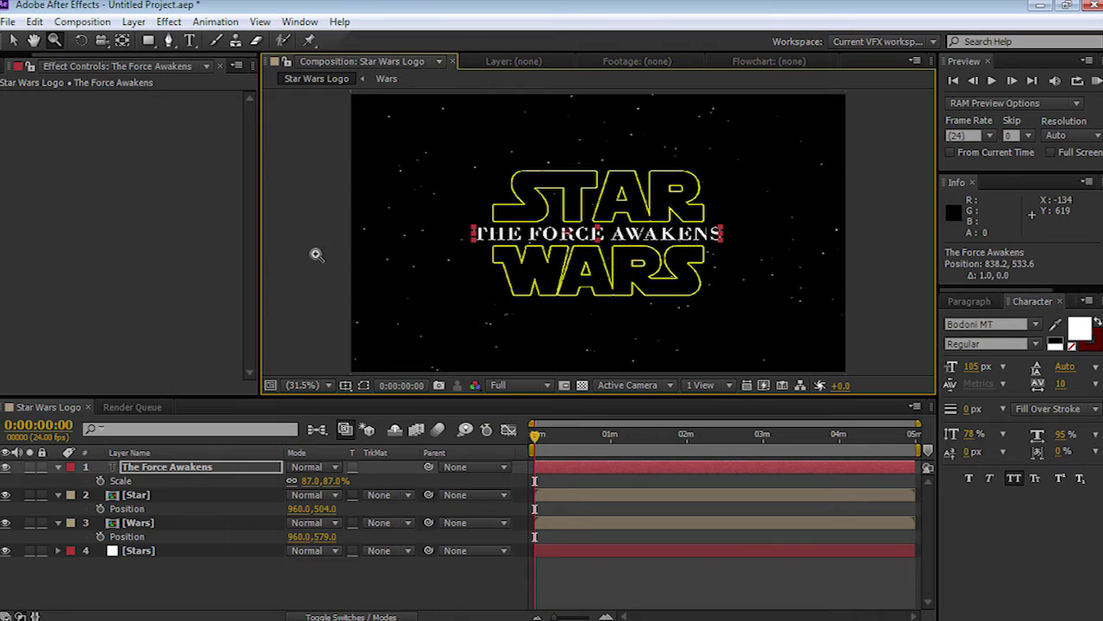
key("v")
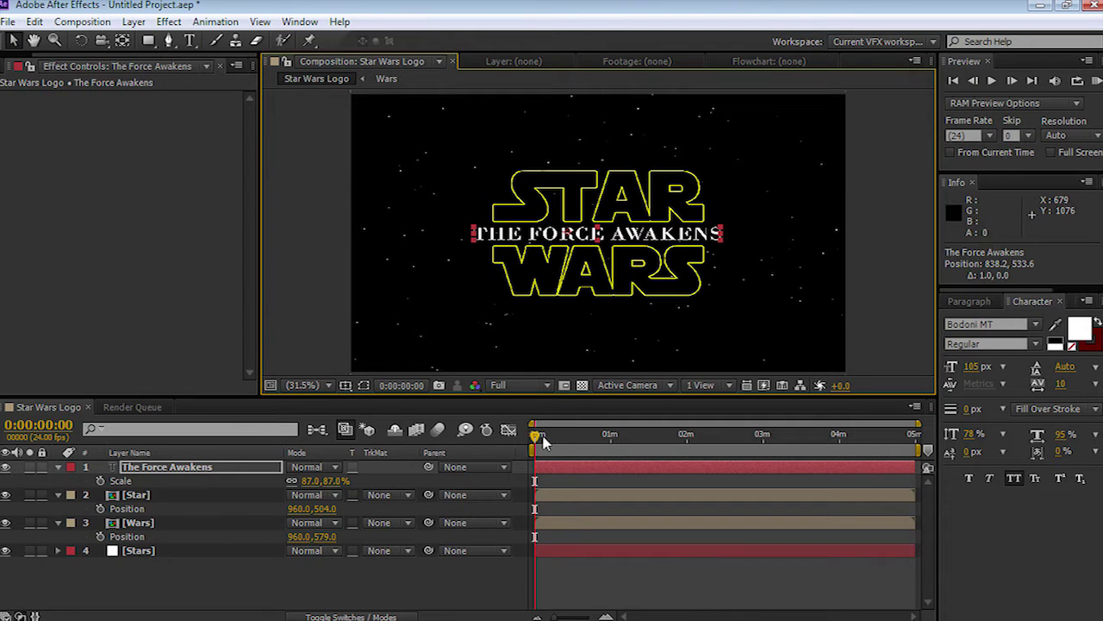
At 0:00:00:00, close the logo gap with Star at 960, 544 and Wars at 960, 538, and keyframe both positions
mouse_move(535, 437)
left_mouse_down()
mouse_move(603, 439)
mouse_move(536, 440)
left_mouse_up()
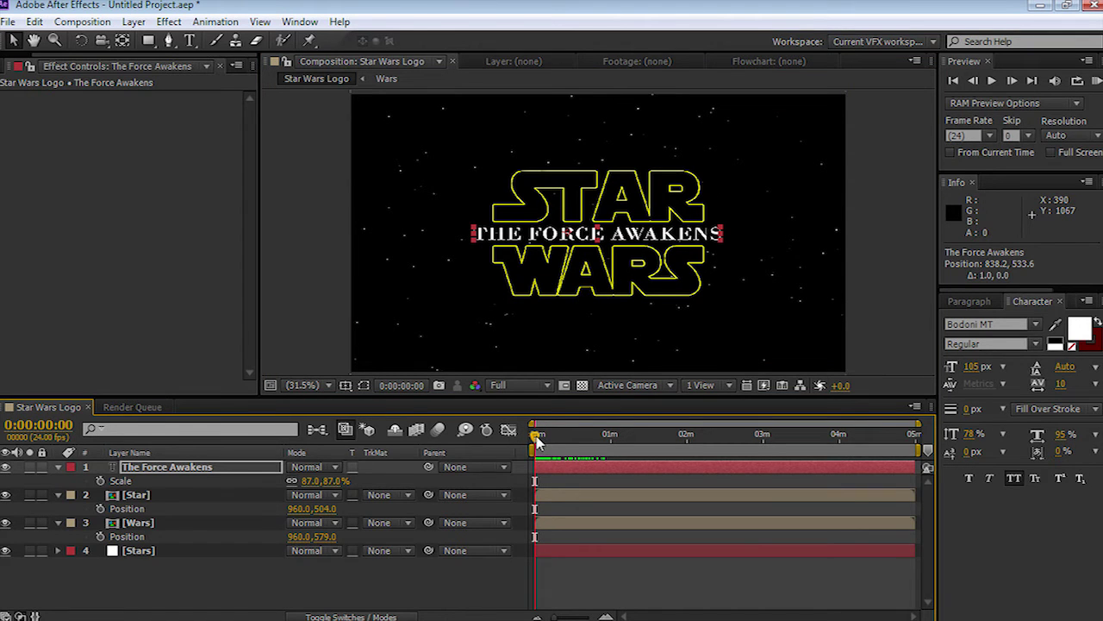
left_click(113, 496)
mouse_move(324, 509)
left_mouse_down()
mouse_move(354, 509)
mouse_move(285, 542)
mouse_move(332, 511)
left_mouse_up()
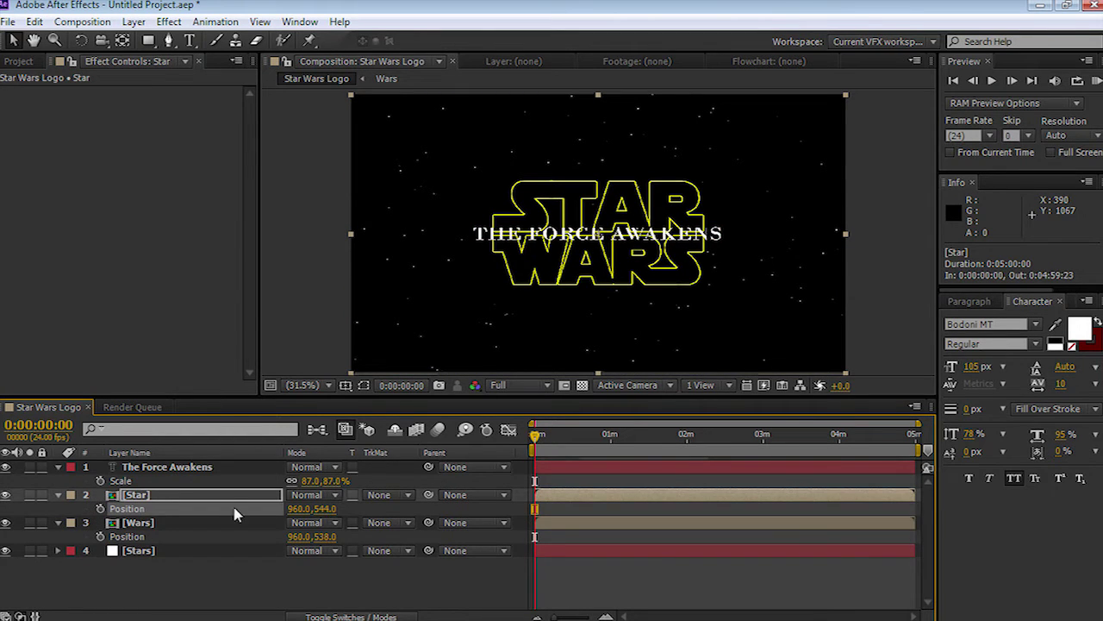
left_click(100, 508)
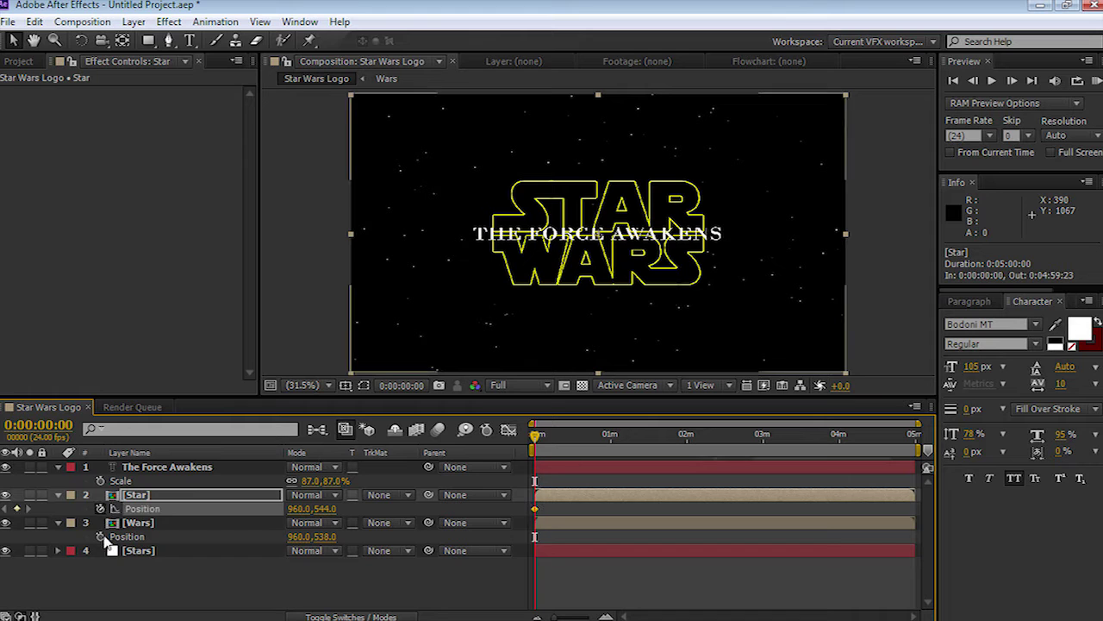
left_click(100, 537)
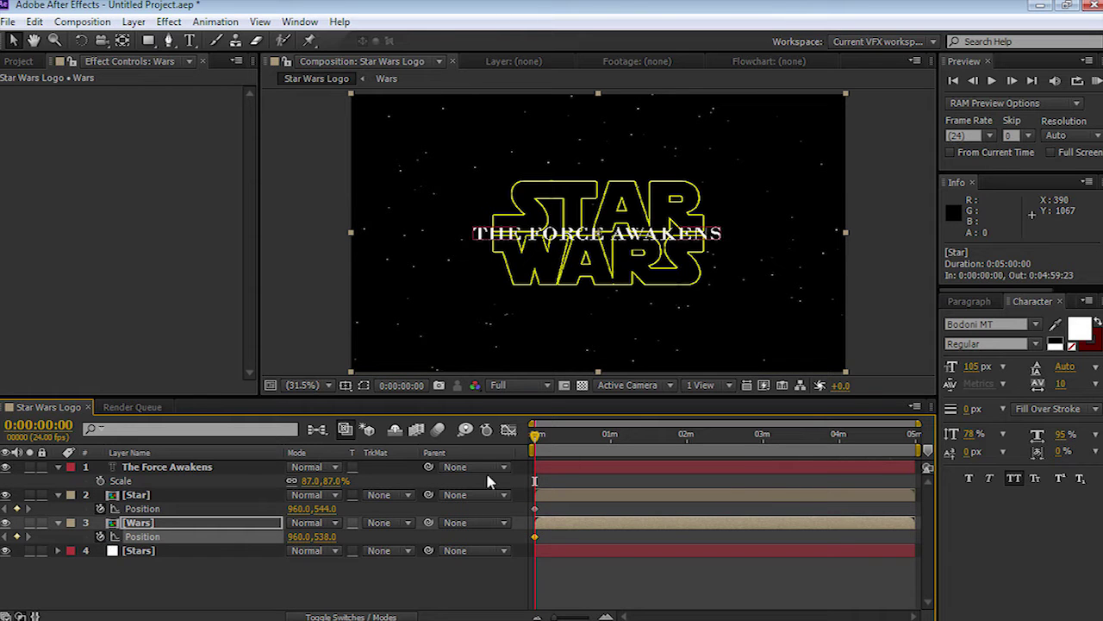
At 0:00:05:19, keyframe Wars at position 960, 563 and Star at 960, 516, and preview the separation from the start
key("space")
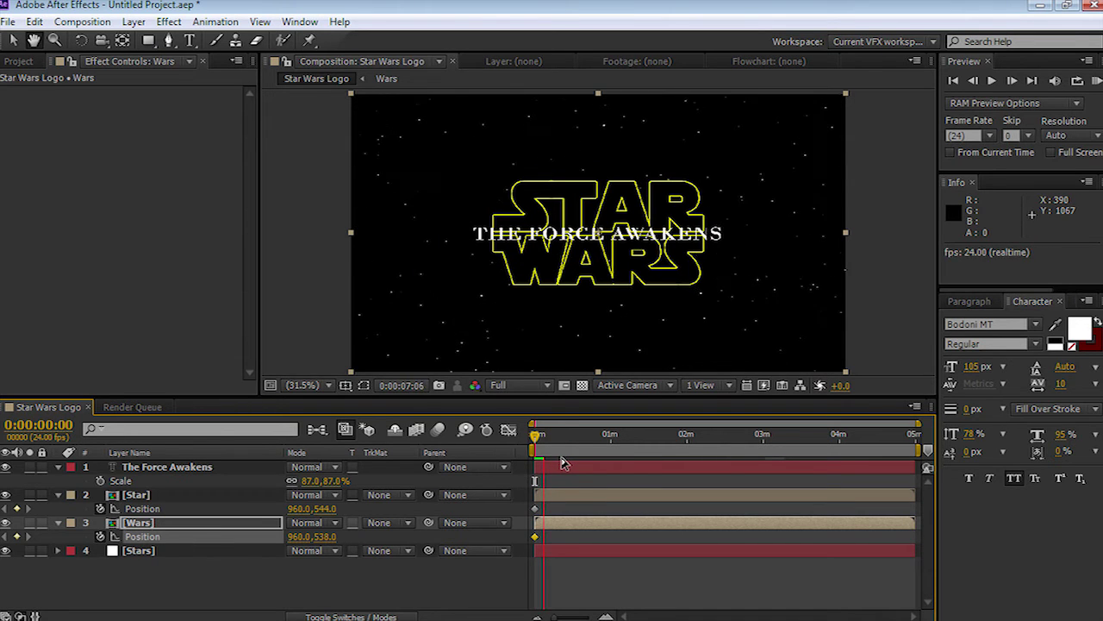
key("space")
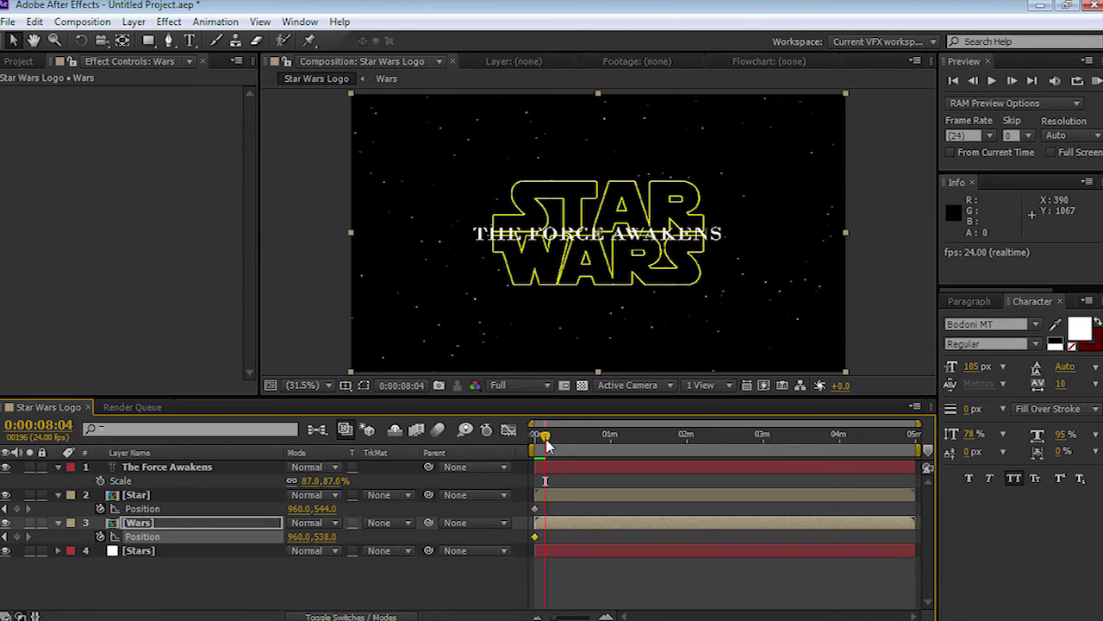
left_click_drag(545, 439, 542, 438)
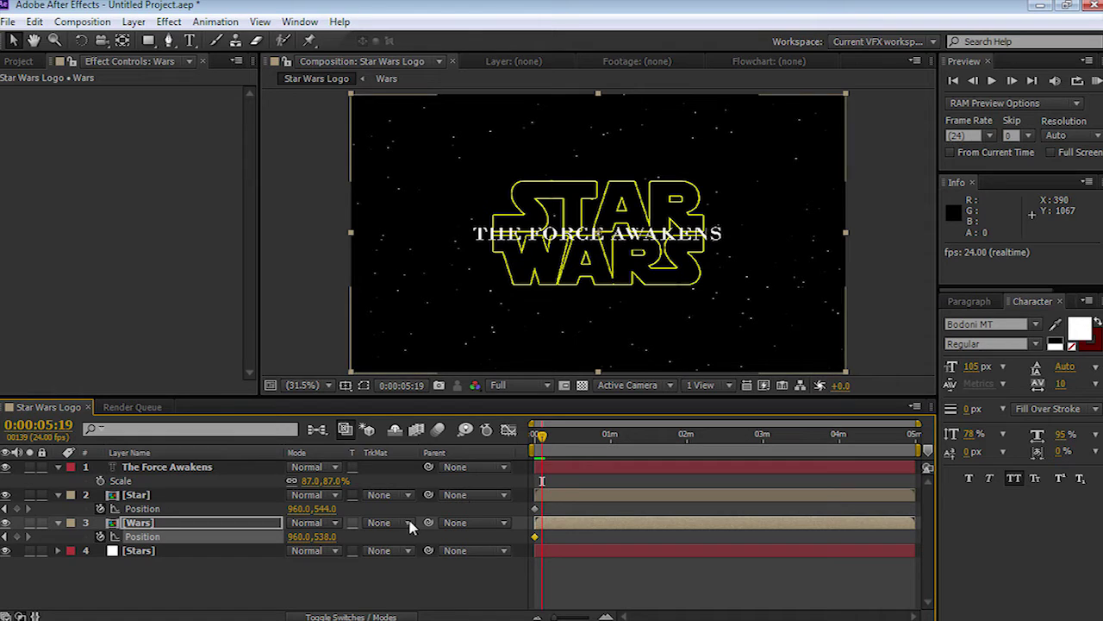
left_click_drag(330, 540, 298, 509)
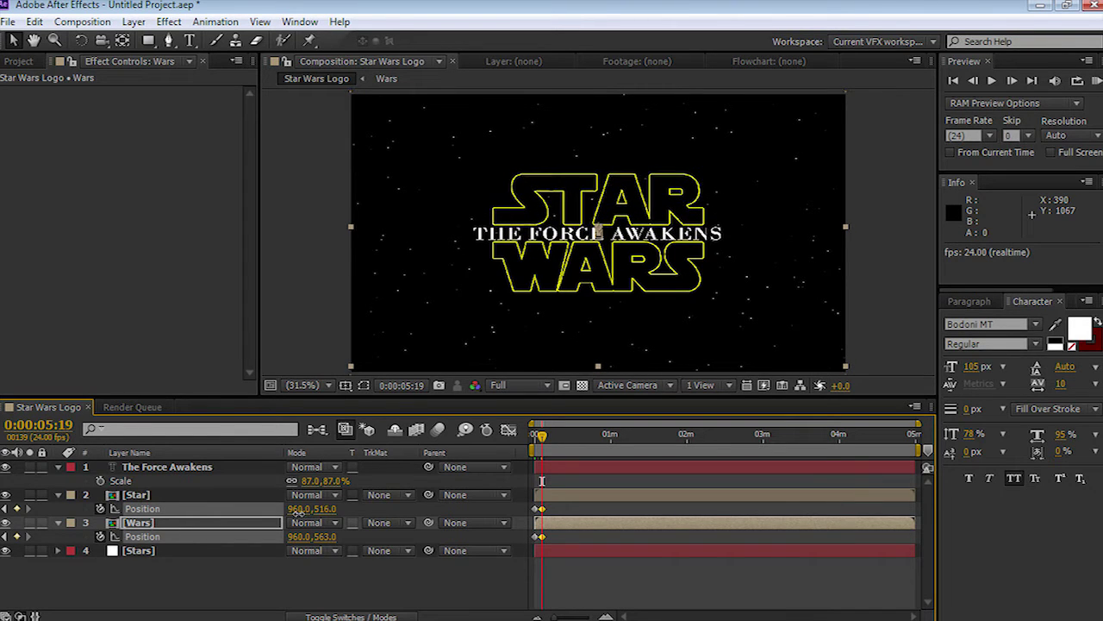
left_click(298, 509)
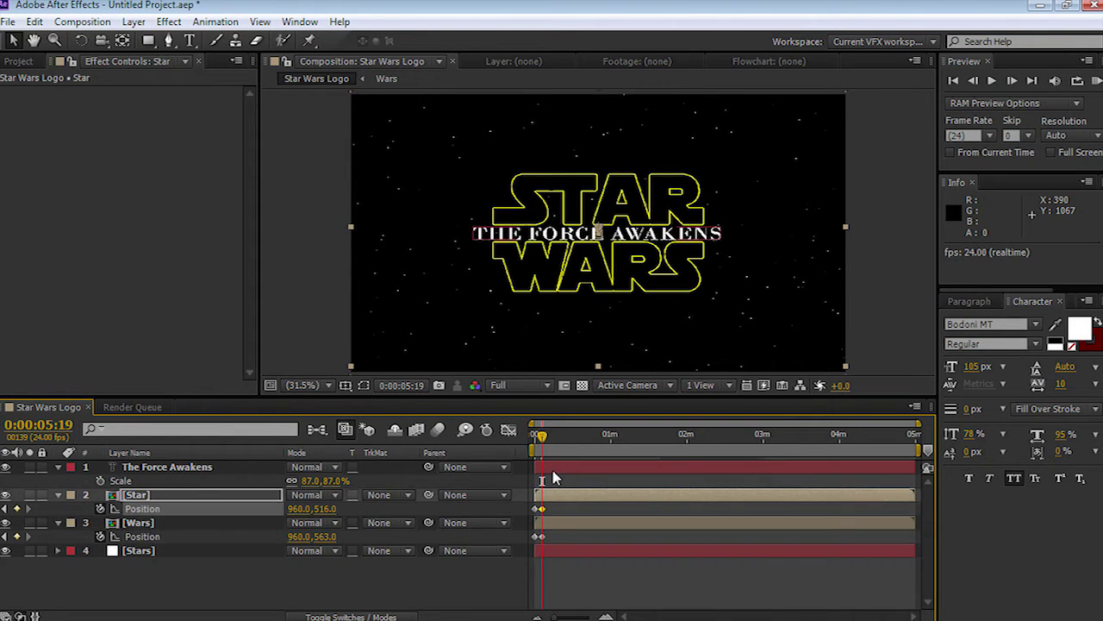
left_click_drag(541, 436, 532, 441)
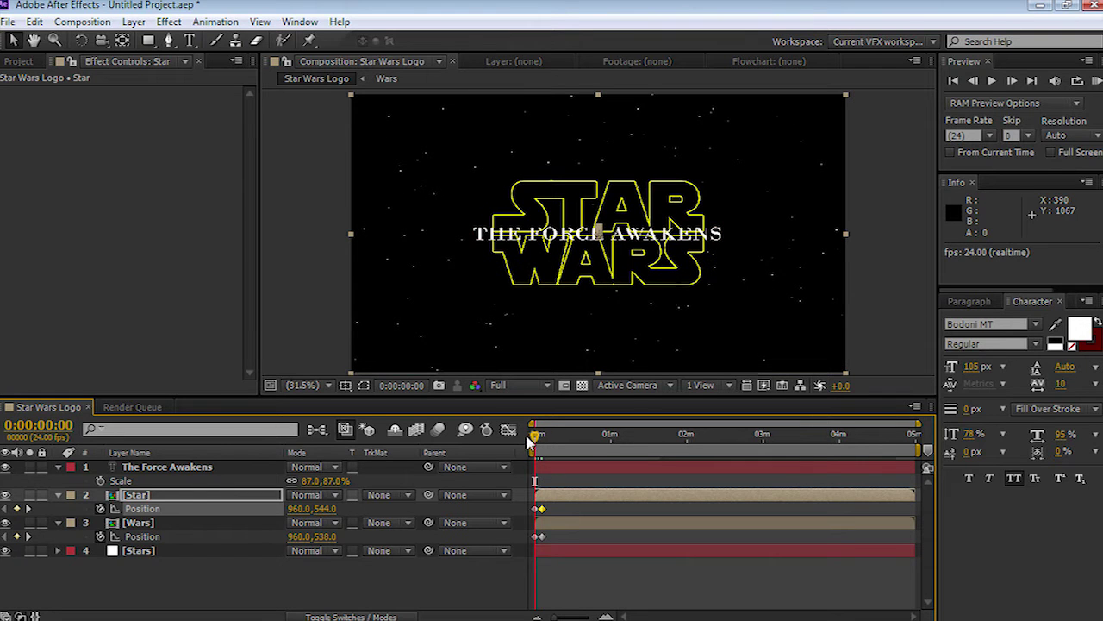
key("space")
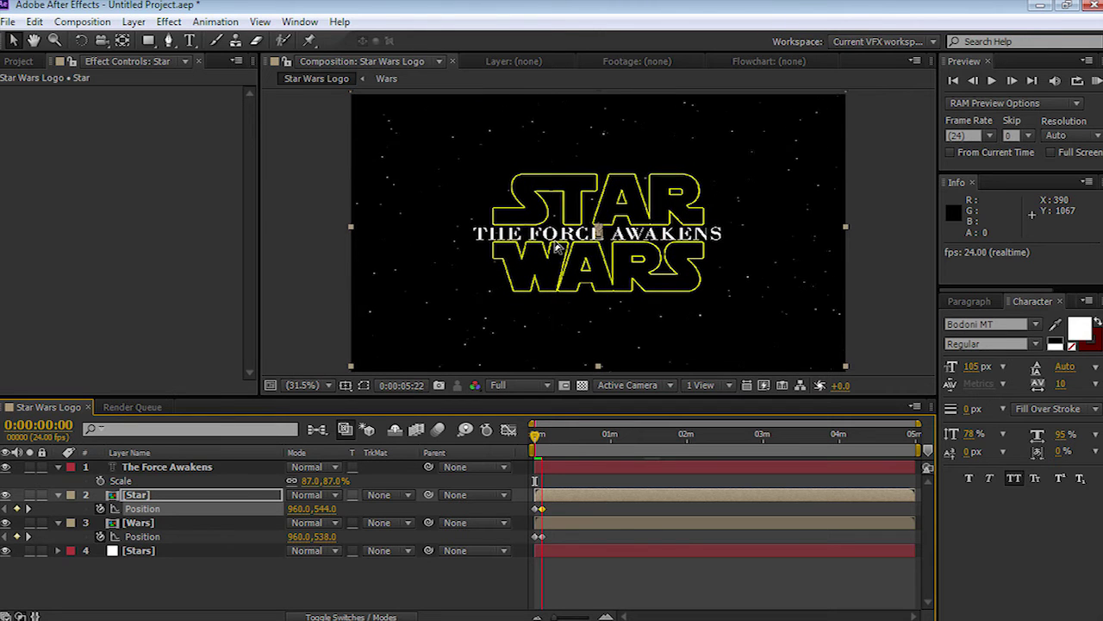
At 0:00:05:19, enable per-character 3D on The Force Awakens text and add an animator with all transform properties
left_click_drag(537, 435, 546, 440)
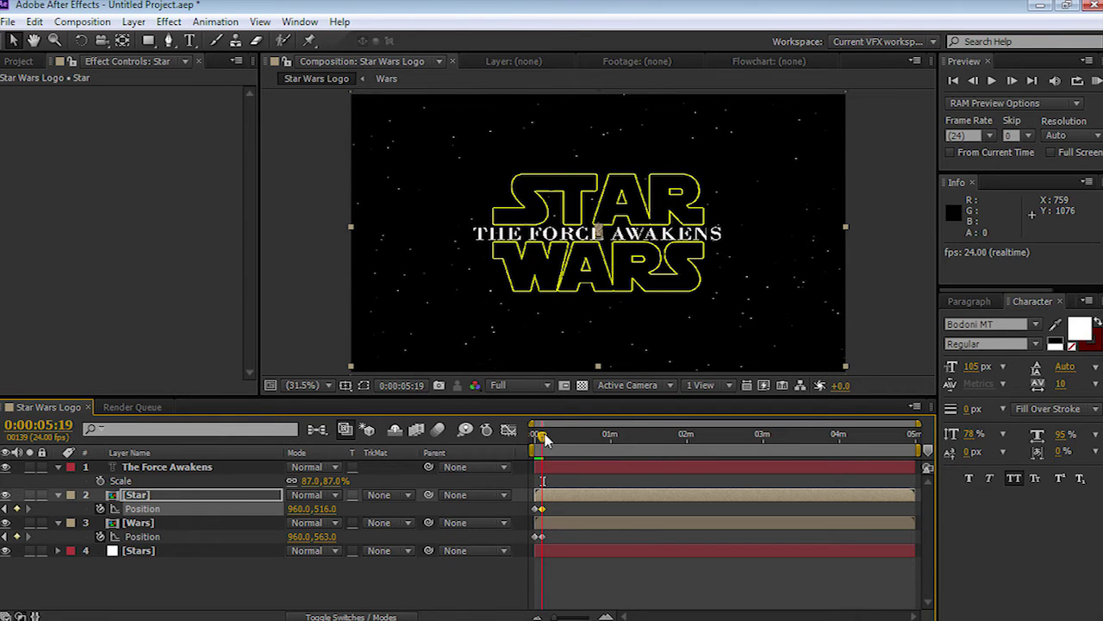
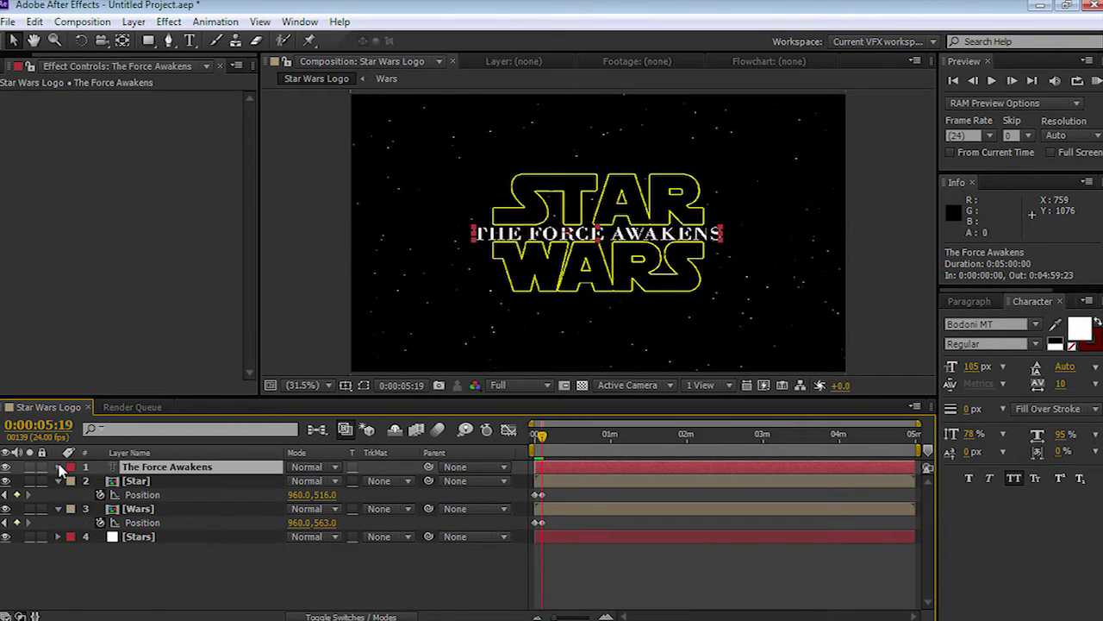
left_click(59, 466)
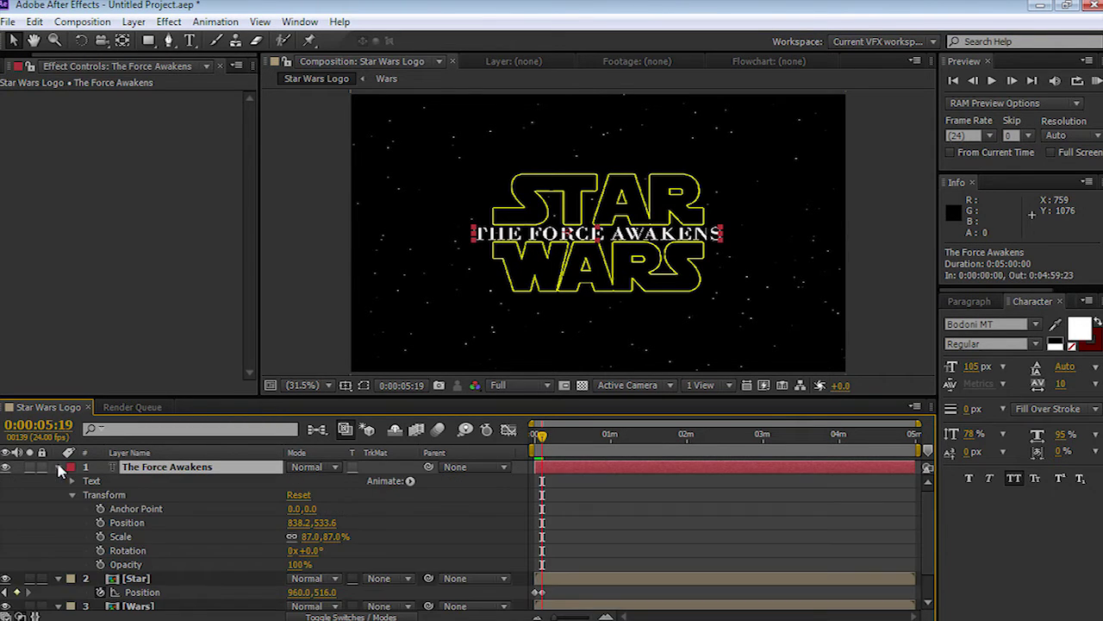
left_click(411, 482)
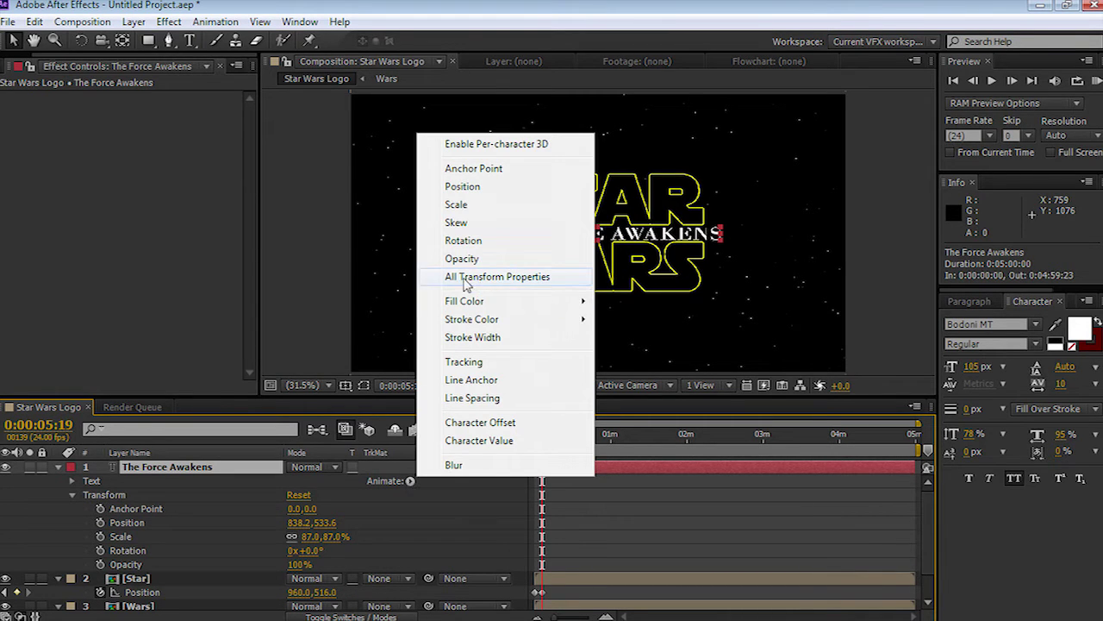
left_click(495, 280)
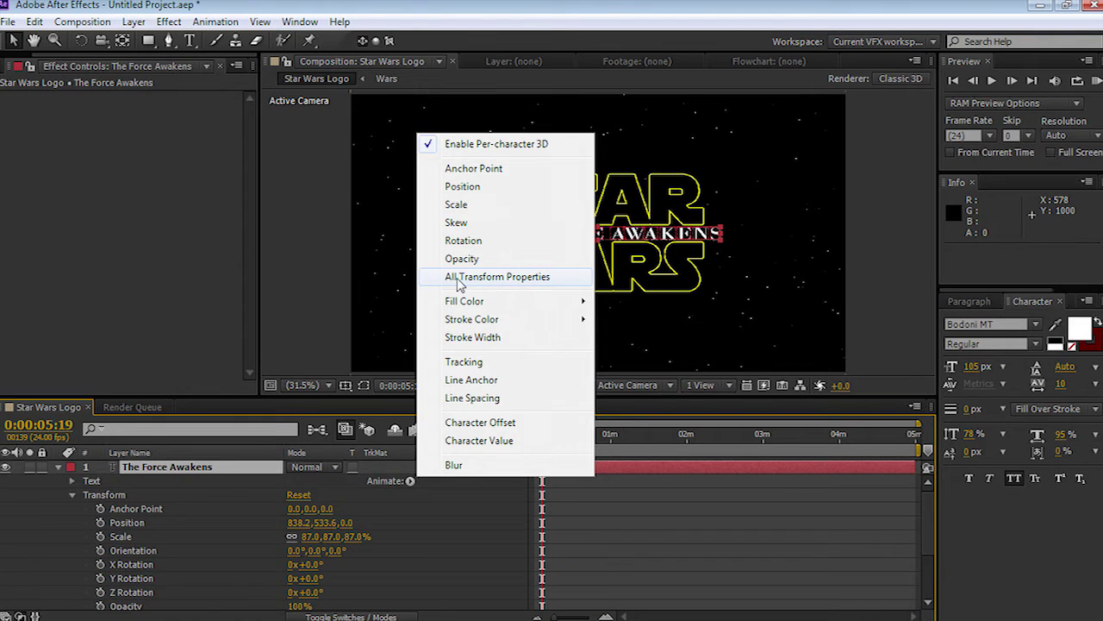
left_click(458, 280)
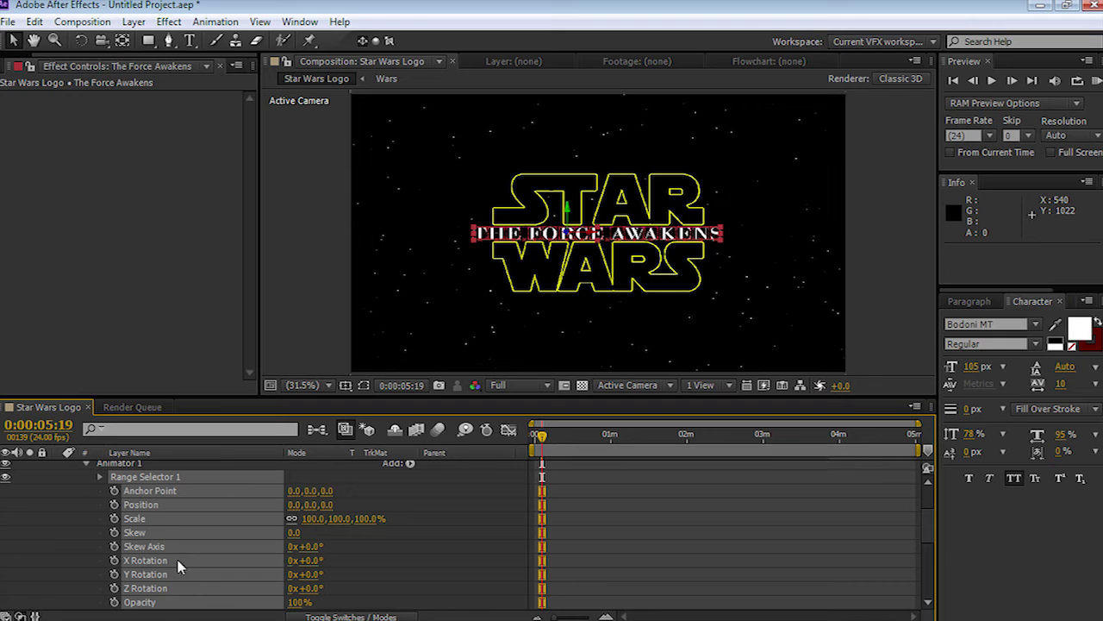
Set the text animator's Y Rotation to 0° and keyframe it at 0:00:05:19
mouse_move(306, 573)
left_mouse_down()
mouse_move(335, 574)
mouse_move(322, 575)
left_mouse_up()
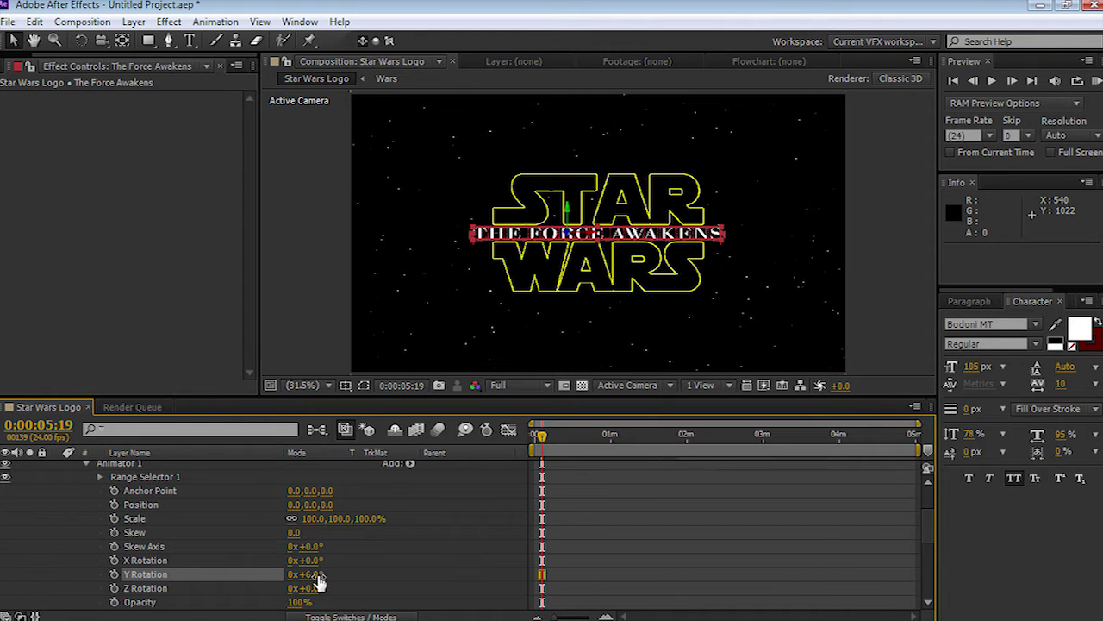
left_click(311, 575)
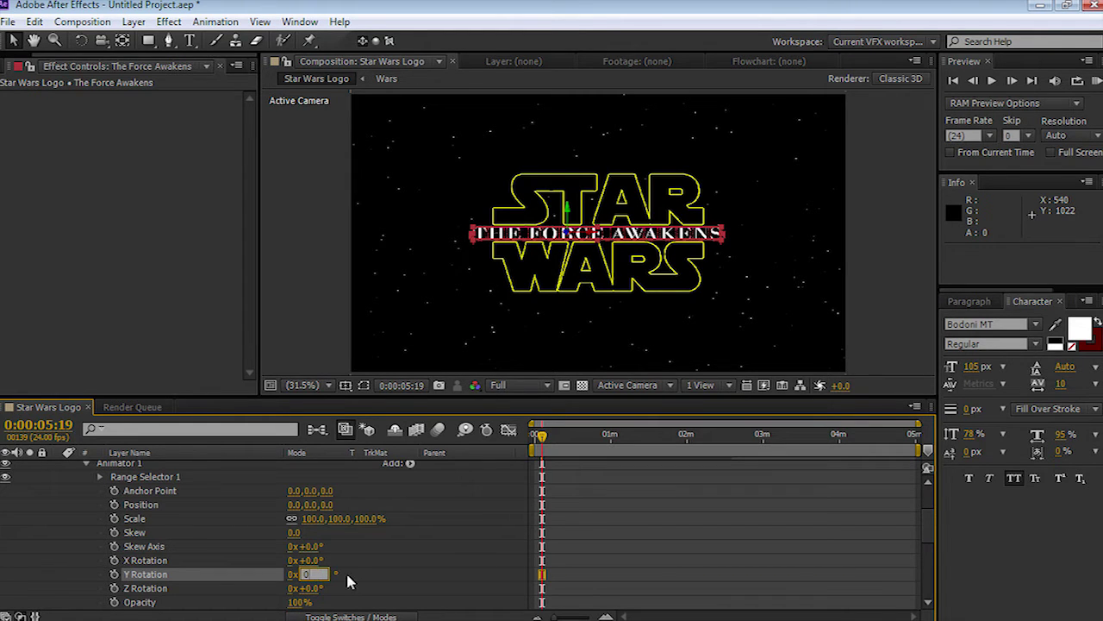
key("Return")
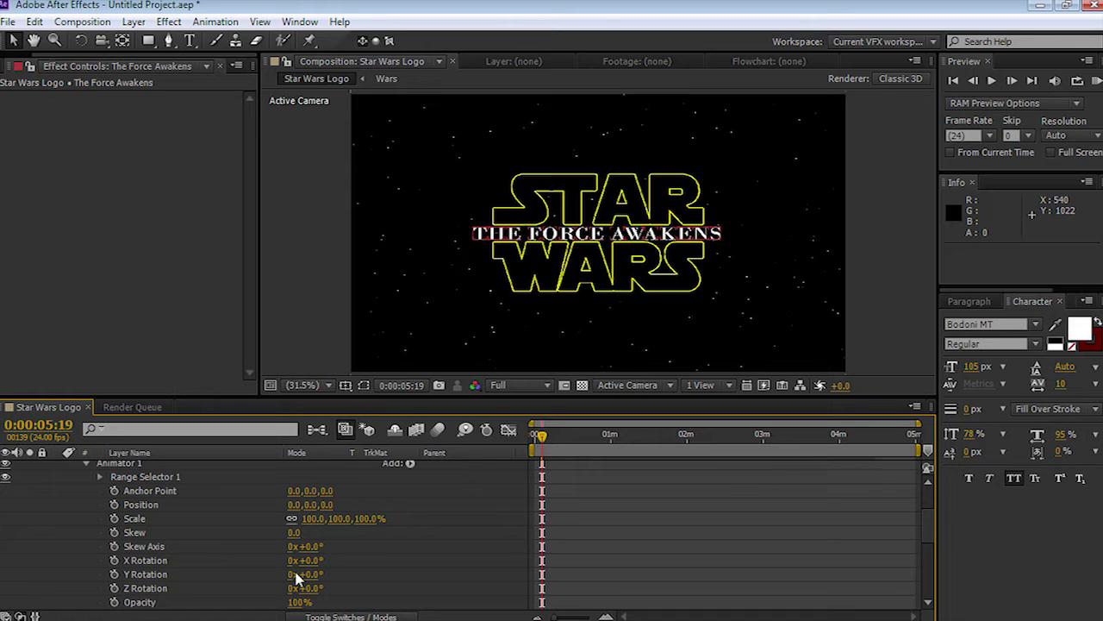
left_click(115, 575)
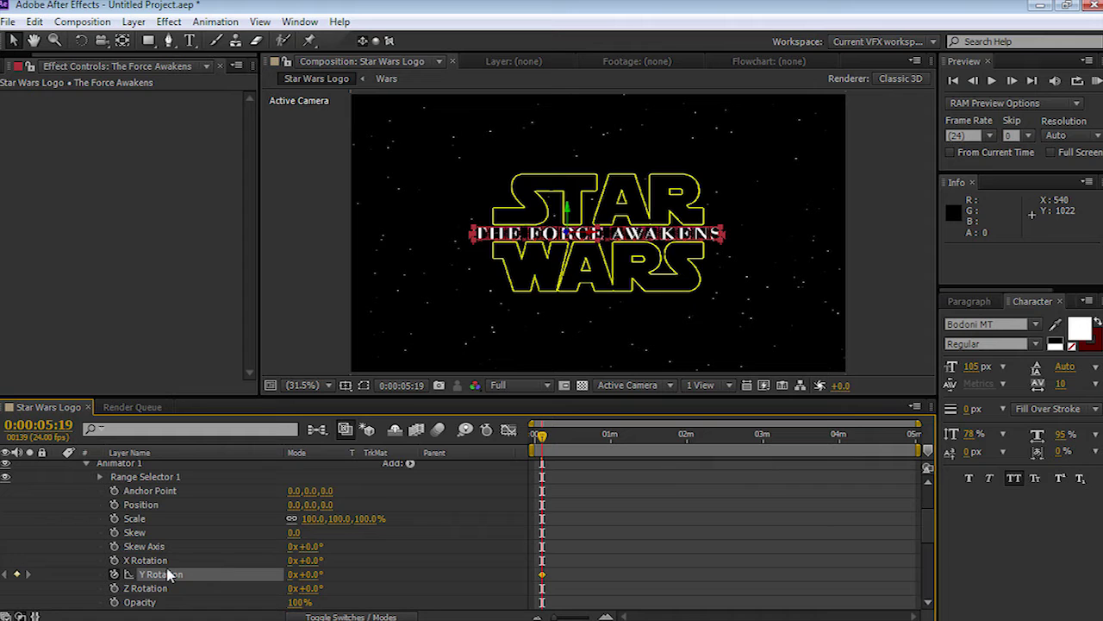
Try changing the text animator's X Rotation and setting its Z Rotation to 7°, undoing each change
mouse_move(308, 560)
left_mouse_down()
mouse_move(265, 567)
mouse_move(374, 546)
mouse_move(264, 564)
mouse_move(307, 561)
left_mouse_up()
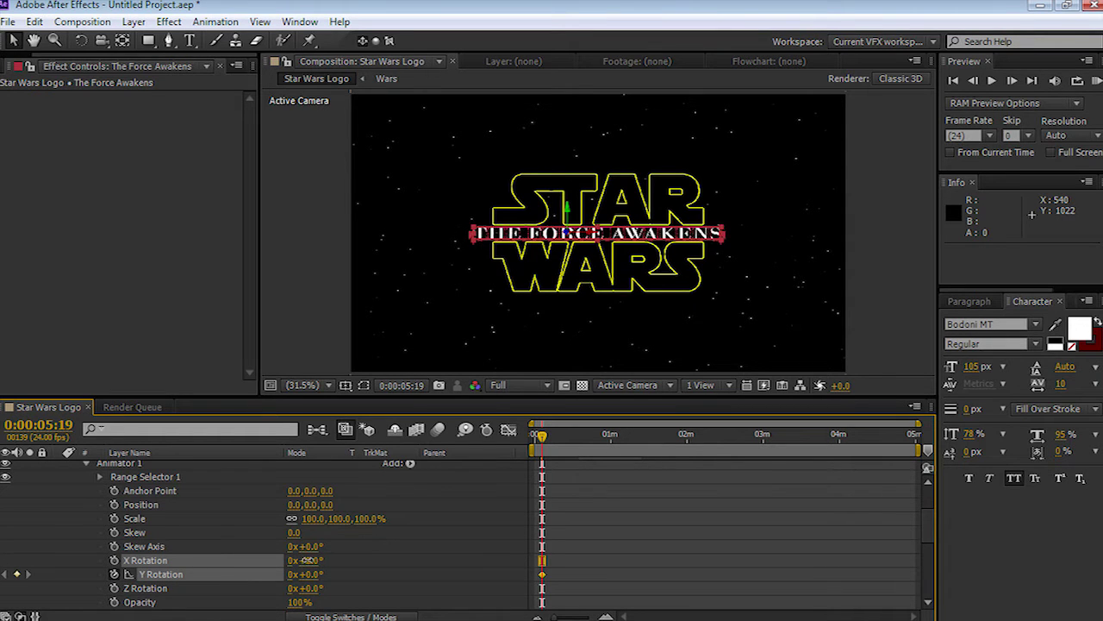
key("ctrl+z")
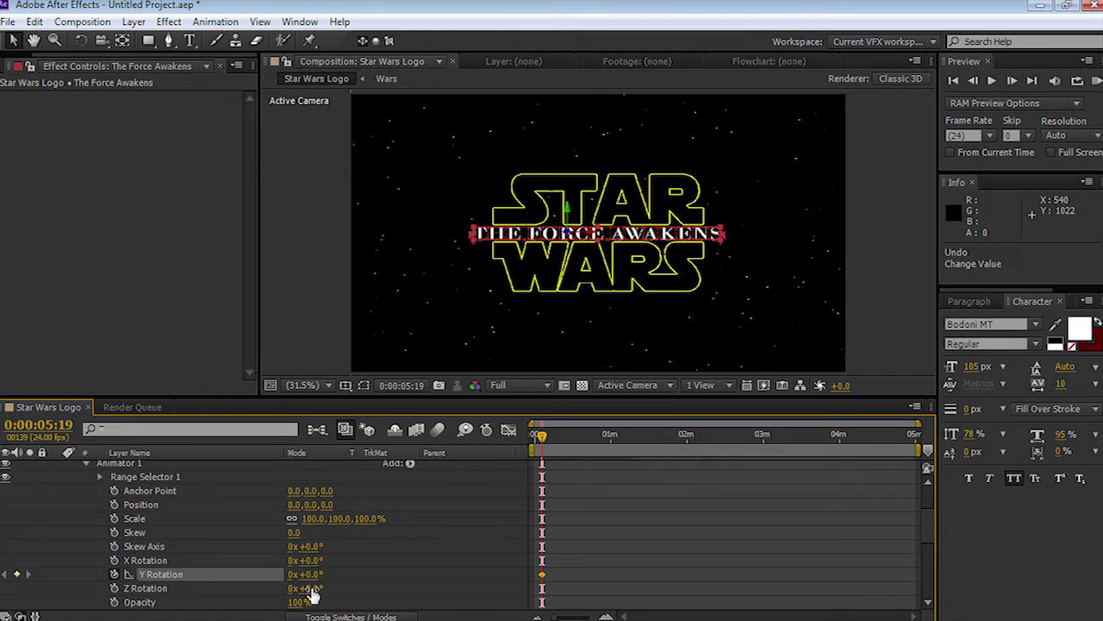
mouse_move(312, 591)
left_mouse_down()
mouse_move(322, 589)
mouse_move(293, 588)
mouse_move(332, 594)
left_mouse_up()
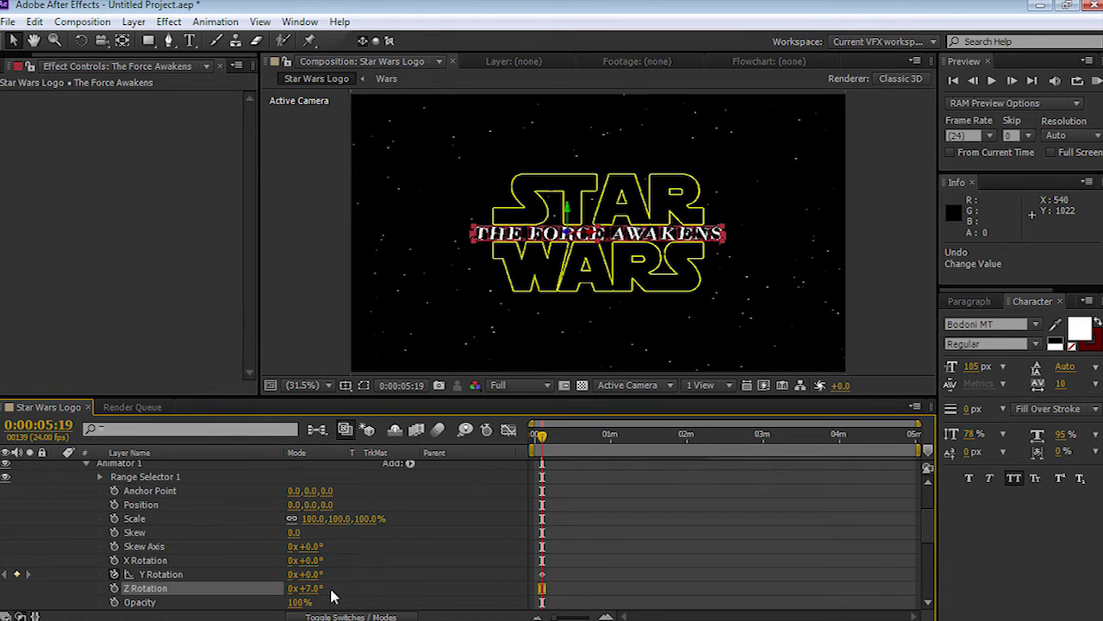
key("ctrl+z")
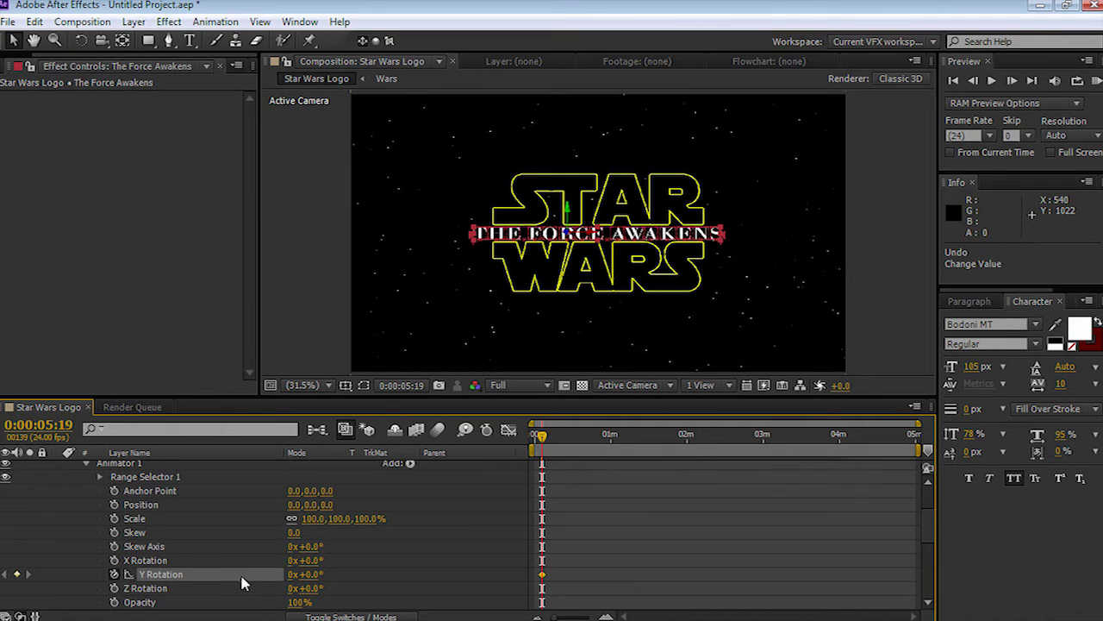
At 0:00:00:00, set the text animator's Y Rotation to 90° and collapse The Force Awakens layer's properties
left_click_drag(541, 438, 533, 437)
left_click(319, 574)
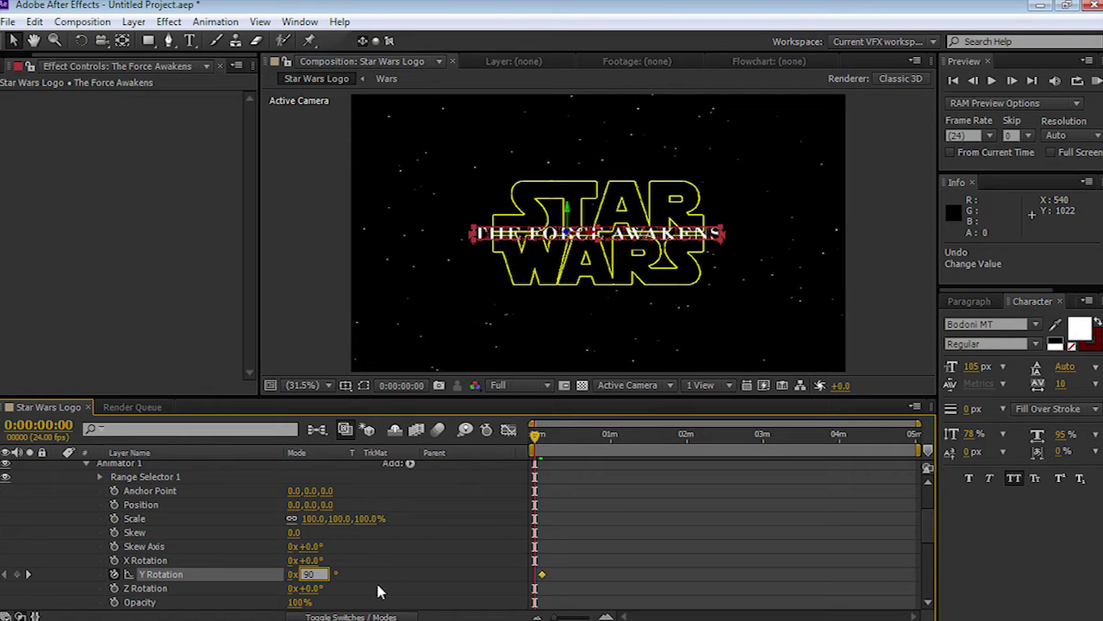
key("Return")
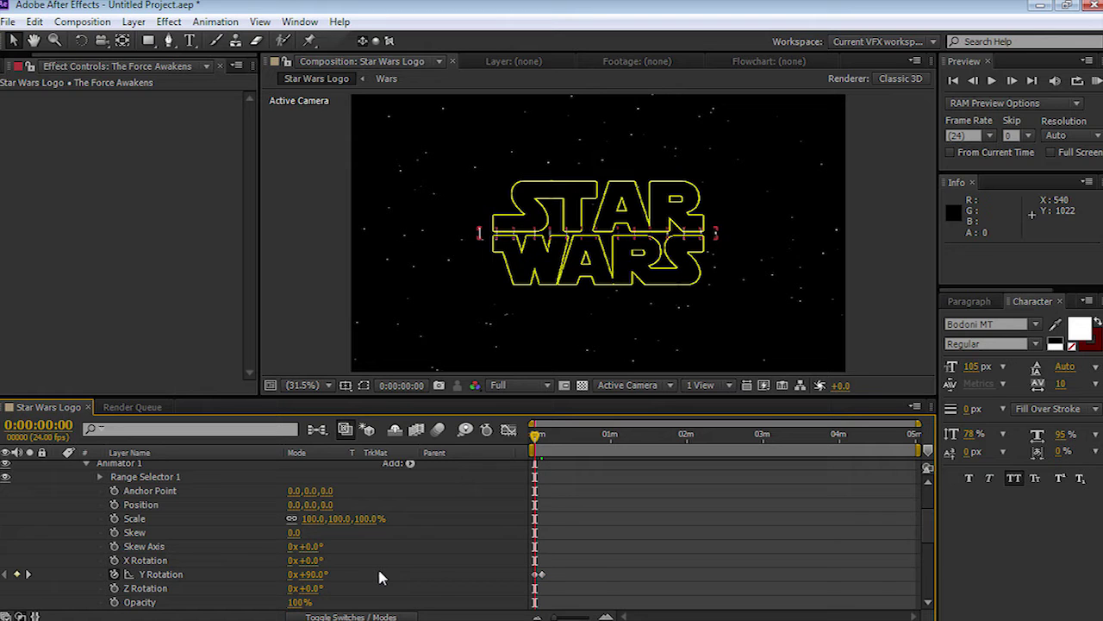
left_click(86, 466)
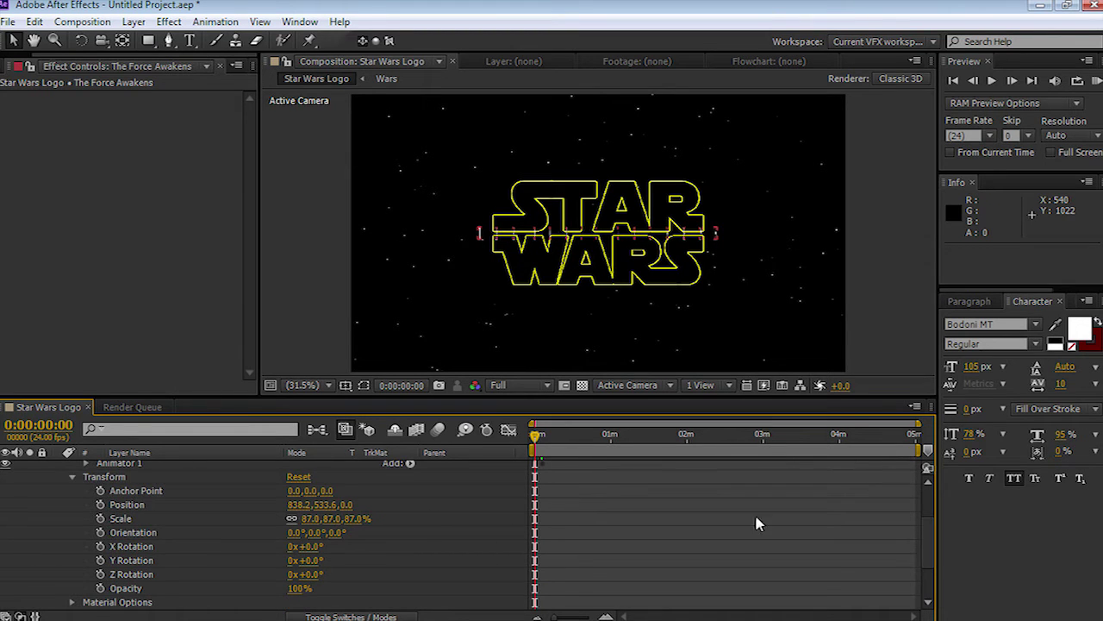
left_click_drag(933, 538, 926, 490)
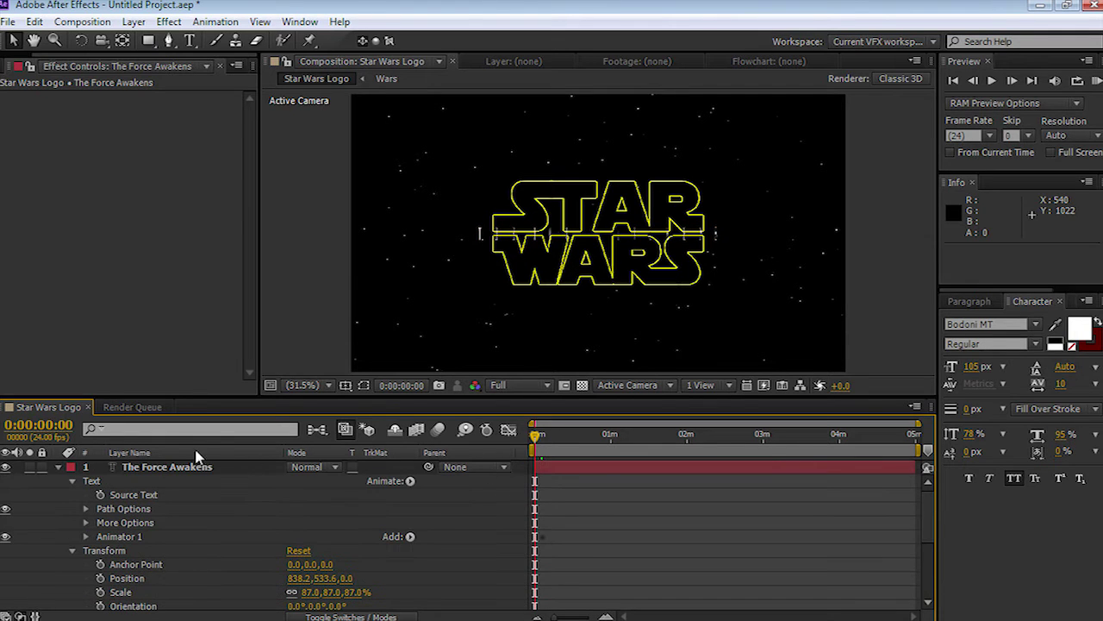
left_click(58, 466)
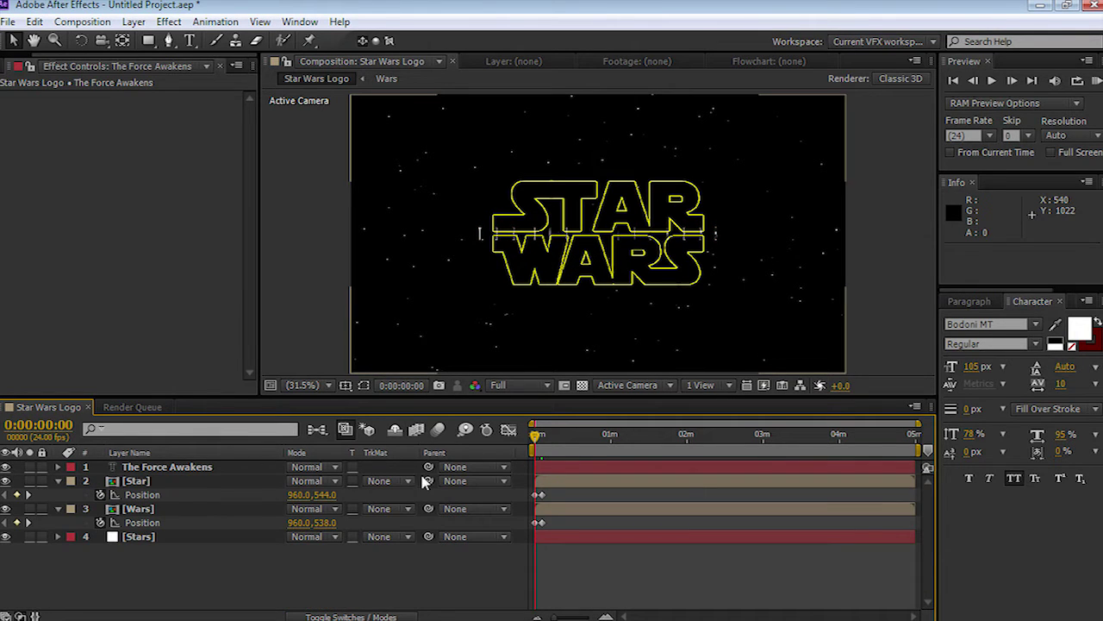
Keyframe The Force Awakens layer's opacity at 100% at 0:00:01:22 and lower it at 0:00:00:00 to create a fade-in
left_click(179, 468)
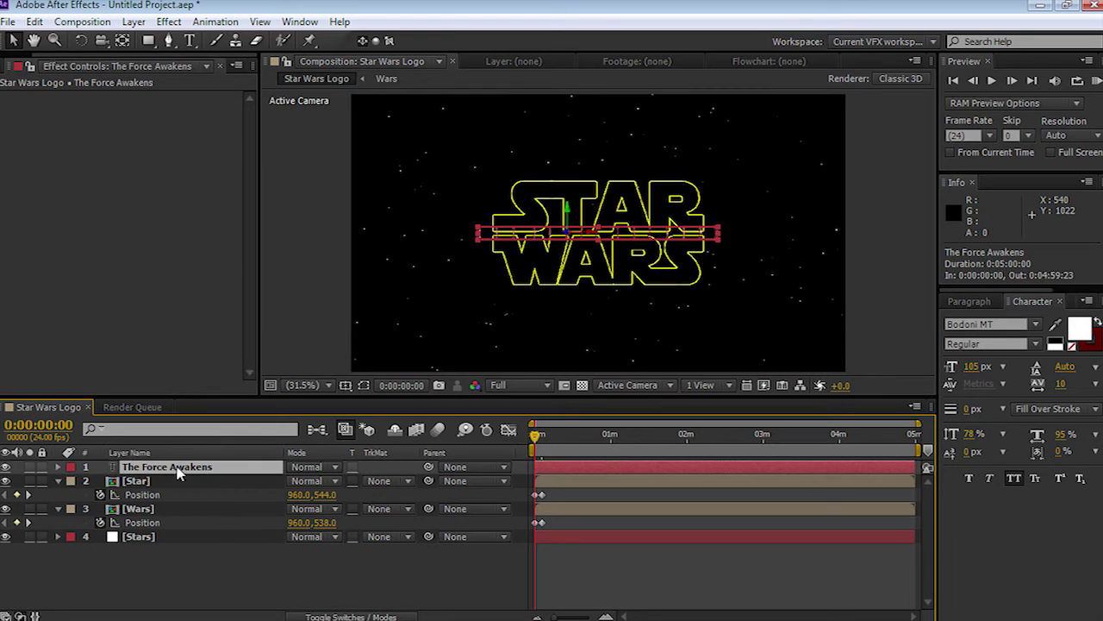
key("t")
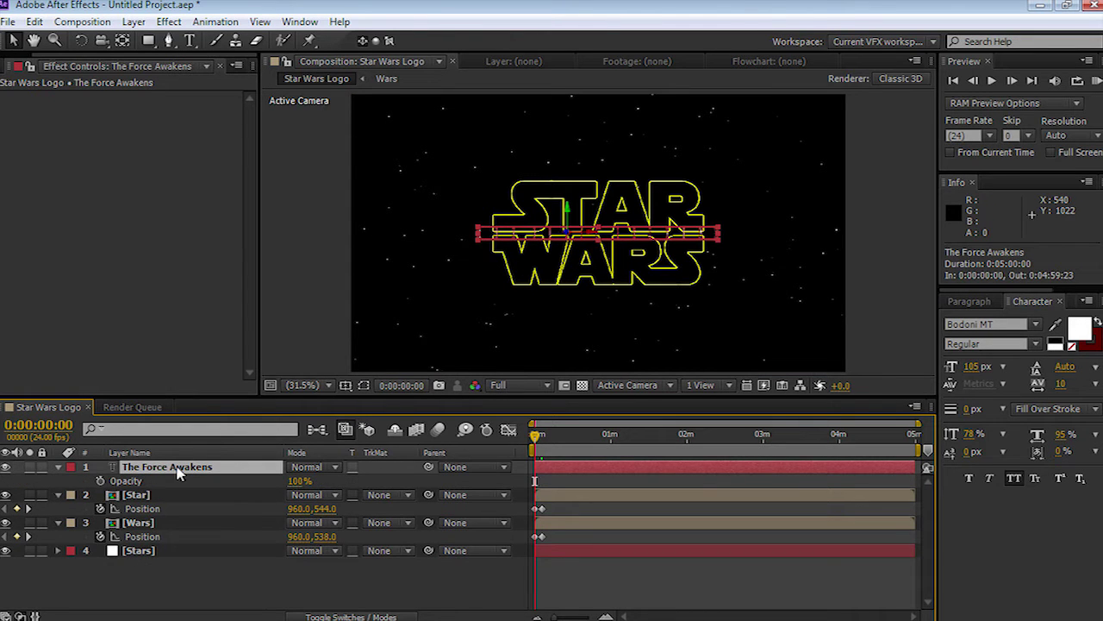
key("space")
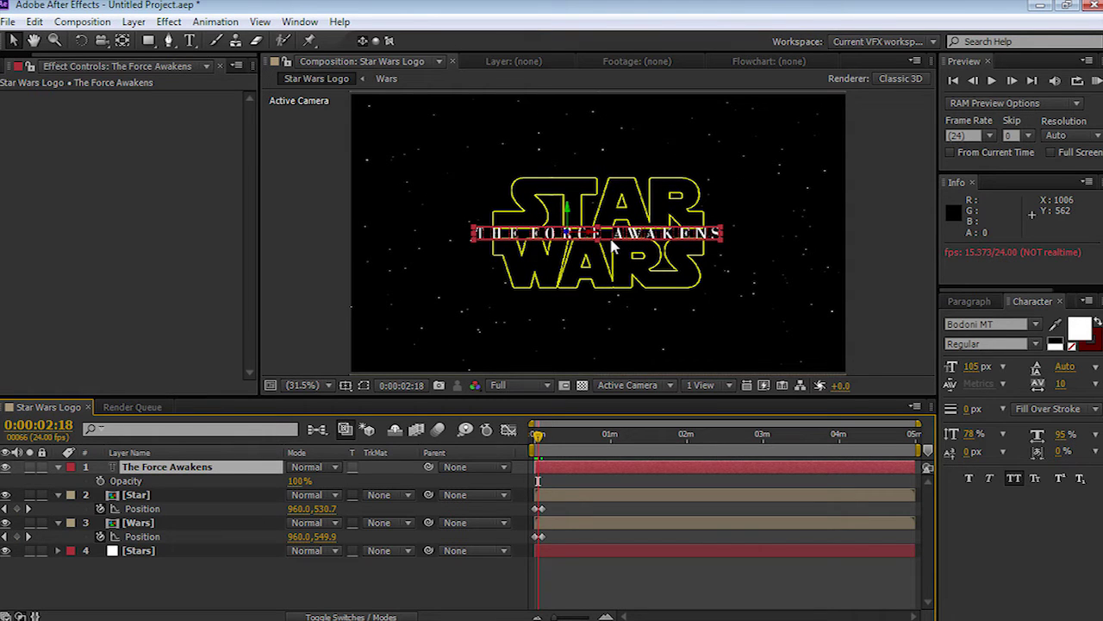
left_click(538, 438)
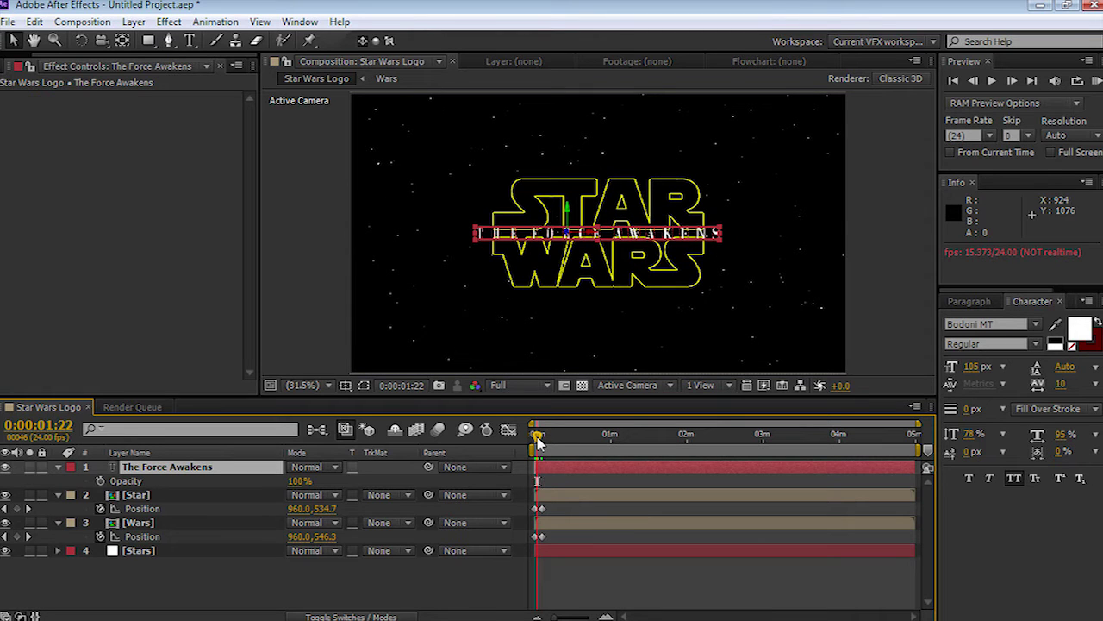
left_click(100, 480)
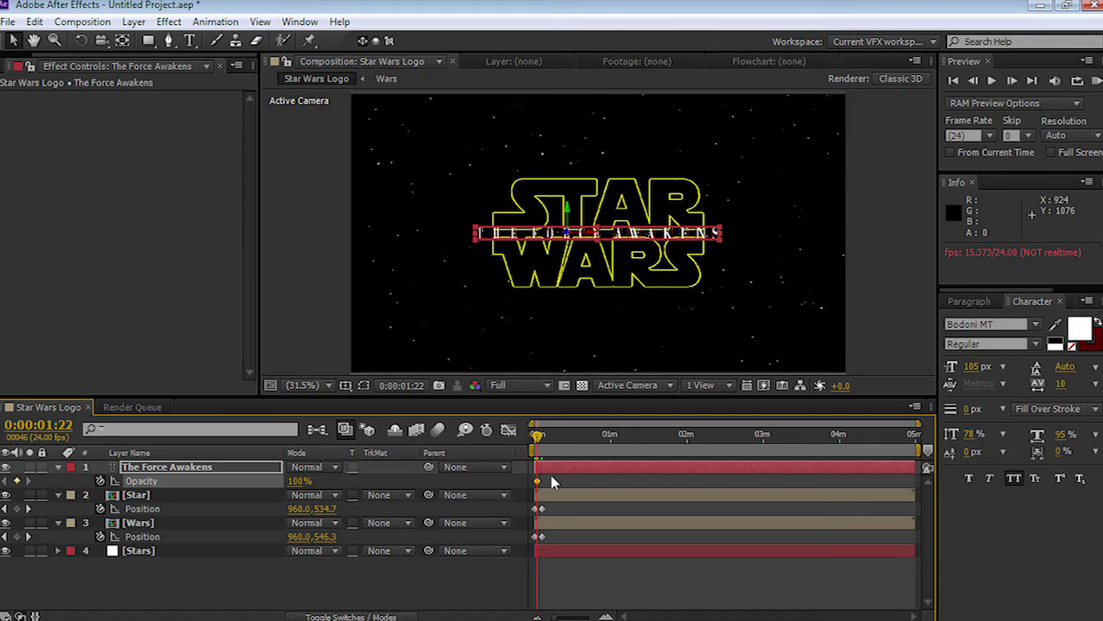
key("Home")
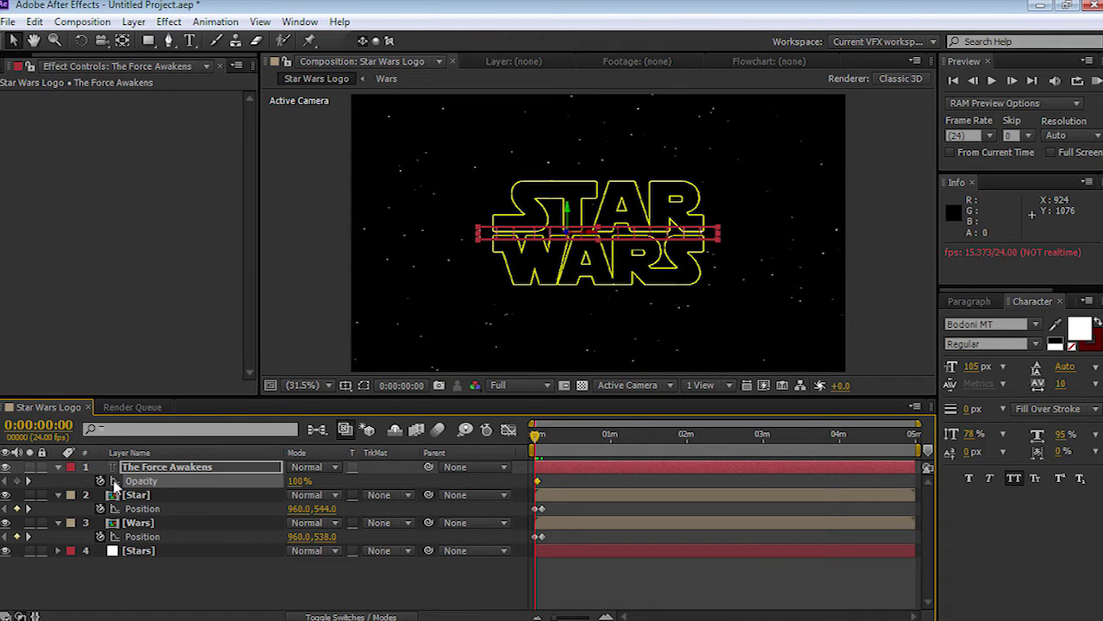
left_click_drag(298, 485, 129, 481)
Preview the logo separation together with the title's letter rotation and fade-in
key("space")
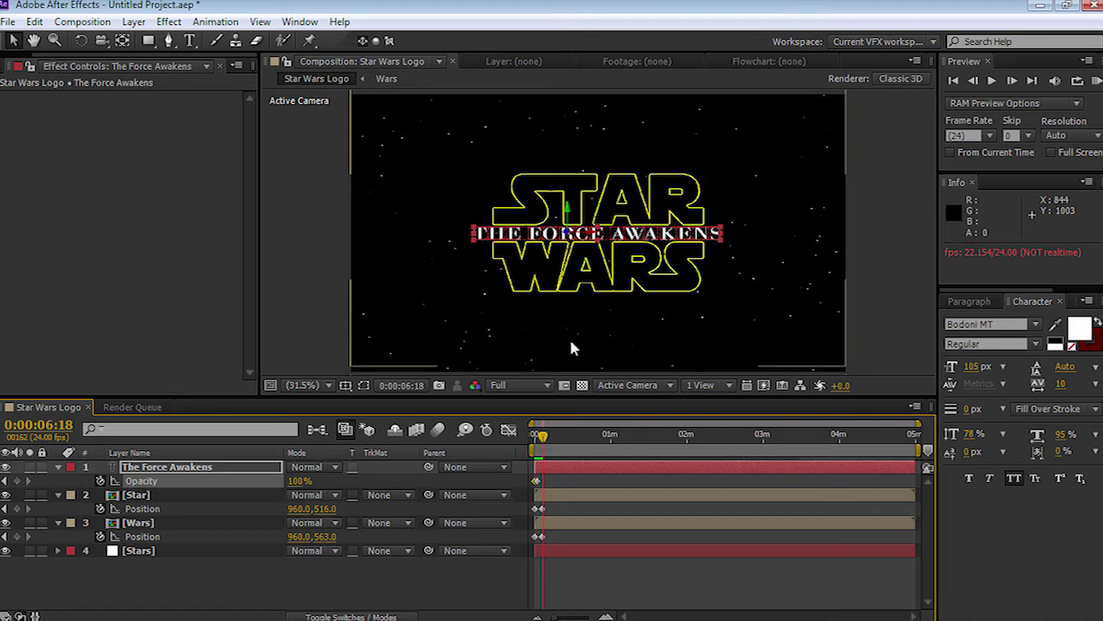
key("space")
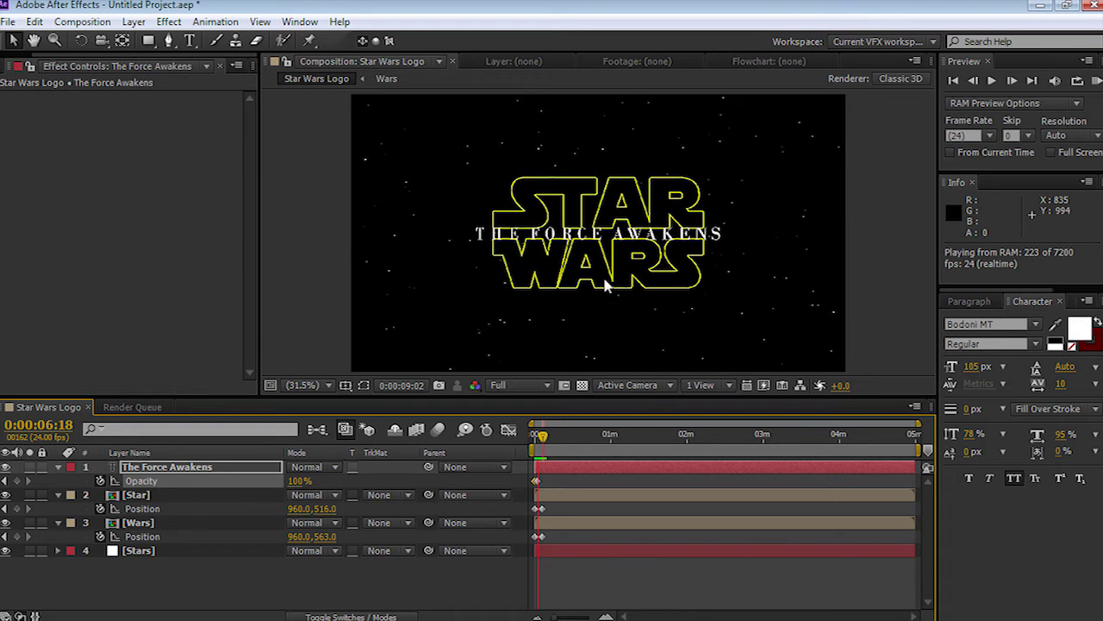
key("space")
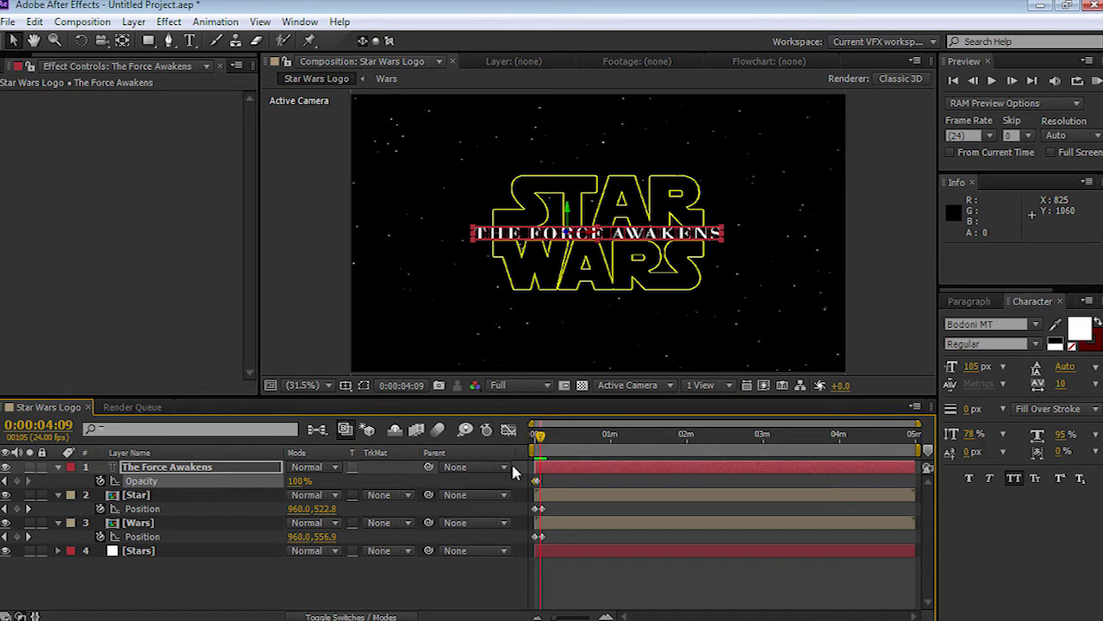
Retime The Force Awakens layer's opacity keyframes so the fade-in starts at 0:00:01:13 and ends at 0:00:05:19
left_click_drag(557, 615, 589, 617)
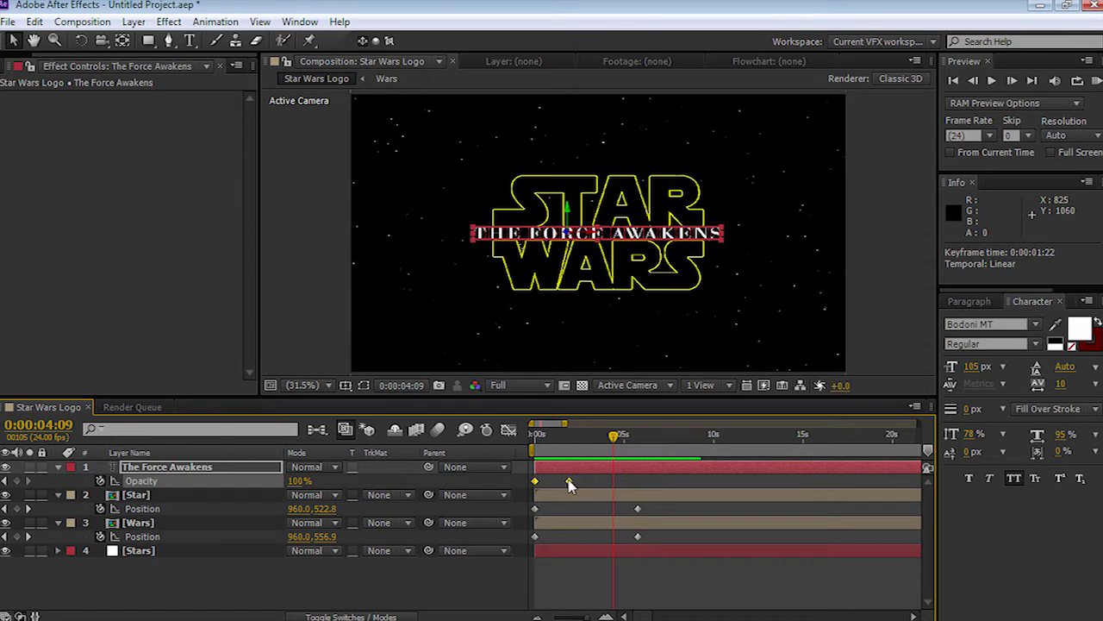
left_click_drag(568, 478, 638, 481)
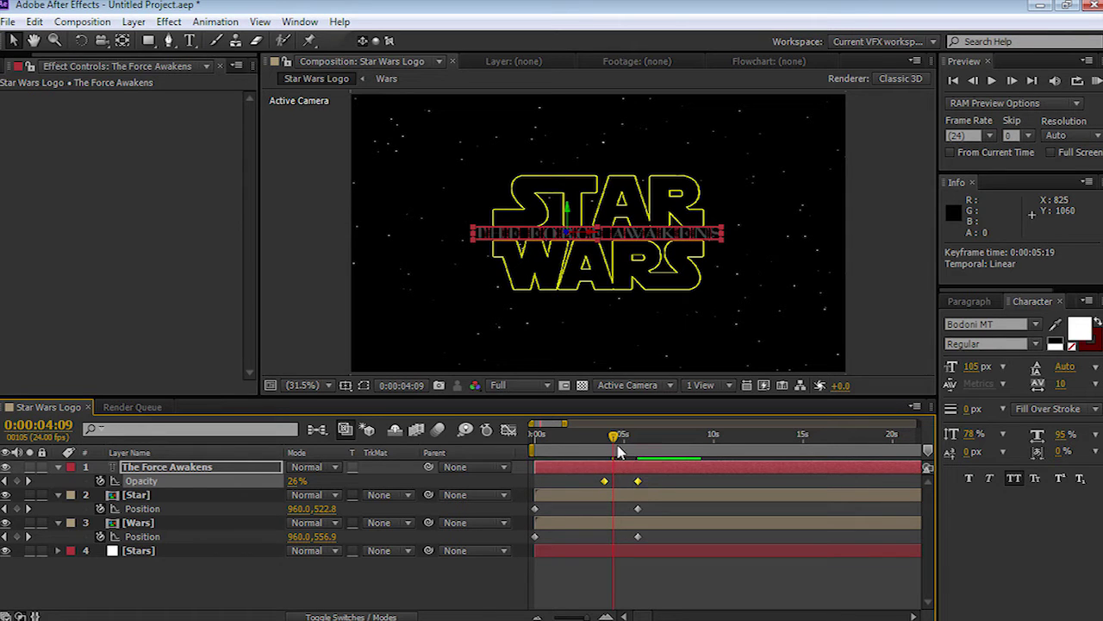
mouse_move(615, 441)
left_mouse_down()
mouse_move(601, 440)
mouse_move(629, 439)
mouse_move(601, 450)
left_mouse_up()
key("KP_0")
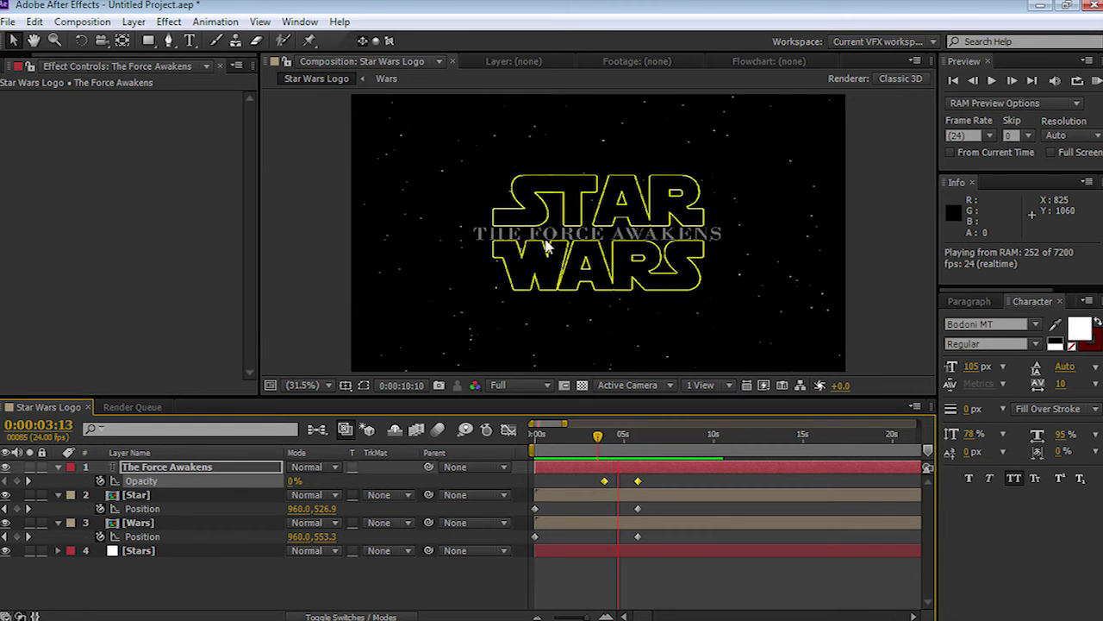
left_click(617, 470)
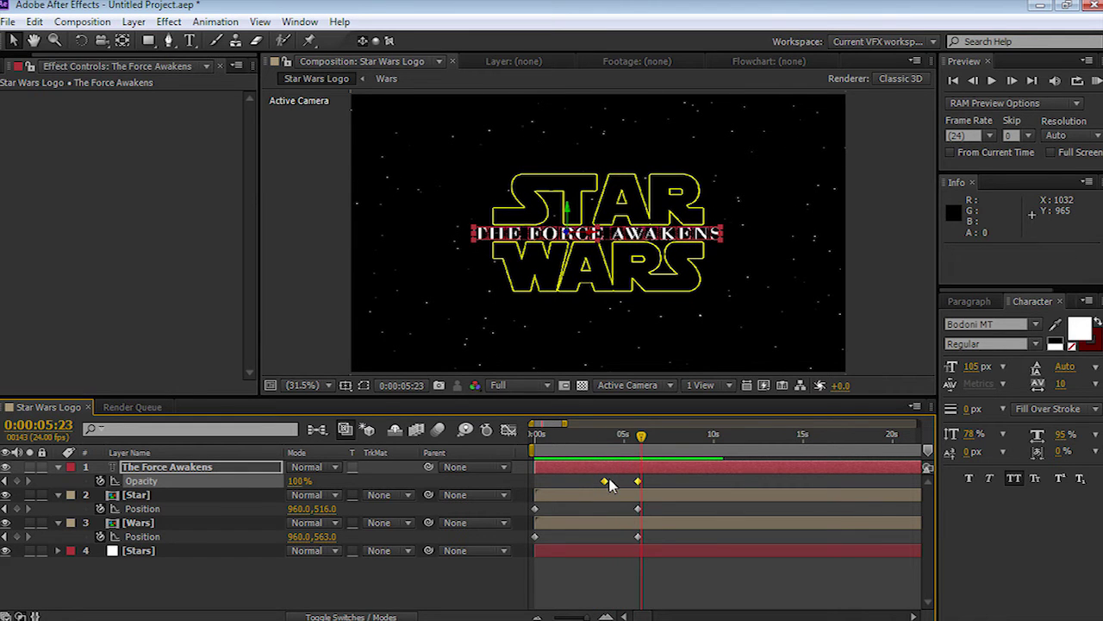
left_click_drag(604, 484, 558, 489)
left_click(603, 488)
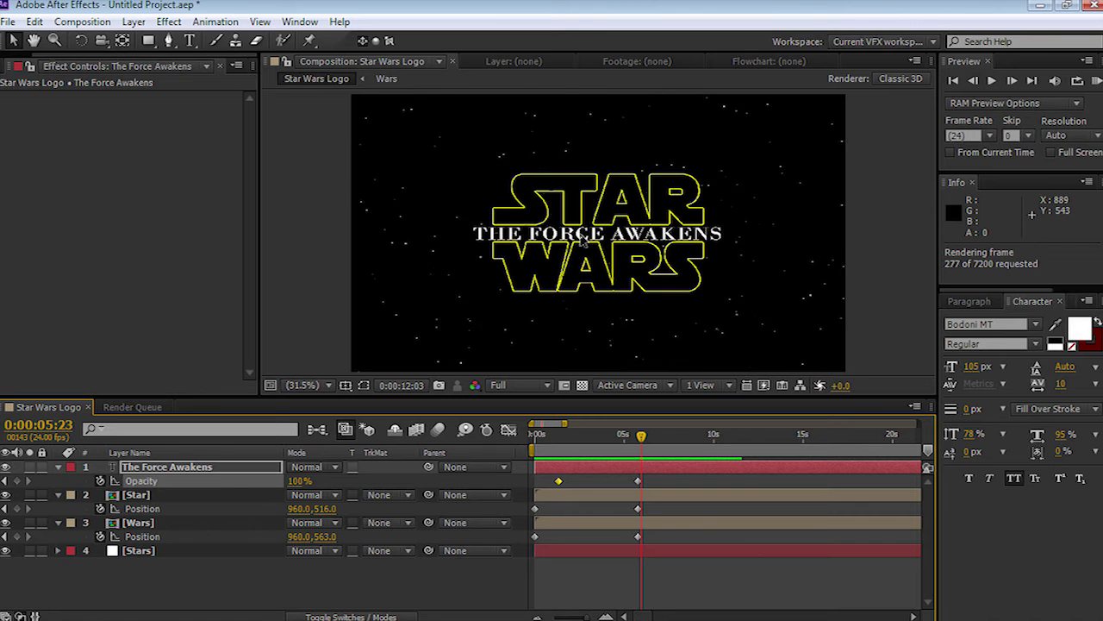
Collapse the properties of The Force Awakens, Star and Wars layers and preview the retimed fade-in
left_click(58, 466)
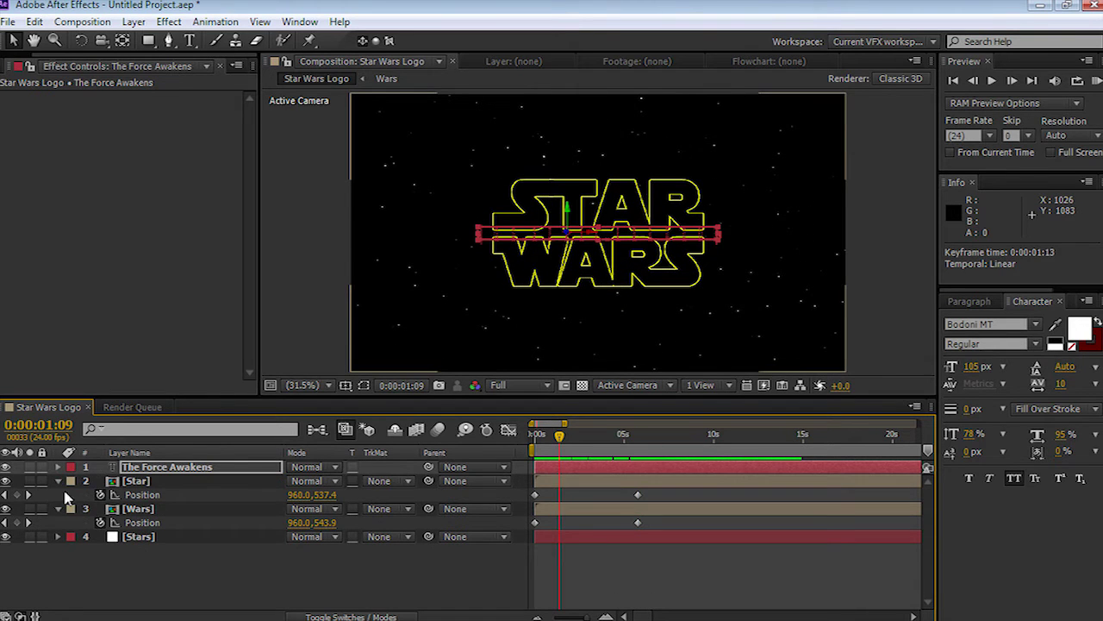
left_click(58, 480)
left_click(58, 495)
left_click(264, 540)
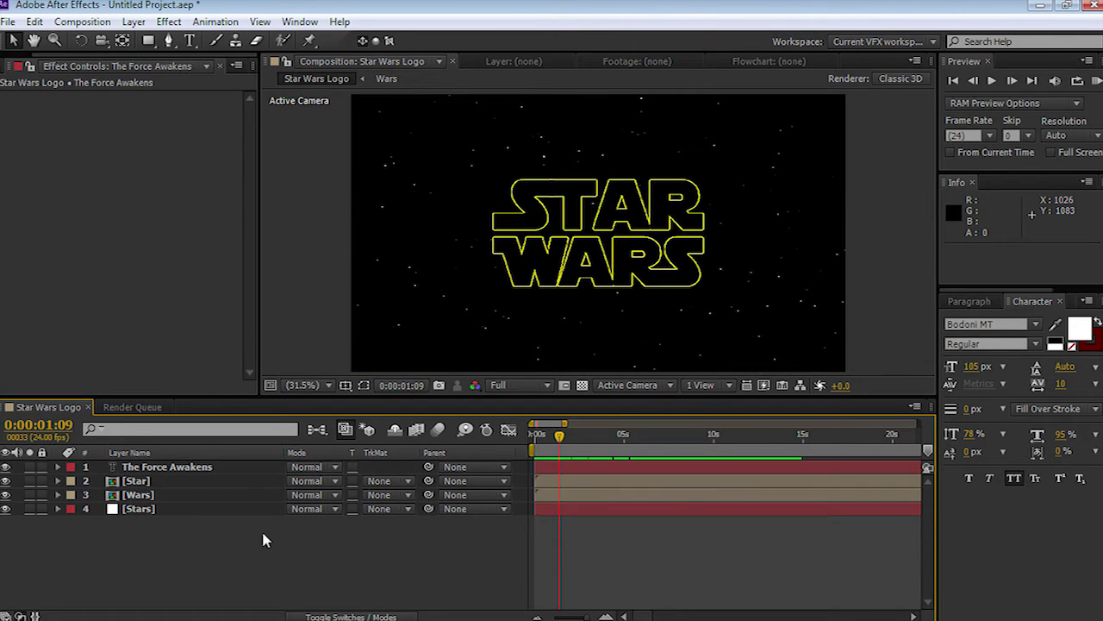
key("KP_0")
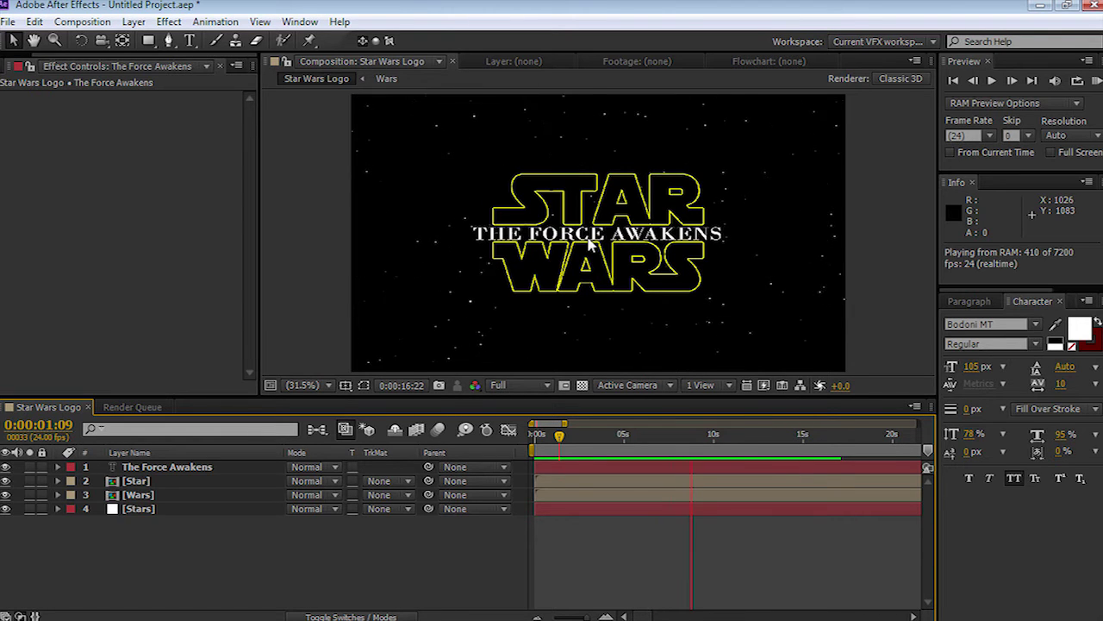
key("space")
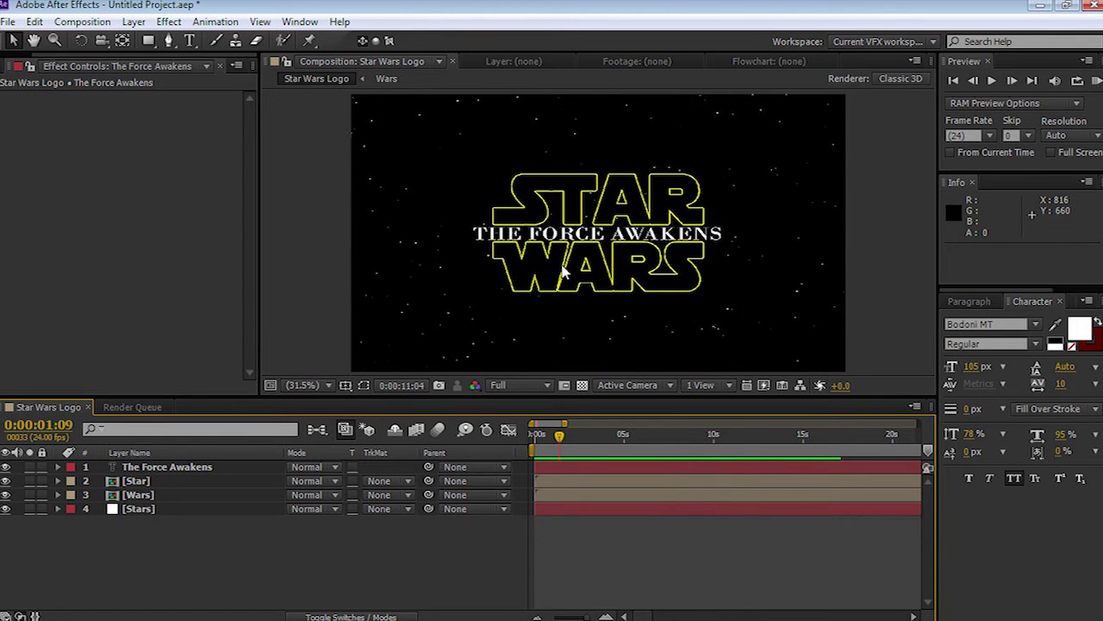
Open the Star composition and import the Force Awakens footage file into the project
double_click(114, 485)
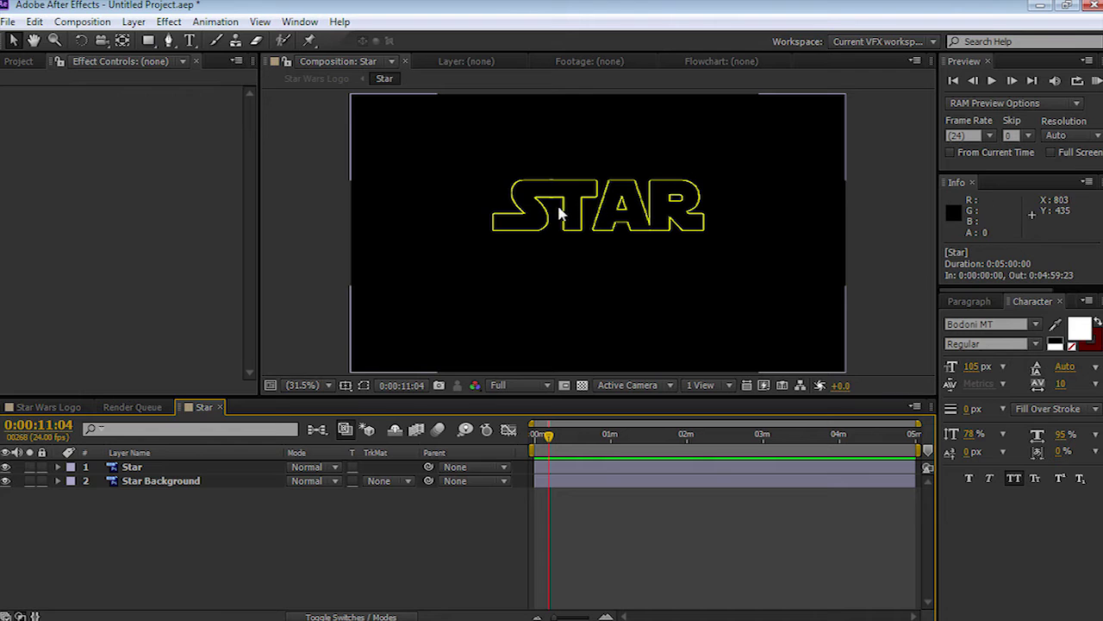
left_click(28, 63)
double_click(72, 302)
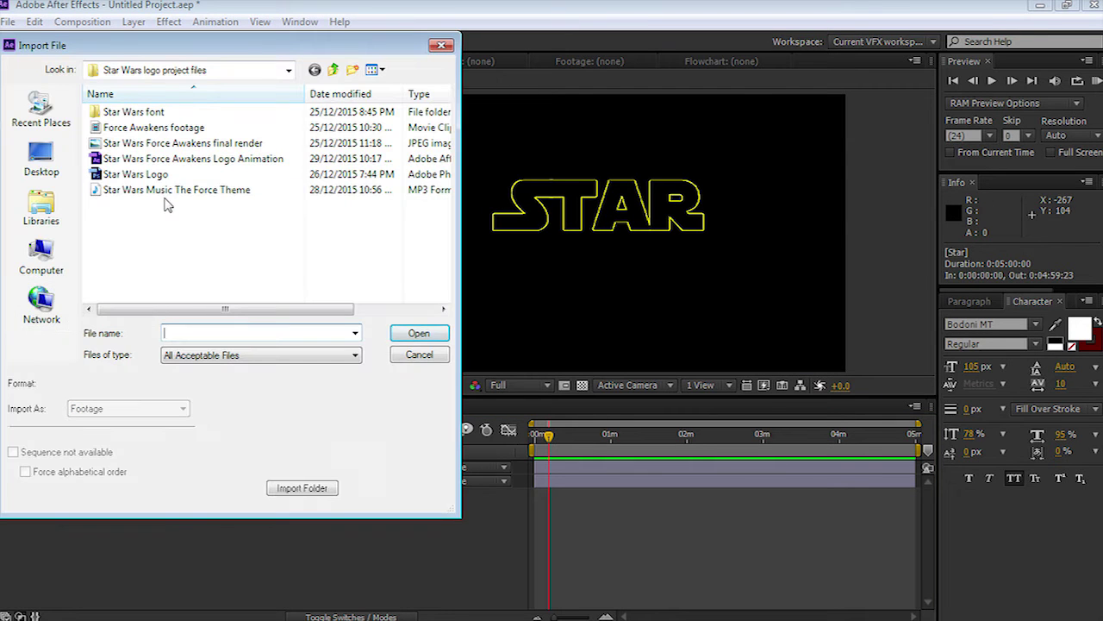
left_click(130, 129)
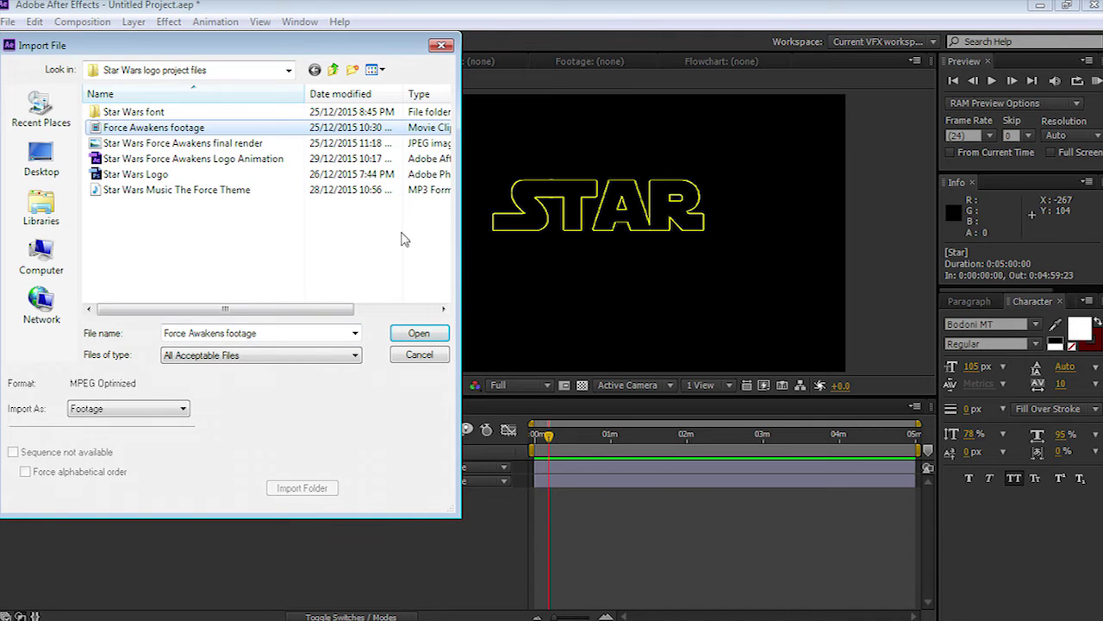
left_click(418, 333)
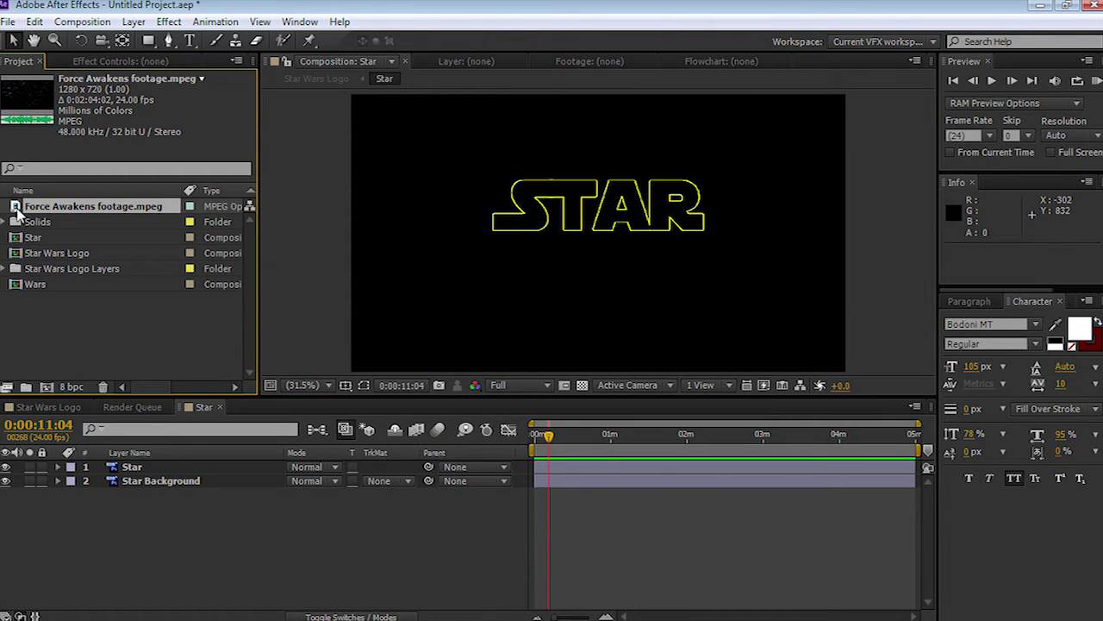
Add Force Awakens footage.mpeg to the Star composition, between the Star and Star Background layers
left_click_drag(15, 211, 66, 478)
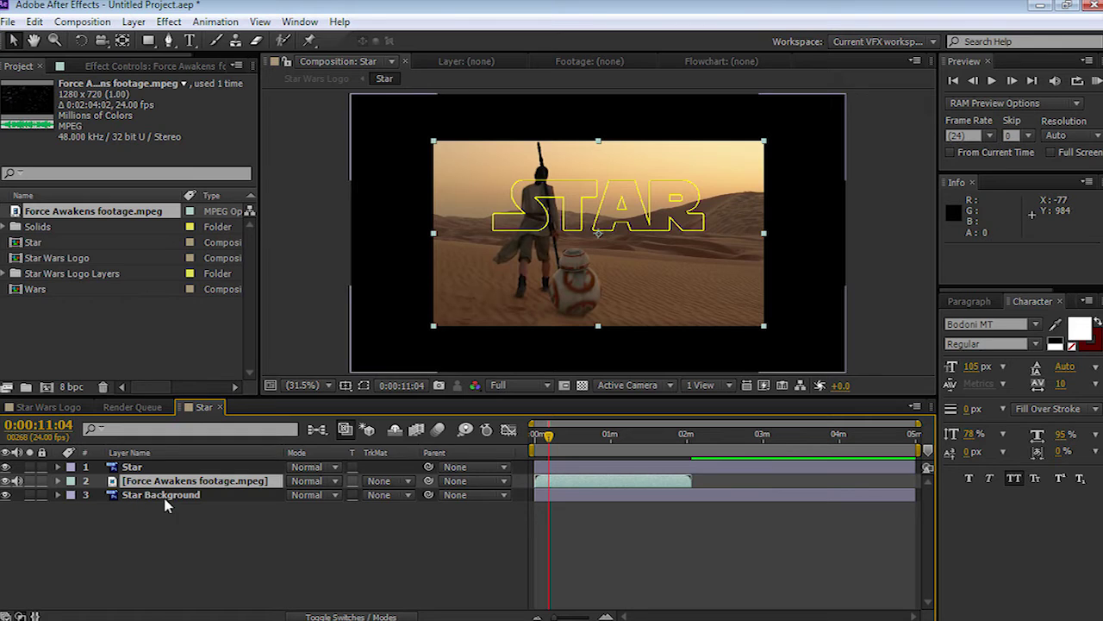
left_click_drag(138, 499, 126, 503)
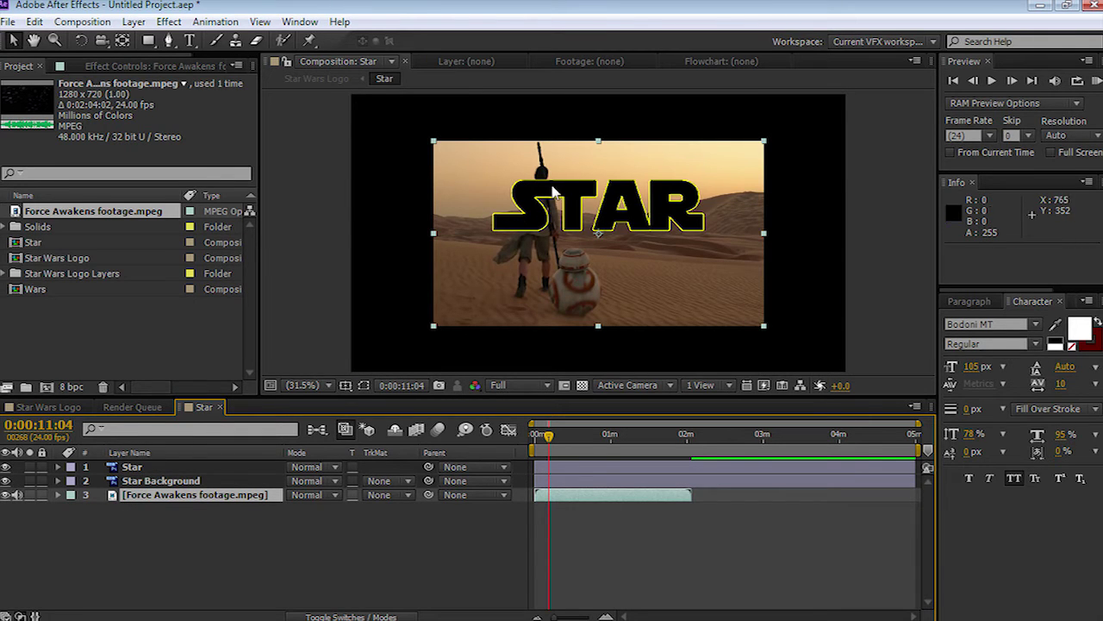
left_click_drag(142, 496, 142, 483)
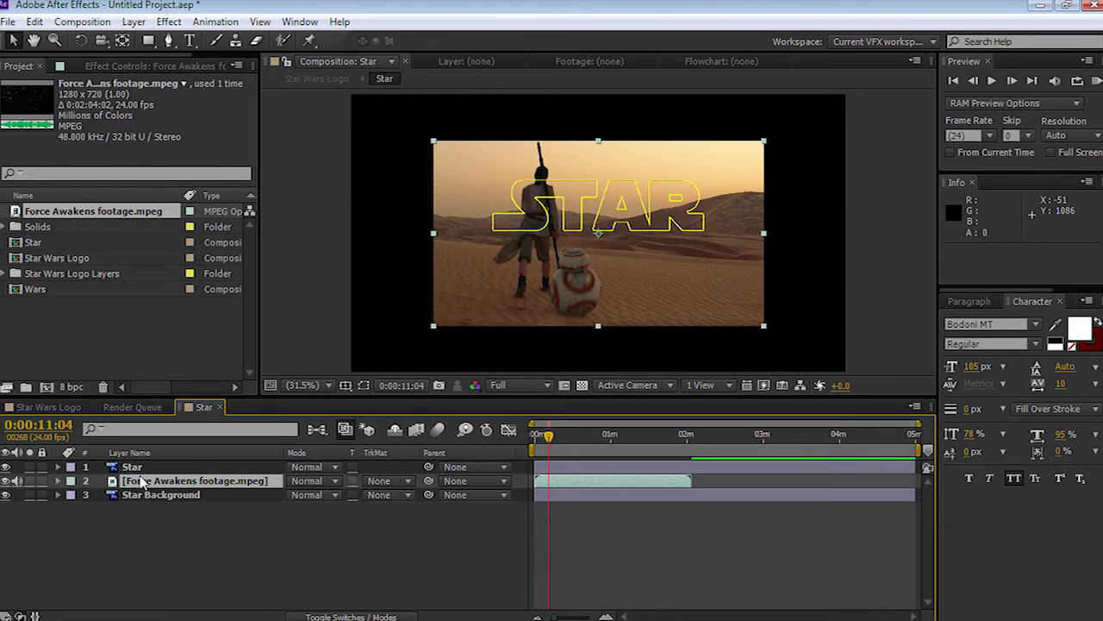
Scale the footage to about 34 × 30.9% and position it at about 756.9, 442 over the letters S and T
key("s")
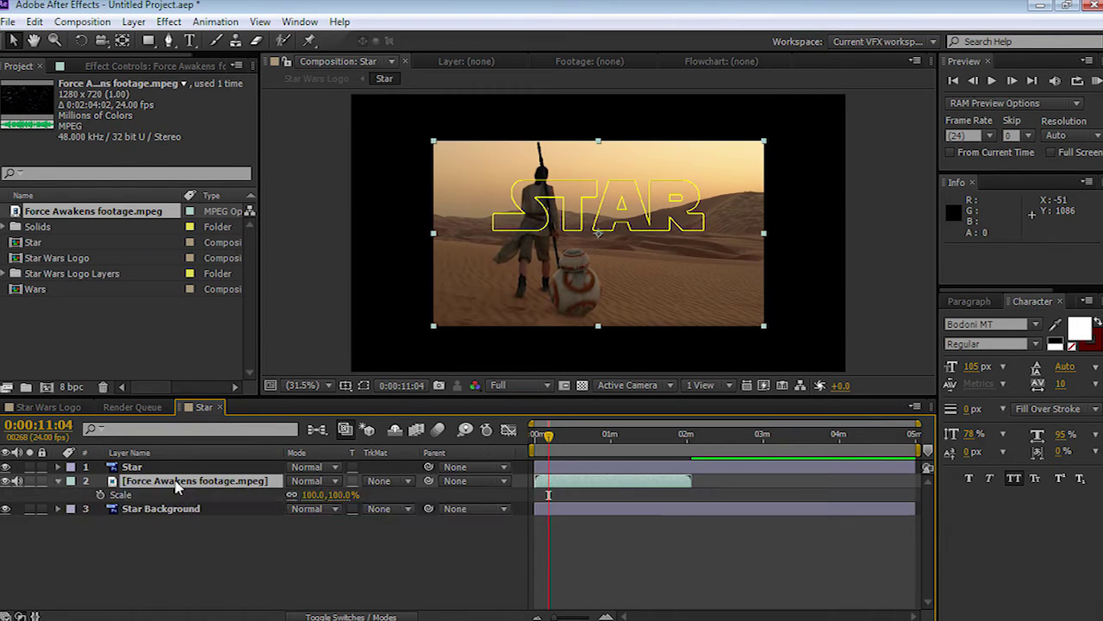
left_click_drag(332, 493, 298, 498)
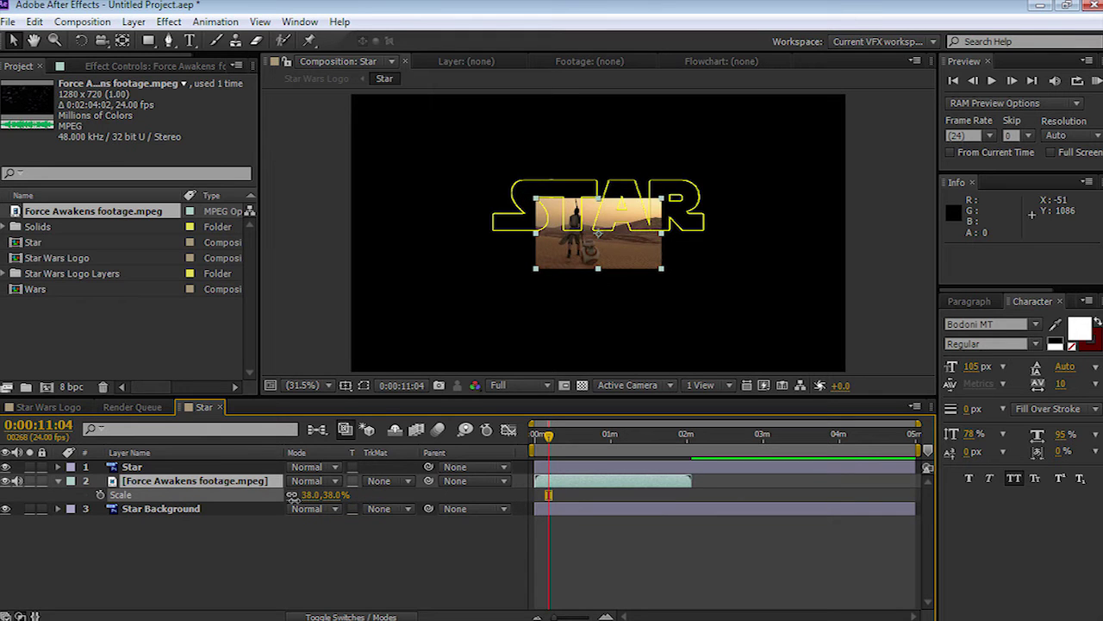
left_click_drag(583, 256, 493, 240)
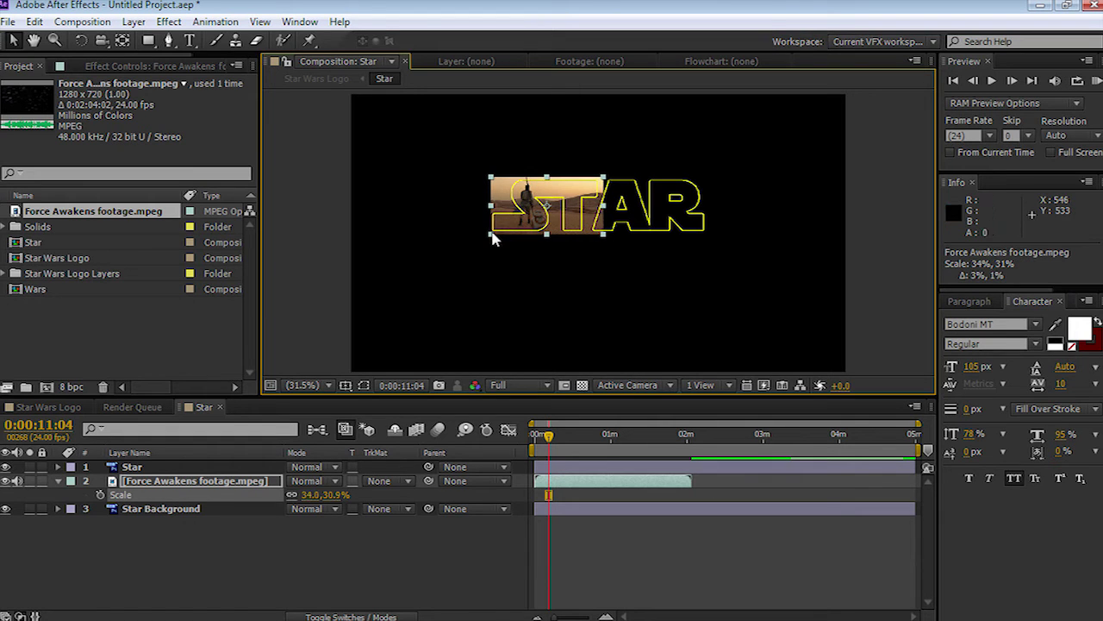
key("z")
left_click(521, 207)
left_click(589, 233)
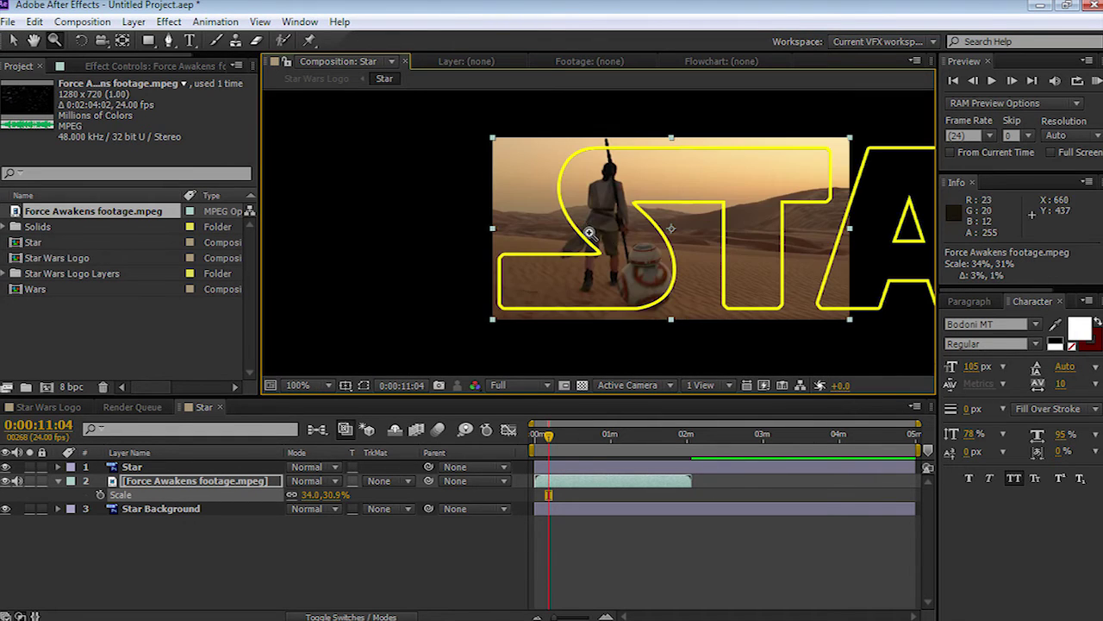
key("h")
left_click_drag(672, 230, 610, 274)
key("v")
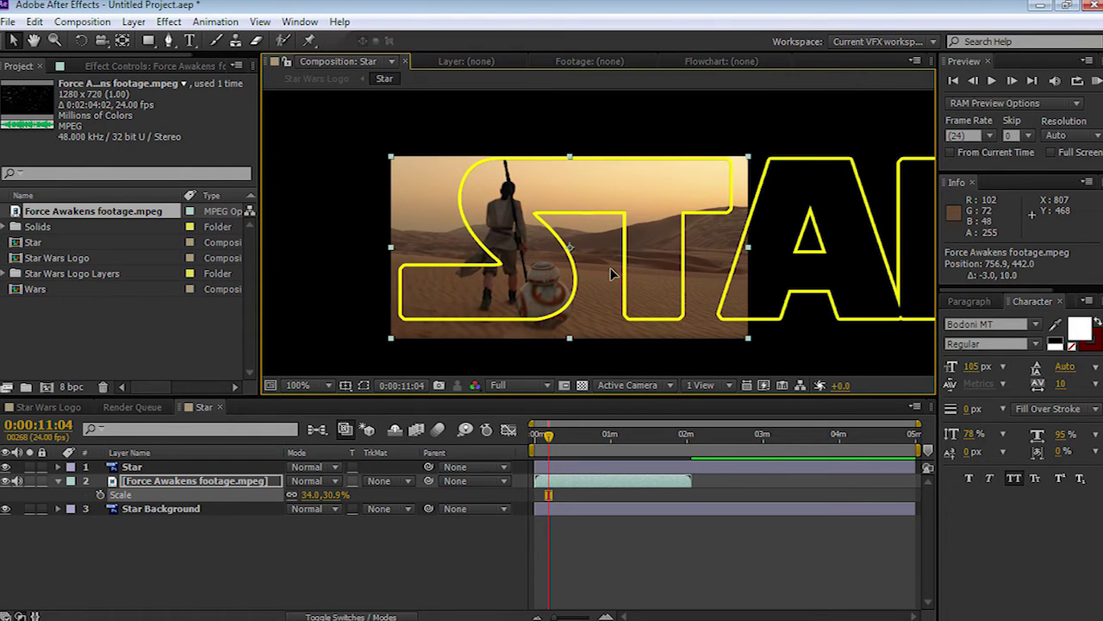
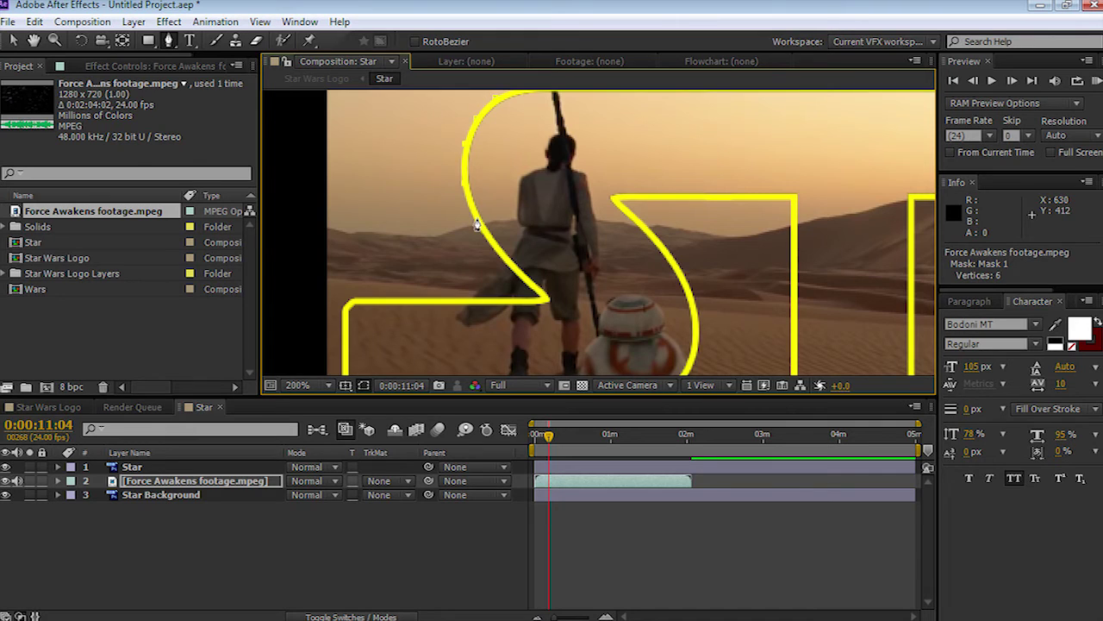
Continue the footage's pen mask around the S's lower half, along its base and up its inner curve
left_click(545, 299)
left_click_drag(344, 315, 359, 115)
left_click(357, 210)
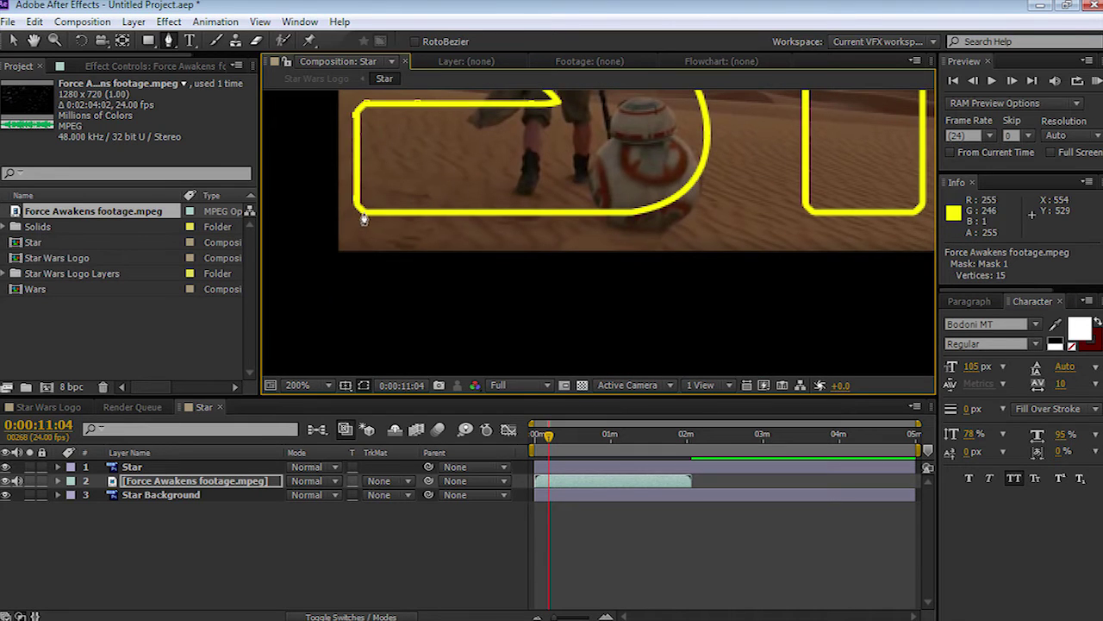
left_click(679, 202)
left_click_drag(681, 200, 568, 284)
left_click(569, 284)
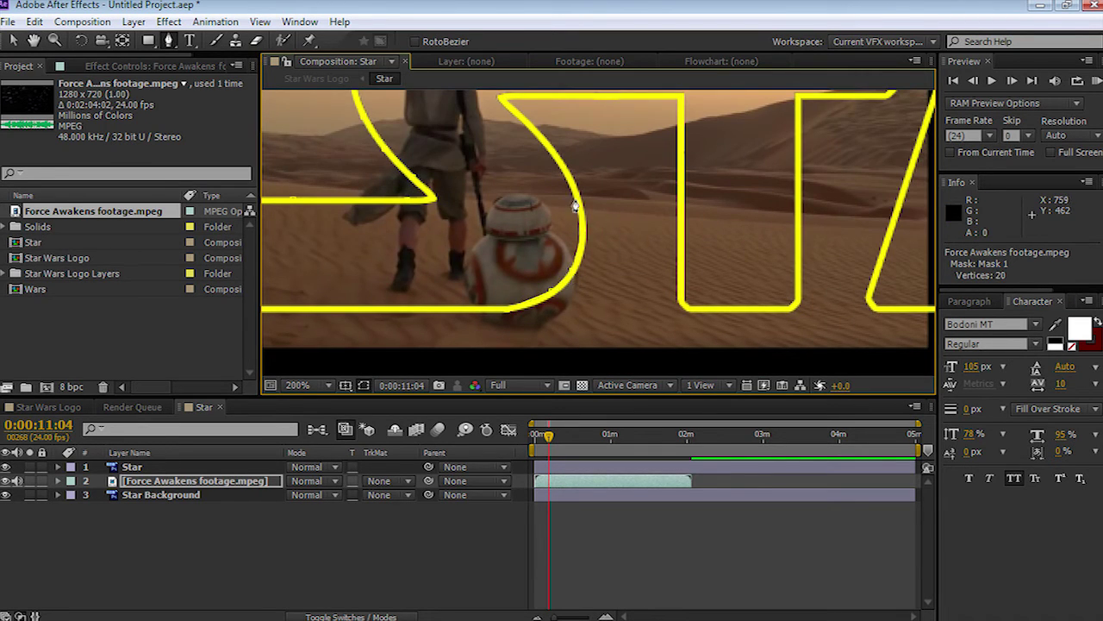
left_click(531, 129)
Trace the footage's mask around the T and close the path at its upper corner
left_click(680, 104)
left_click(682, 253)
left_click(681, 306)
left_click(686, 310)
left_click(793, 311)
left_click(805, 112)
left_click_drag(824, 221, 566, 239)
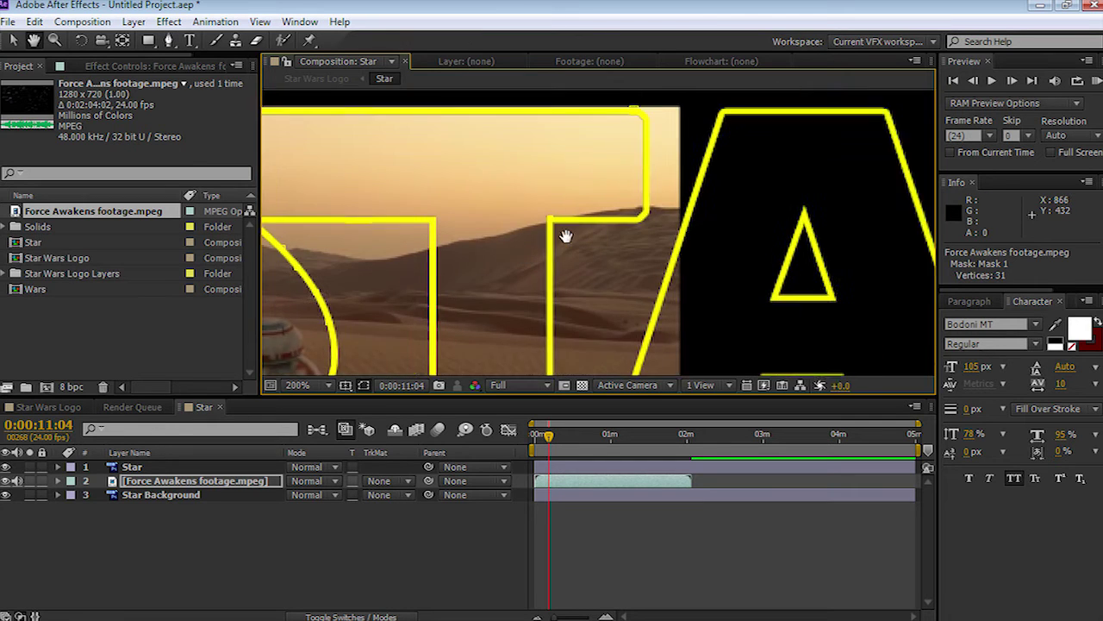
left_click(636, 223)
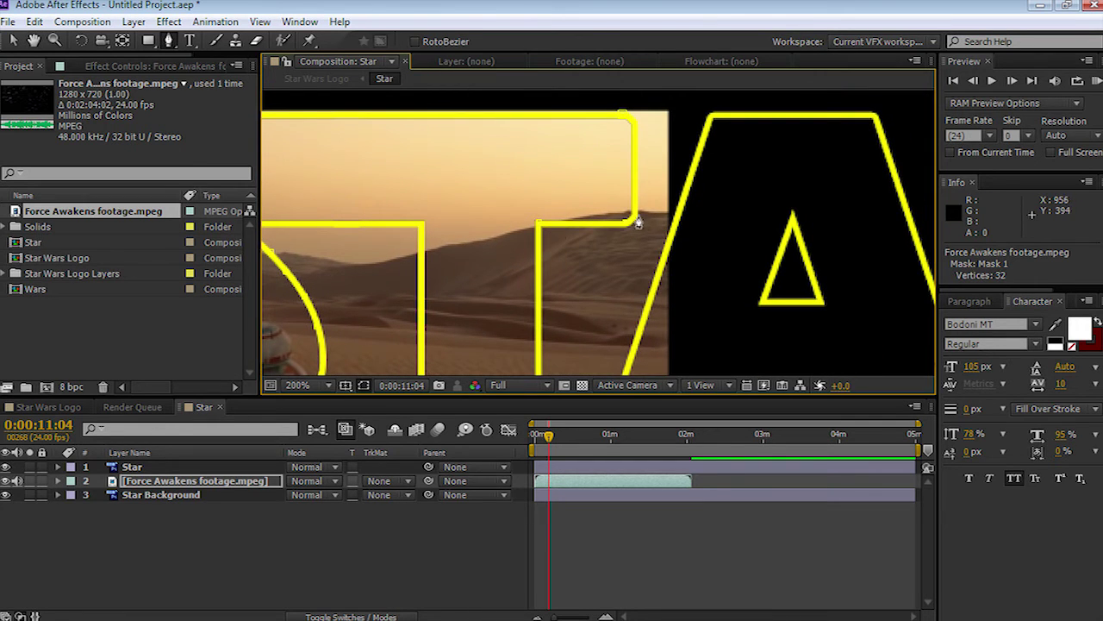
left_click(634, 128)
left_click(623, 113)
key("z")
left_click(483, 198, "alt")
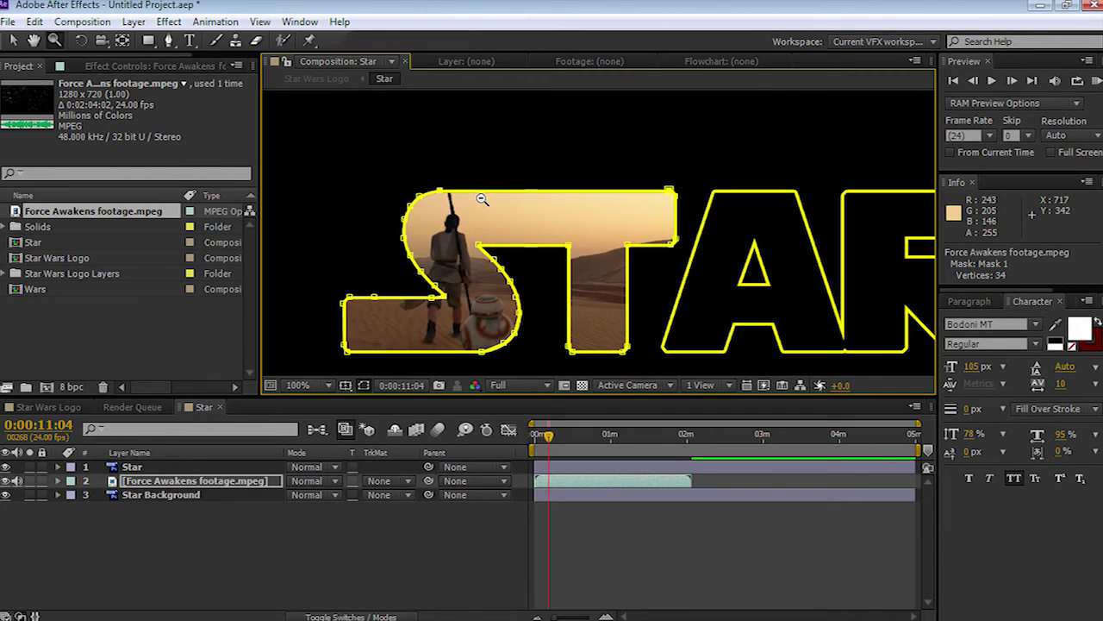
key("v")
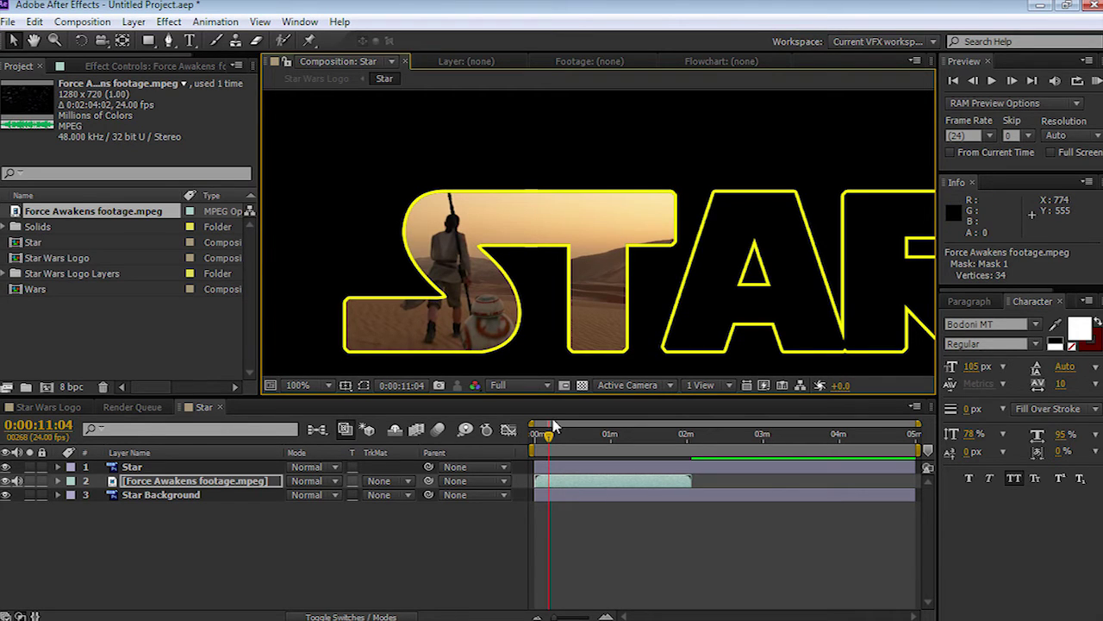
Close the Render Queue and check the masked footage at 0:00:07:02 and 0:00:04:20 in the Star Wars Logo composition
mouse_move(550, 440)
left_mouse_down()
mouse_move(537, 436)
mouse_move(564, 436)
mouse_move(544, 436)
left_mouse_up()
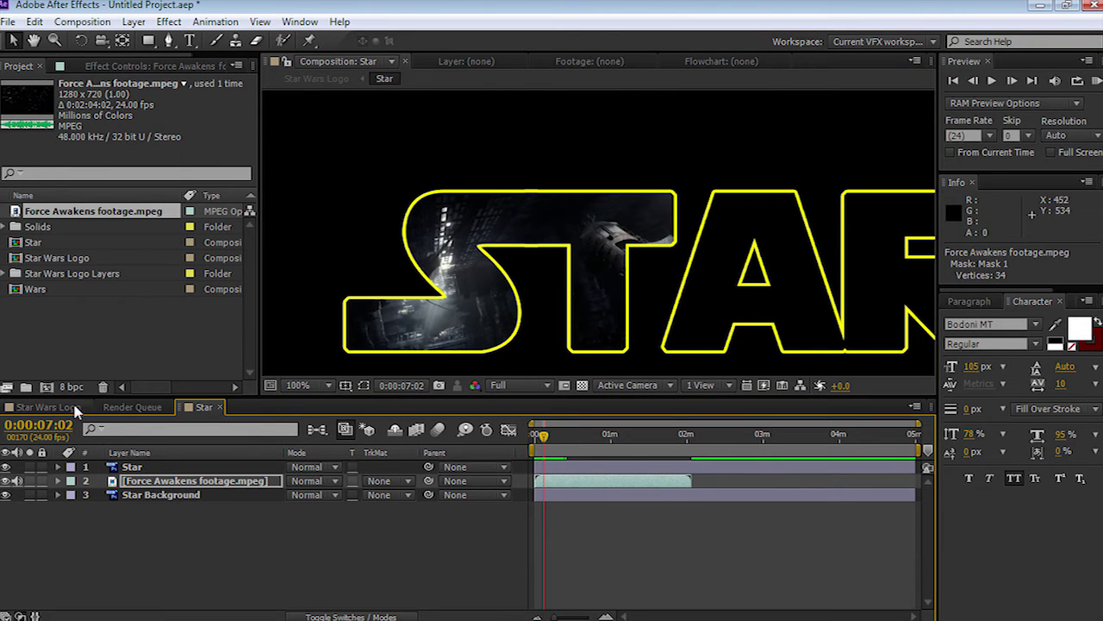
left_click(155, 411)
left_click(168, 410)
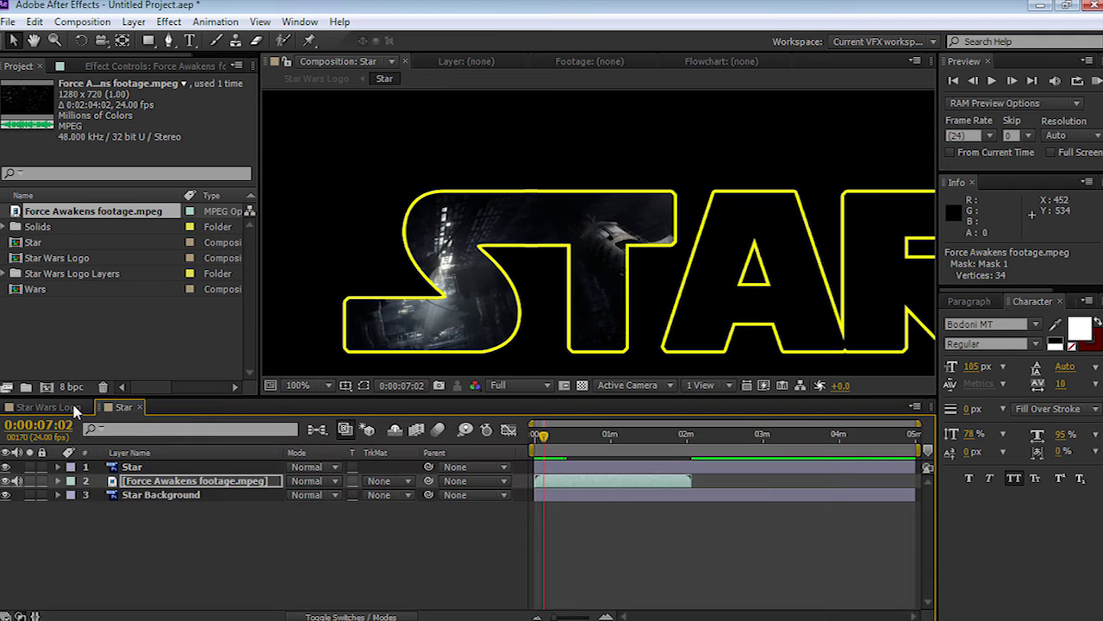
left_click(73, 407)
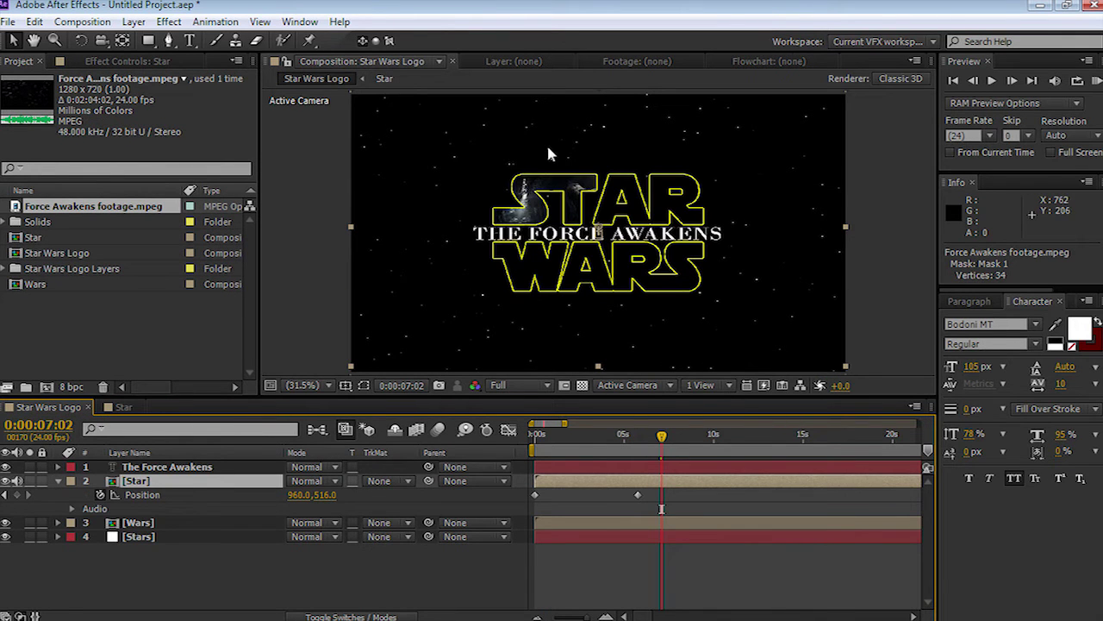
left_click_drag(661, 437, 622, 450)
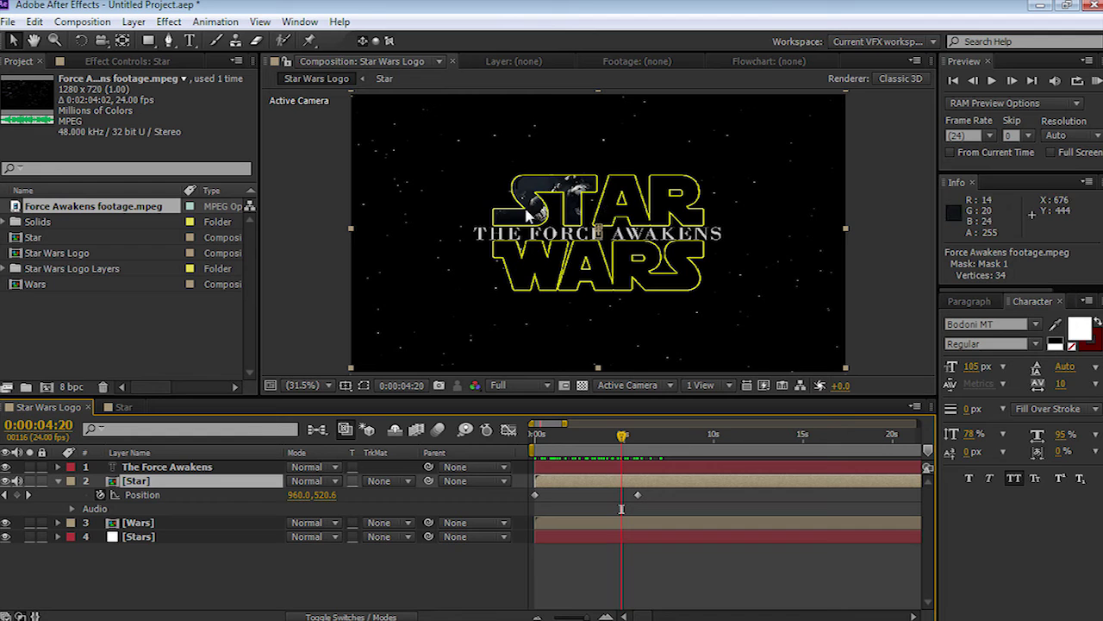
In the Star composition, add a second Force Awakens footage.mpeg layer above the first and shift it 0:00:14:05 earlier
left_click(128, 407)
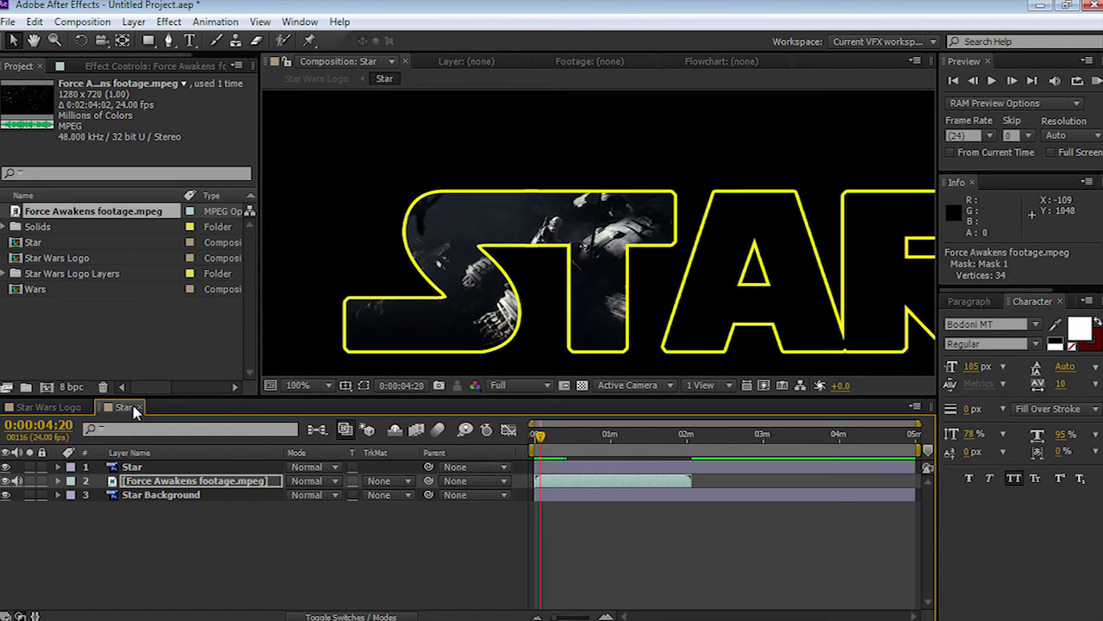
left_click_drag(565, 274, 455, 224)
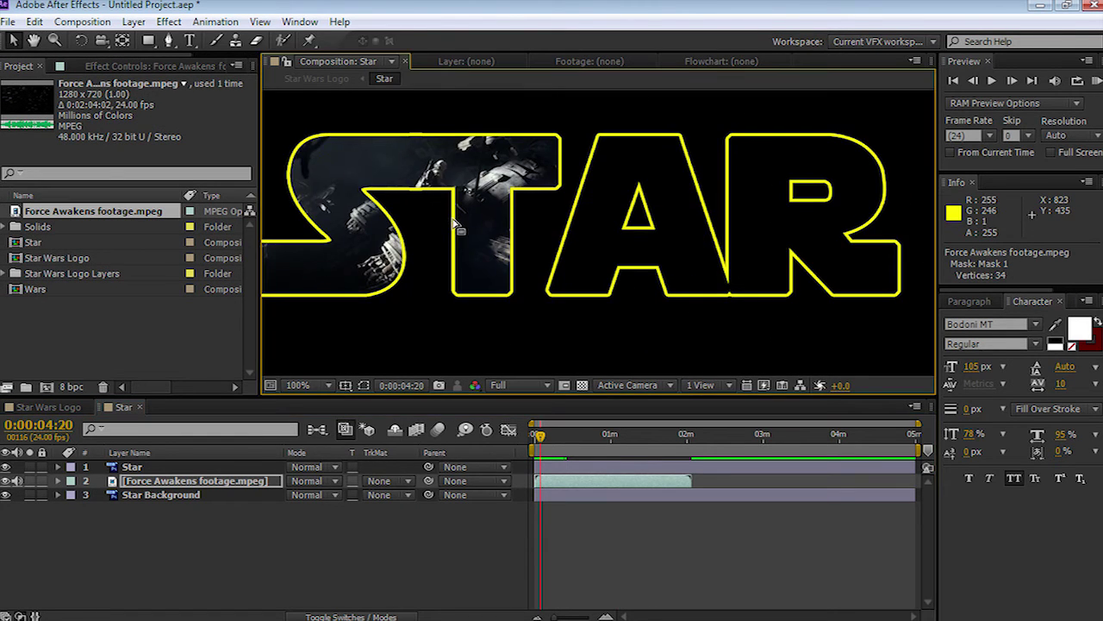
scroll(517, 226, "down", 2)
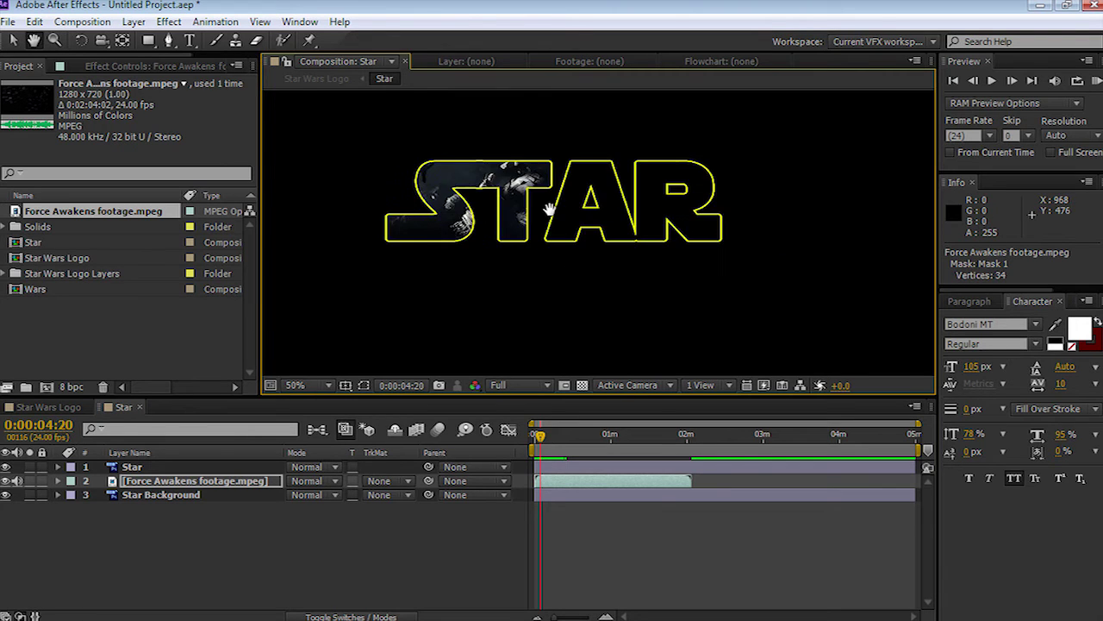
scroll(524, 210, "down", 1)
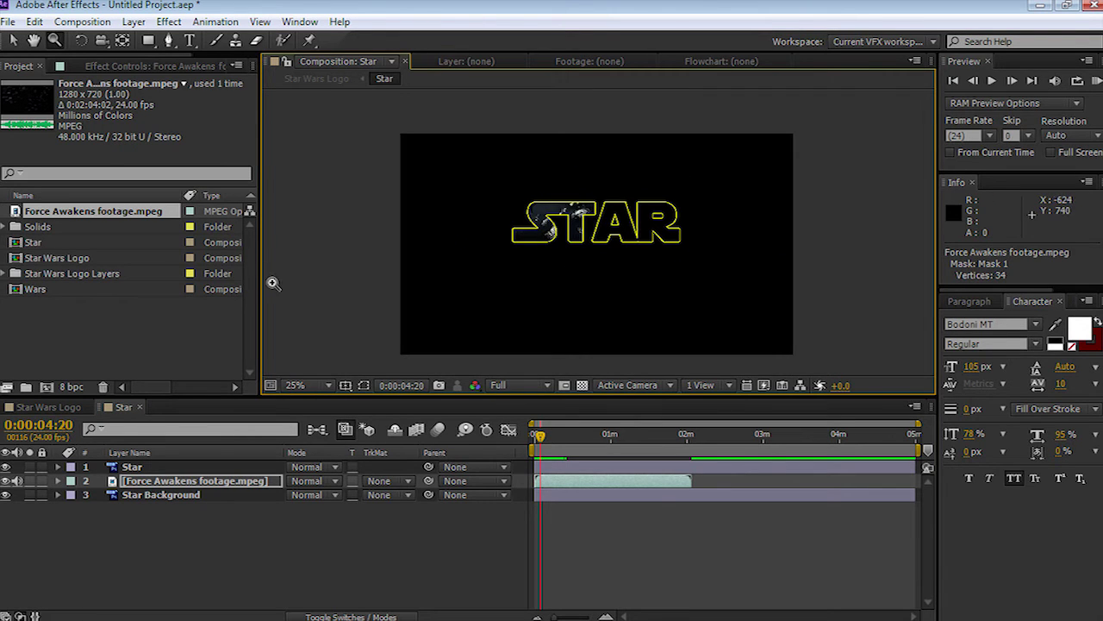
left_click_drag(22, 215, 155, 483)
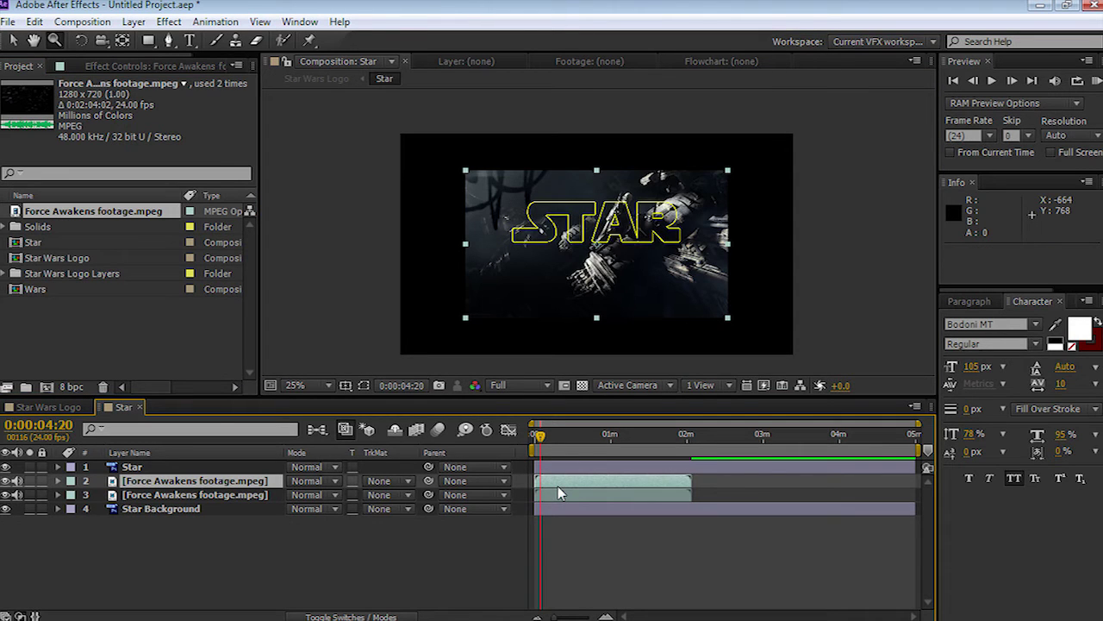
mouse_move(556, 483)
left_mouse_down()
mouse_move(566, 482)
mouse_move(537, 488)
left_mouse_up()
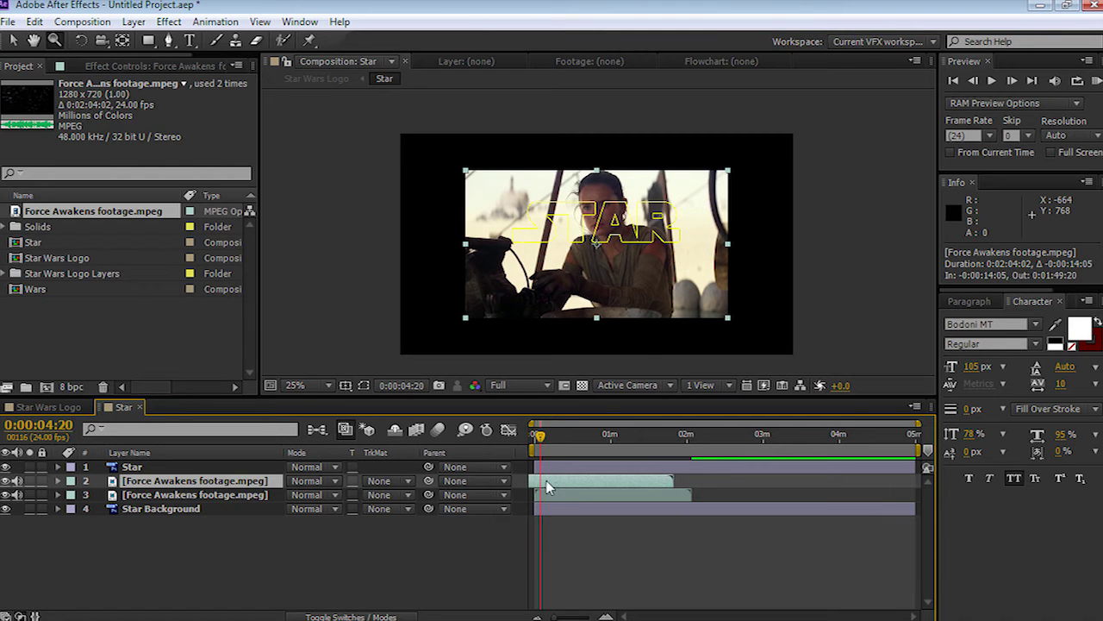
Scale the new footage layer to about 35 × 31% and position it at about 1162, 439 over the letters A and R
key("v")
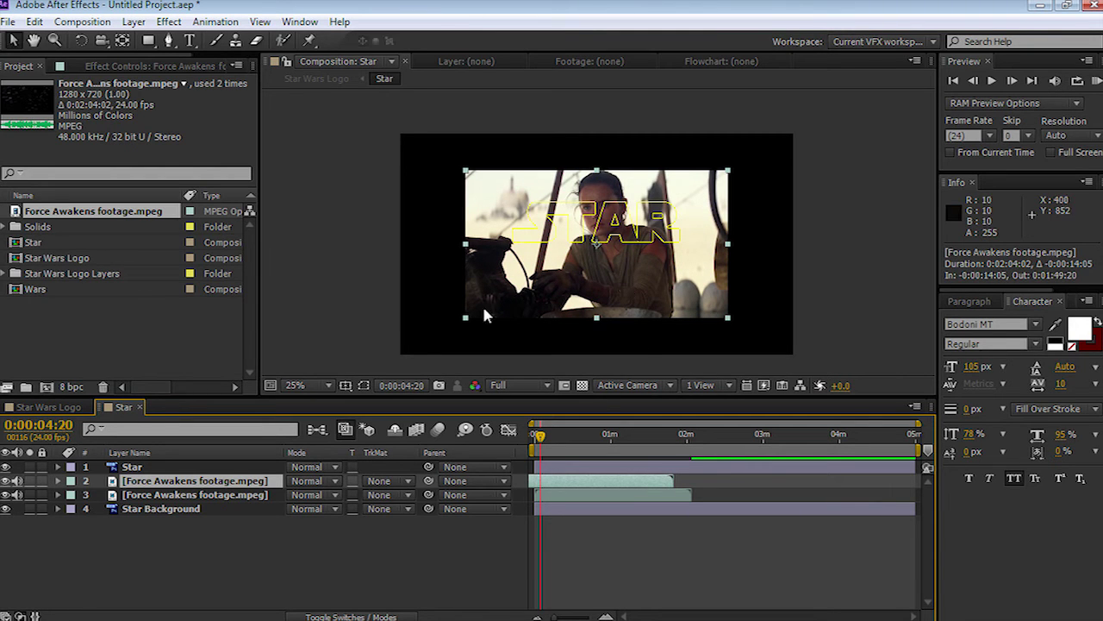
left_click_drag(467, 321, 622, 233)
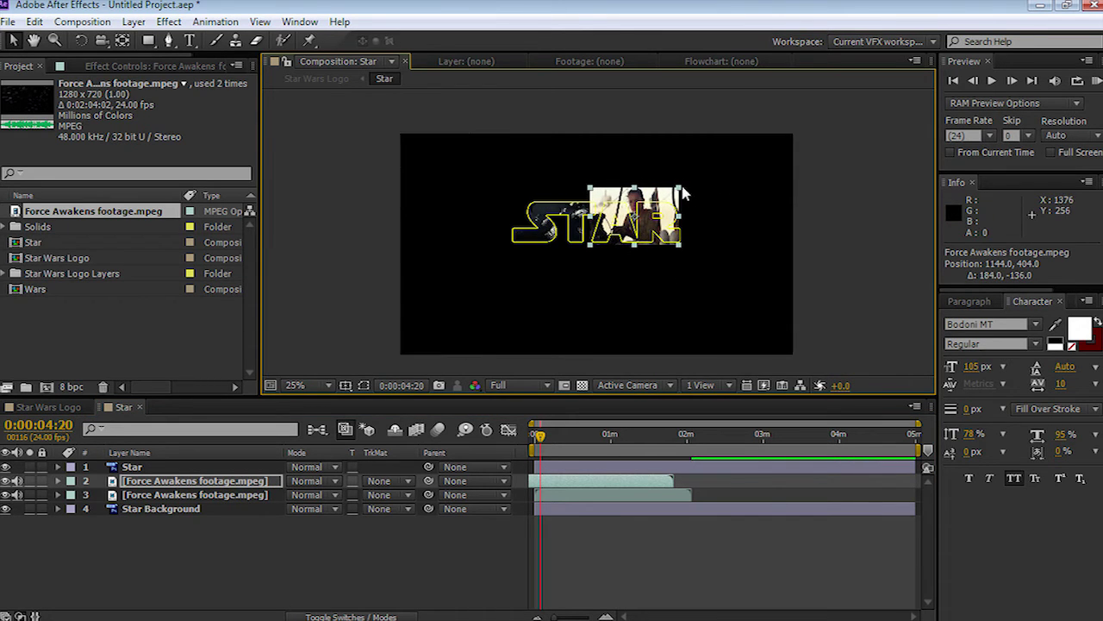
left_click_drag(680, 187, 678, 195)
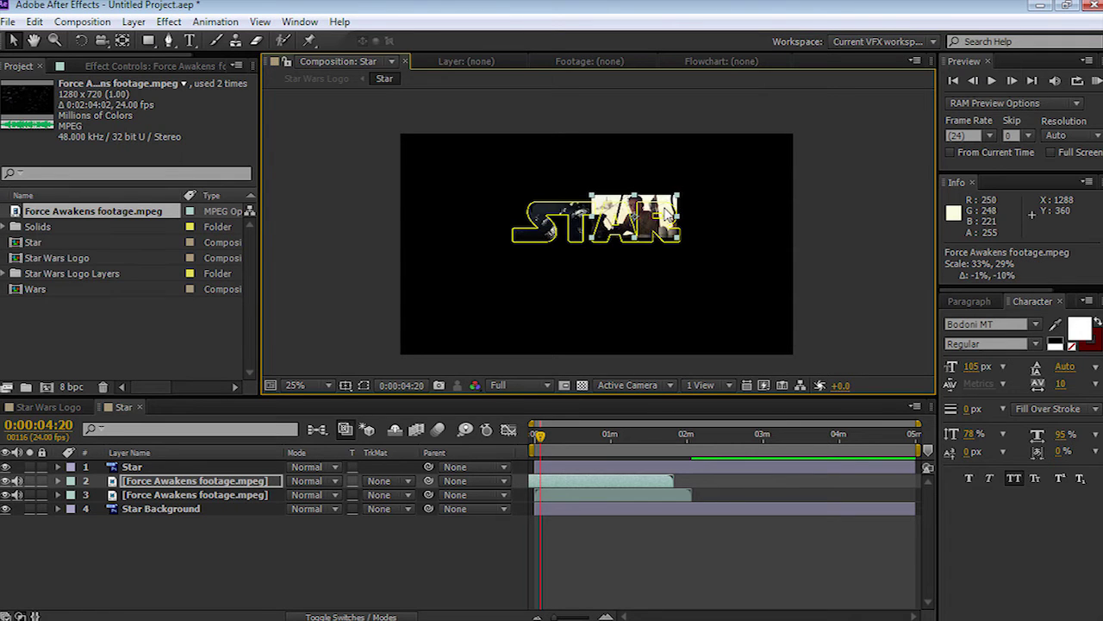
key("z")
left_click(648, 219)
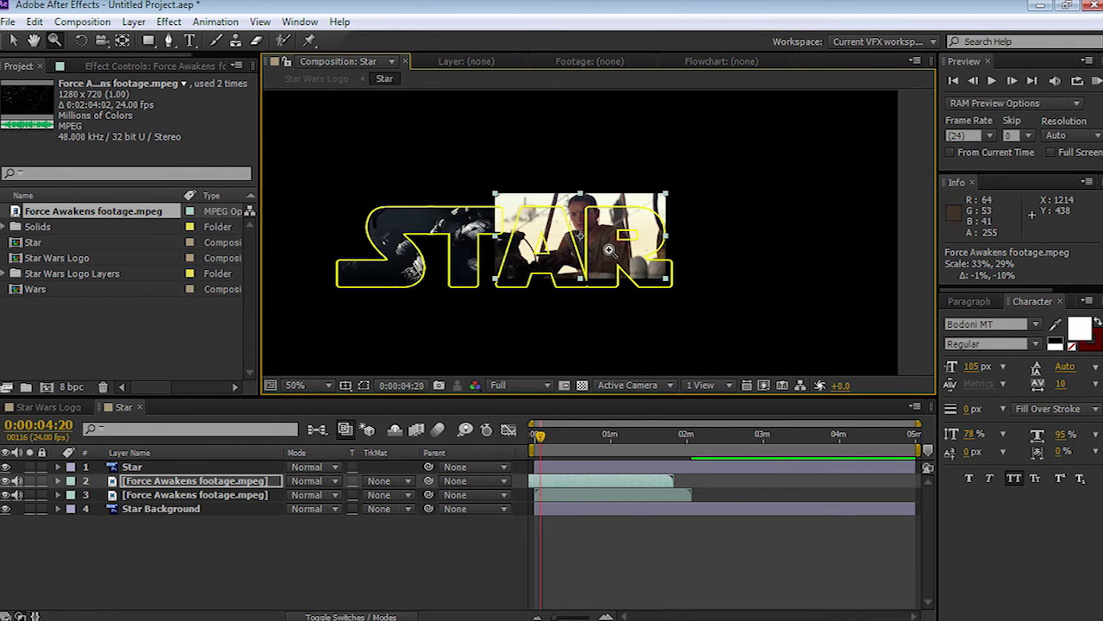
left_click(609, 249)
left_click_drag(609, 249, 653, 269)
key("v")
left_click_drag(417, 338, 407, 344)
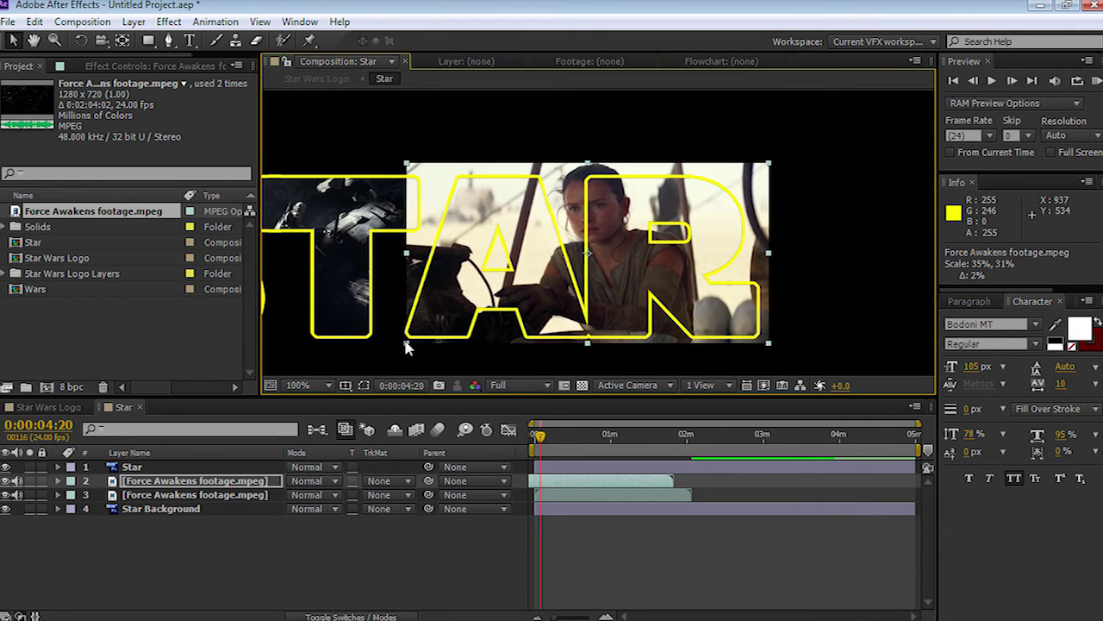
left_click_drag(610, 191, 612, 201)
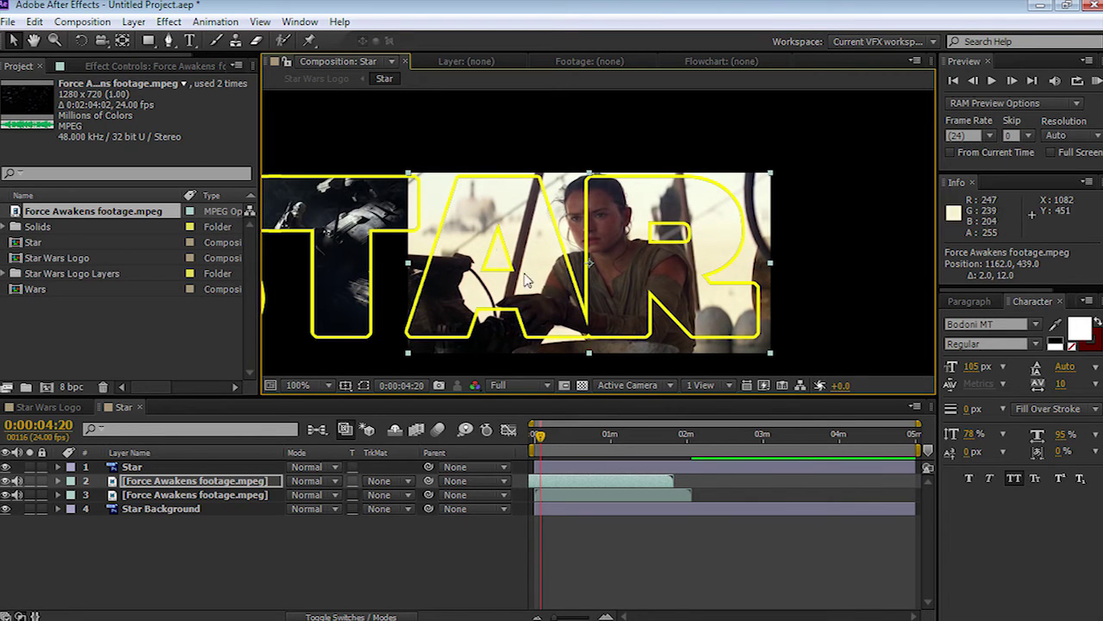
Start a pen mask on the new footage along the A's top, down its right leg, and over the R's top edge
key("z")
left_click(520, 223)
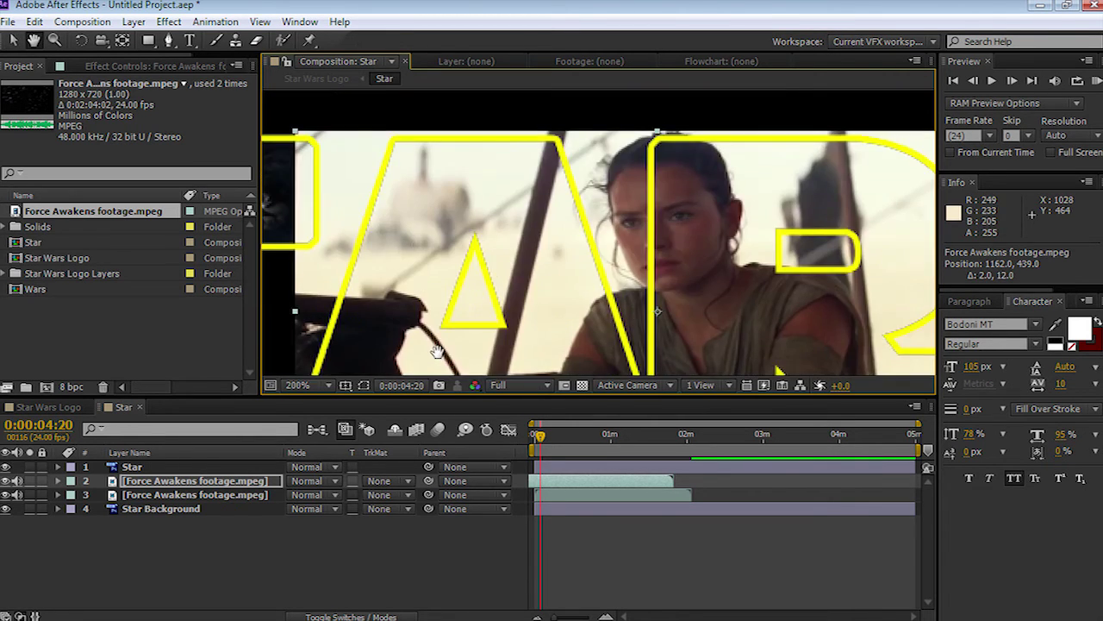
left_click(169, 39)
left_click(392, 138)
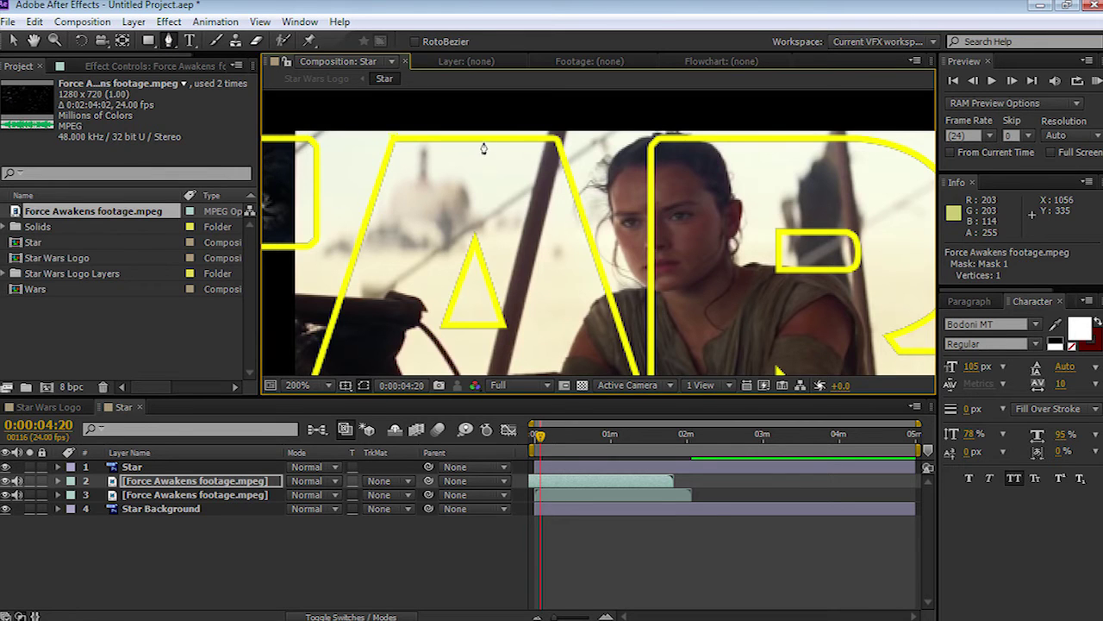
left_click(556, 142)
scroll(593, 266, "down", 2)
scroll(598, 325, "up", 4)
left_click(562, 266)
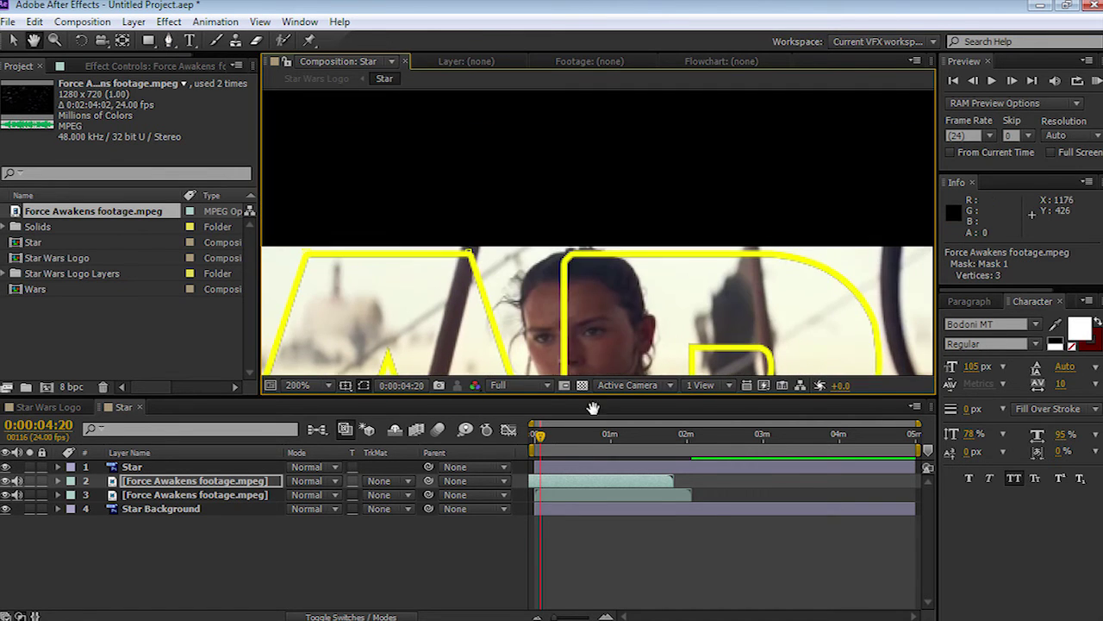
left_click(697, 254)
left_click(774, 257)
left_click(816, 261)
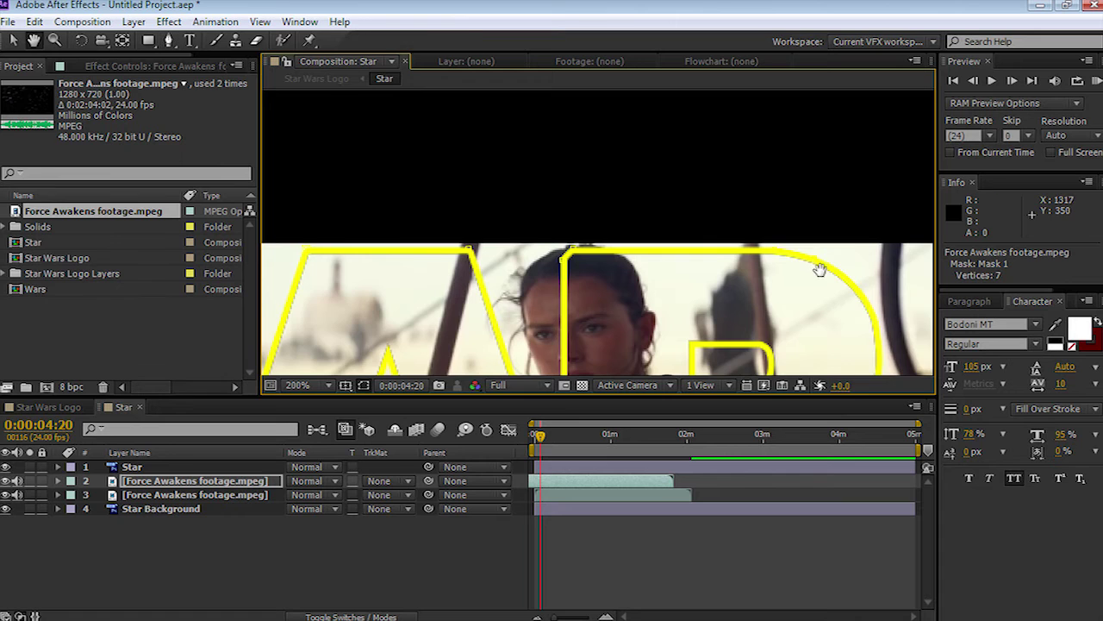
Continue the footage's mask around the R's curved bowl and its outer foot to the base
scroll(817, 256, "down", 2)
scroll(817, 256, "right", 2)
left_click(751, 196)
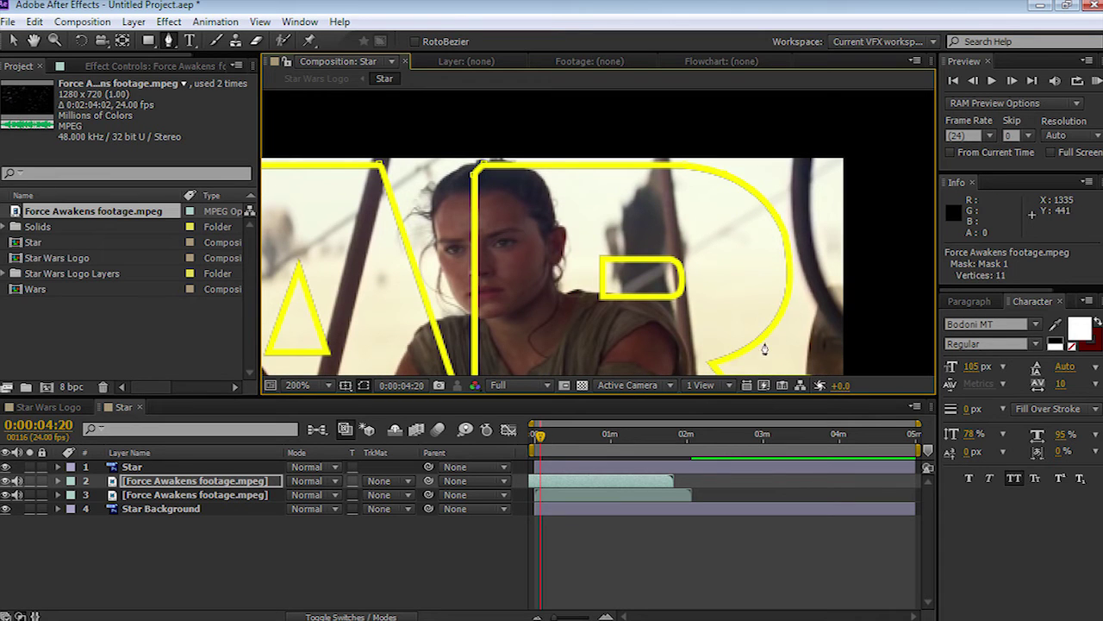
scroll(714, 369, "down", 2)
scroll(714, 369, "right", 2)
left_click(630, 215)
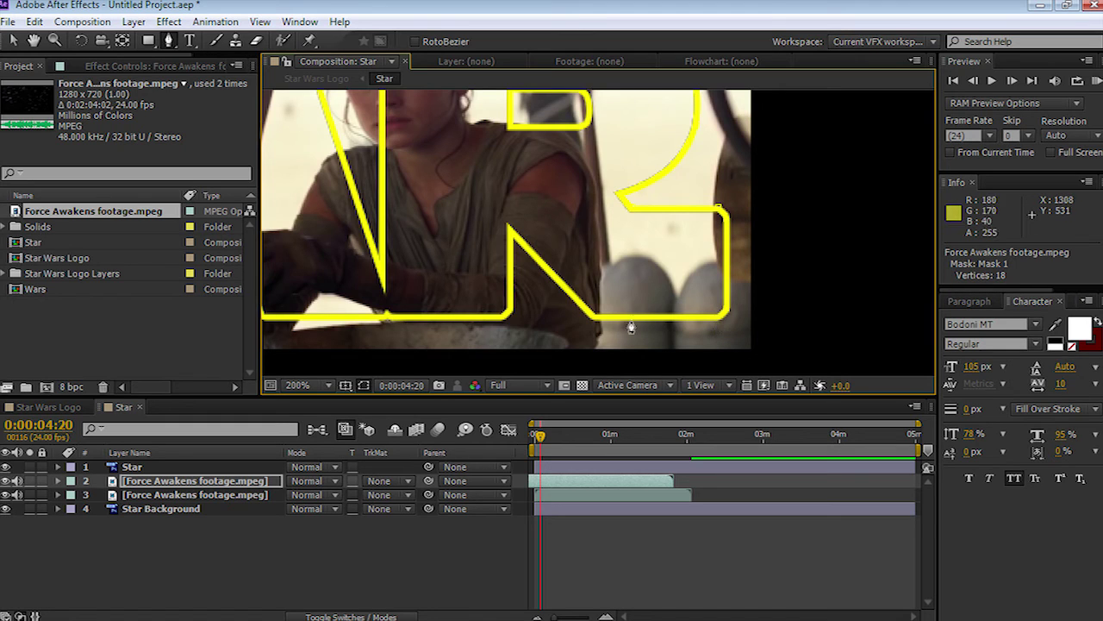
Continue the mask through the notch between the R's legs and along the base to the A
left_click(600, 319)
left_click(525, 255)
left_click(510, 229)
left_click(509, 318)
left_click(383, 317)
scroll(385, 319, "left", 3)
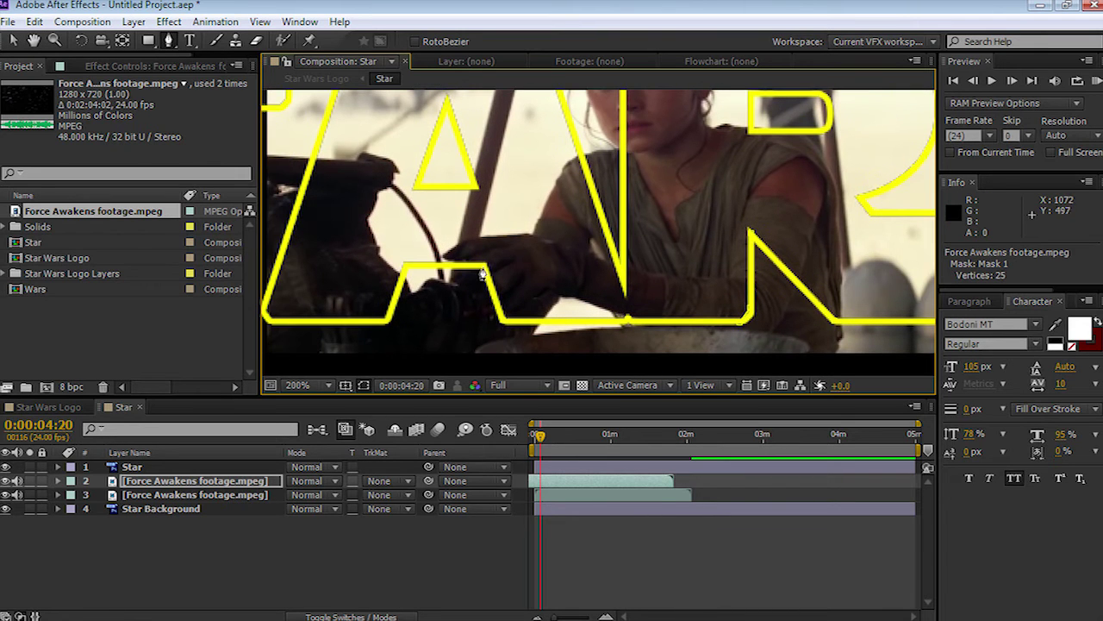
Trace the mask around the A's lower notch and left foot, and close the path at the A's top
left_click(387, 323)
scroll(388, 323, "left", 3)
left_click(508, 347)
left_click(498, 334)
scroll(505, 289, "up", 4)
left_click(684, 225)
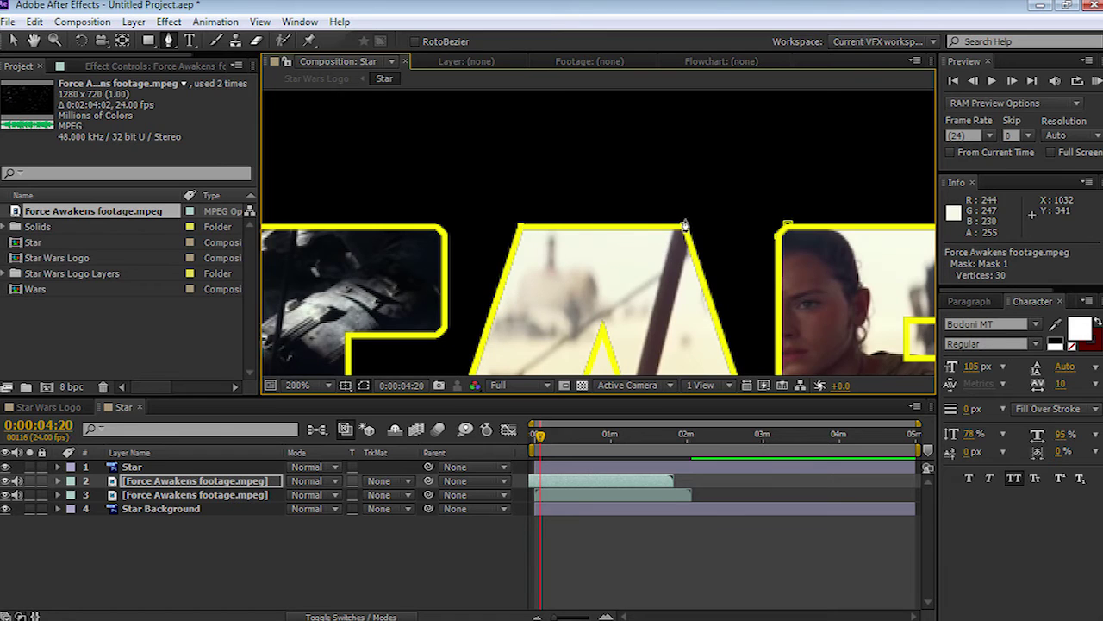
Hide the mask outlines and check the masked footage in the letters at 0:00:07:02
scroll(552, 189, "down", 3)
key("z")
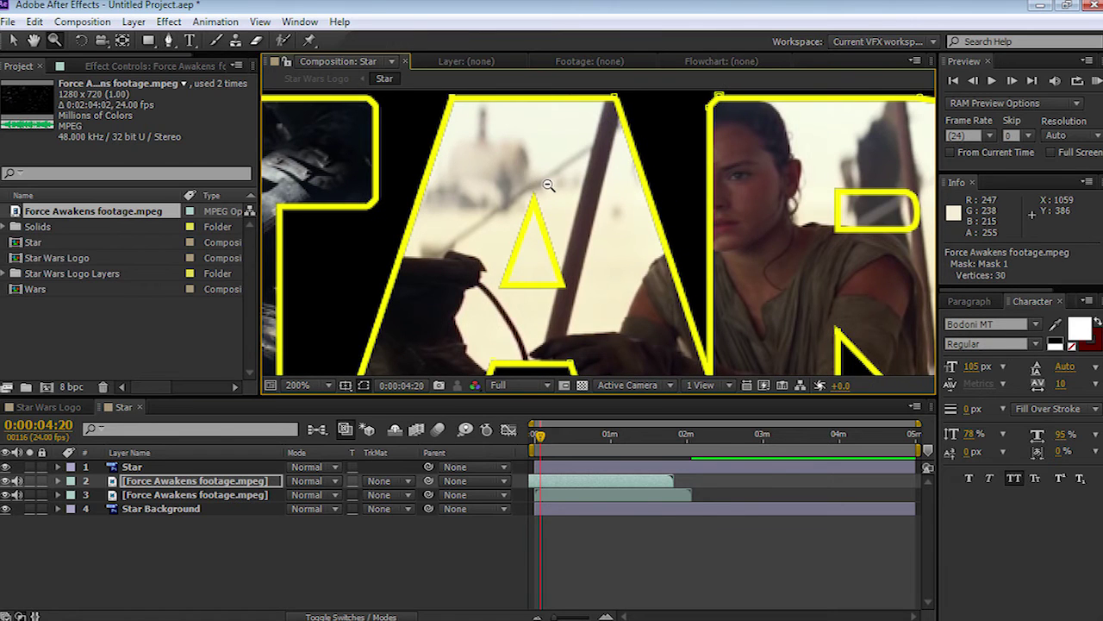
left_click(545, 183, "alt")
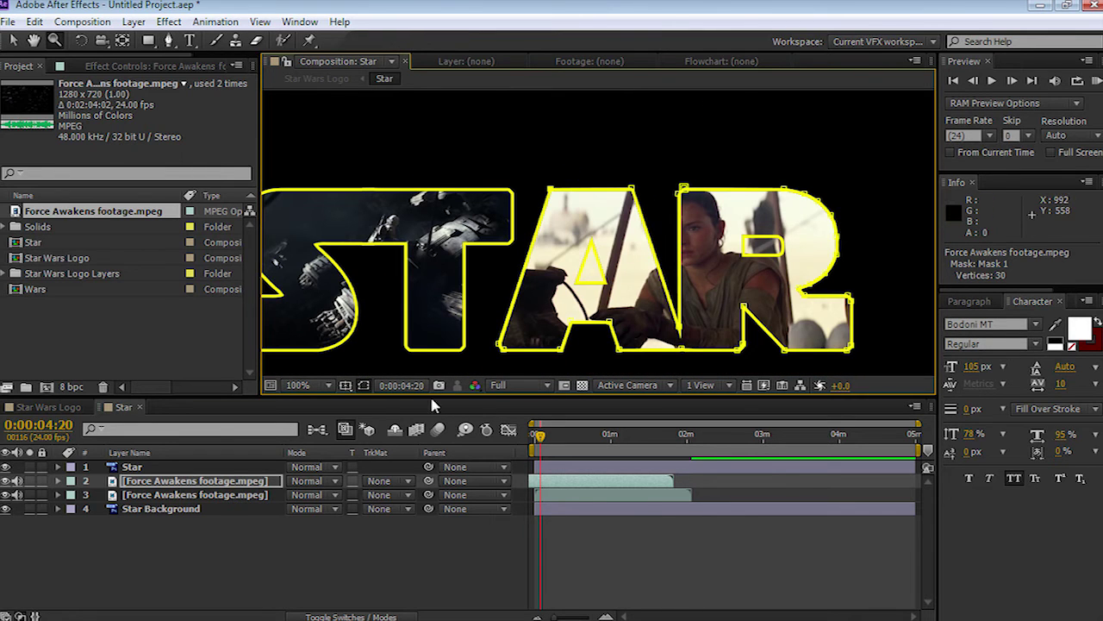
left_click(364, 387)
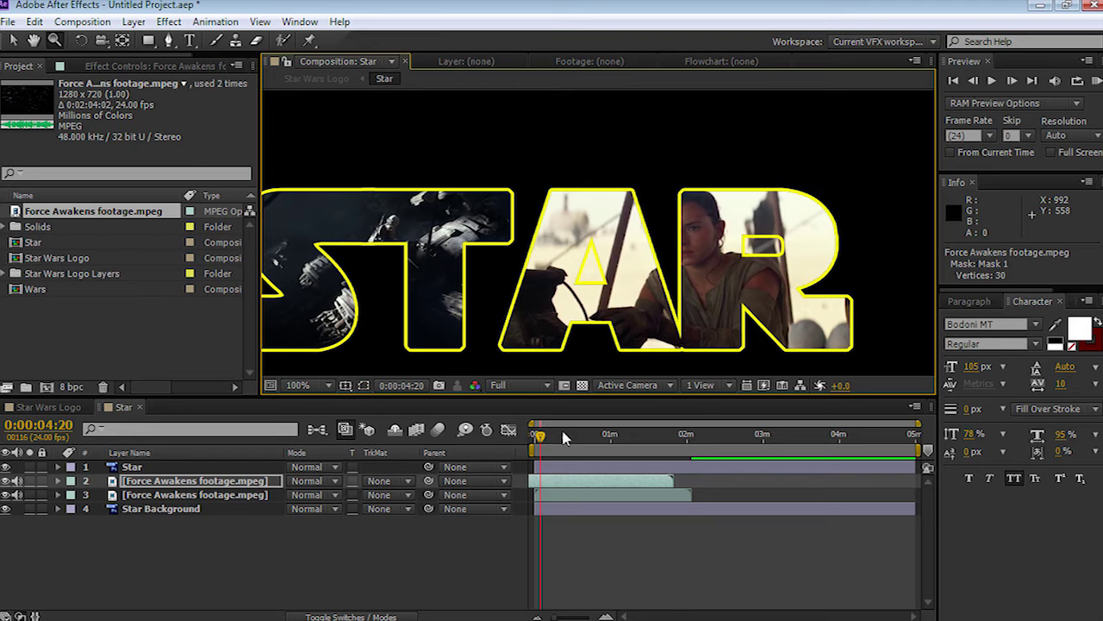
left_click_drag(547, 437, 544, 441)
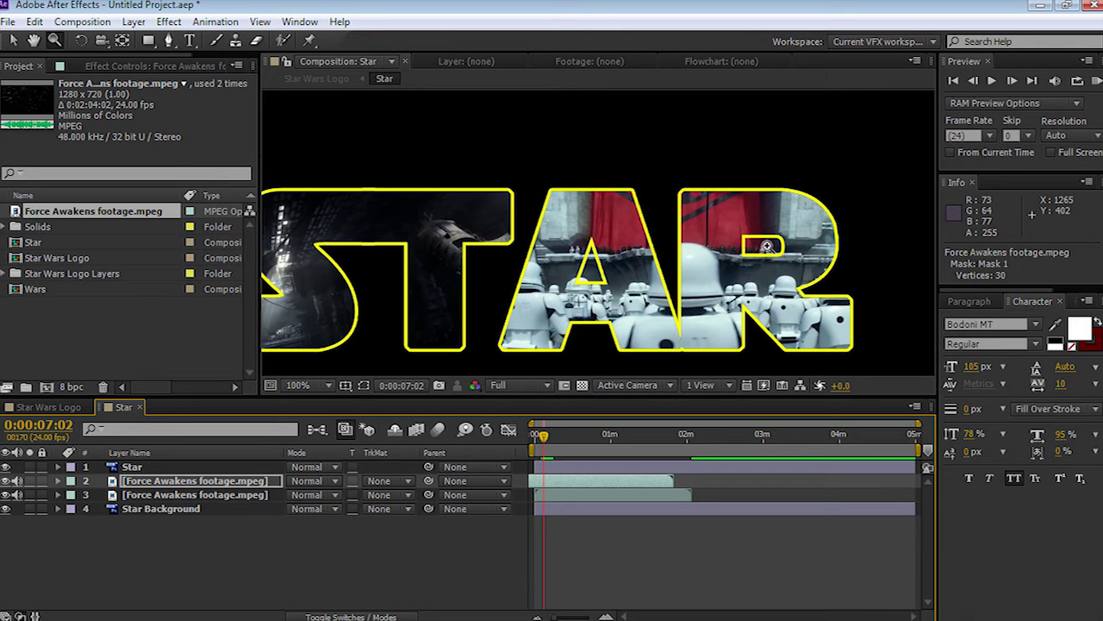
Reveal the upper footage layer's mask properties and change Mask 1's outline color to blue (3C00FF)
left_click(578, 280)
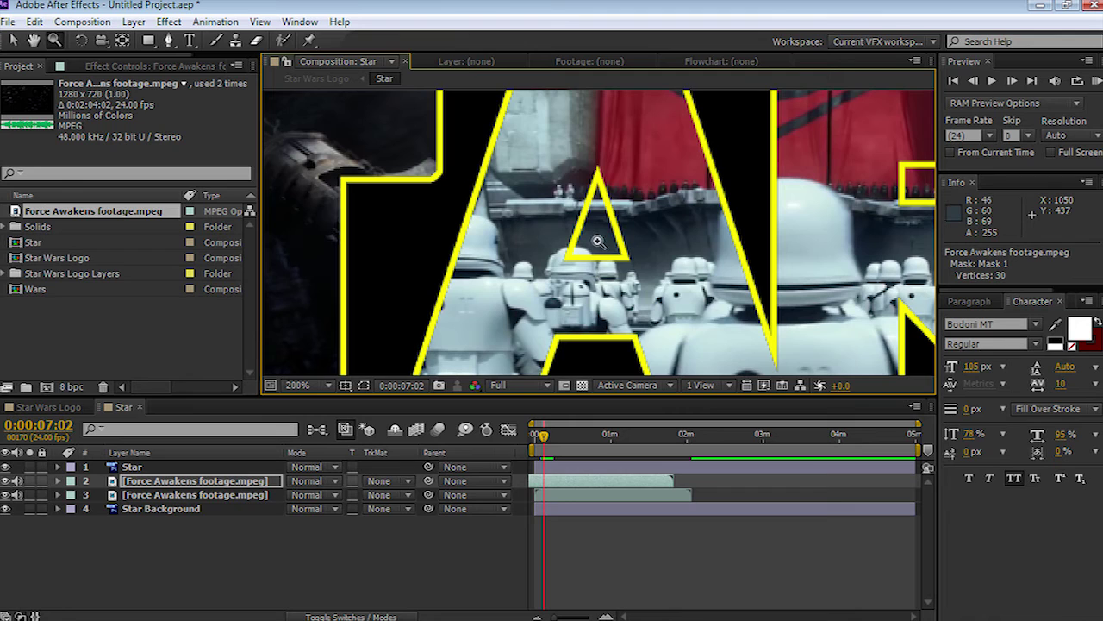
left_click(169, 41)
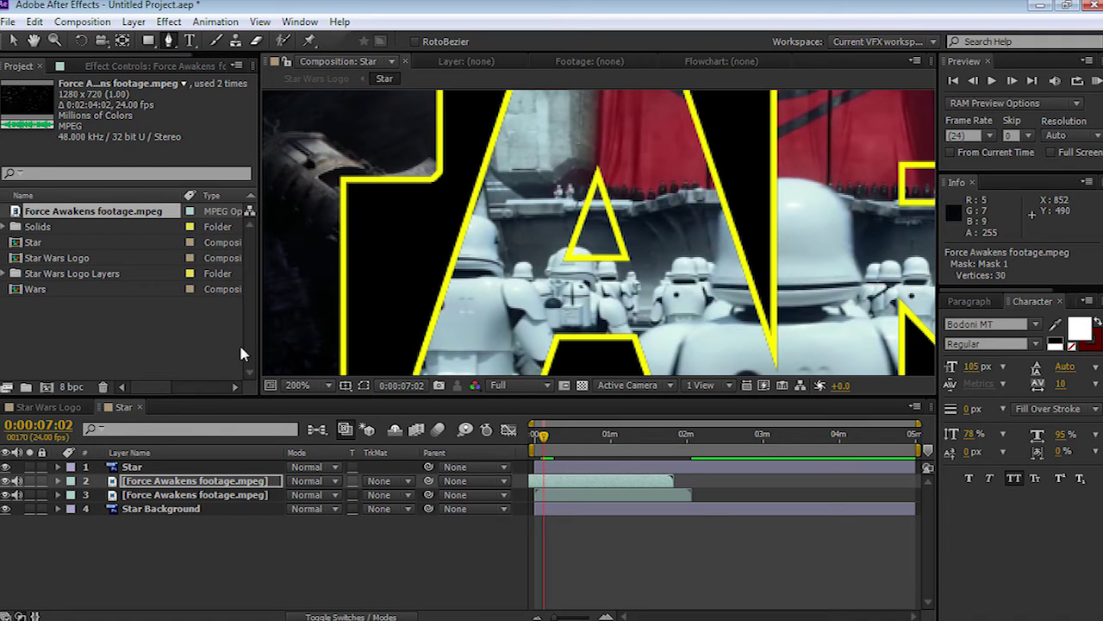
key("m")
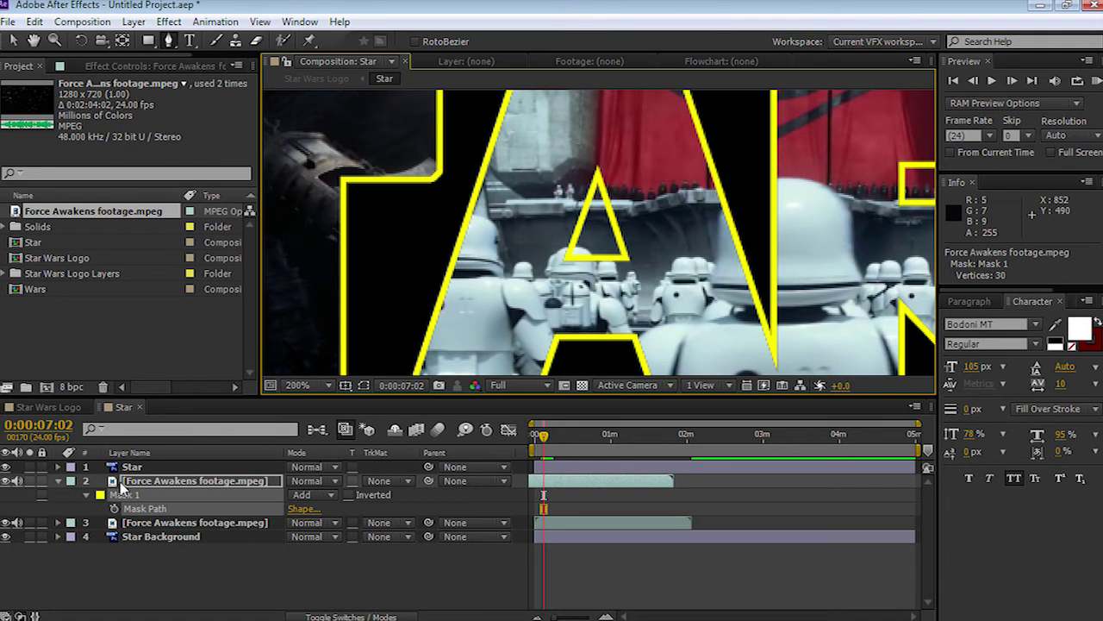
key("m")
key("m")
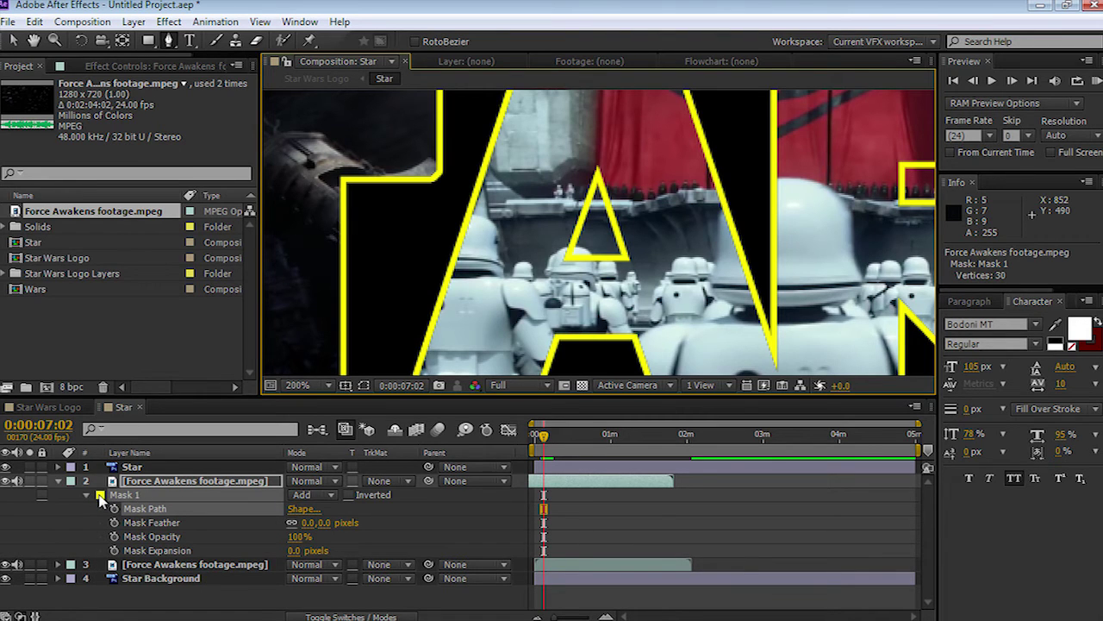
left_click(100, 496)
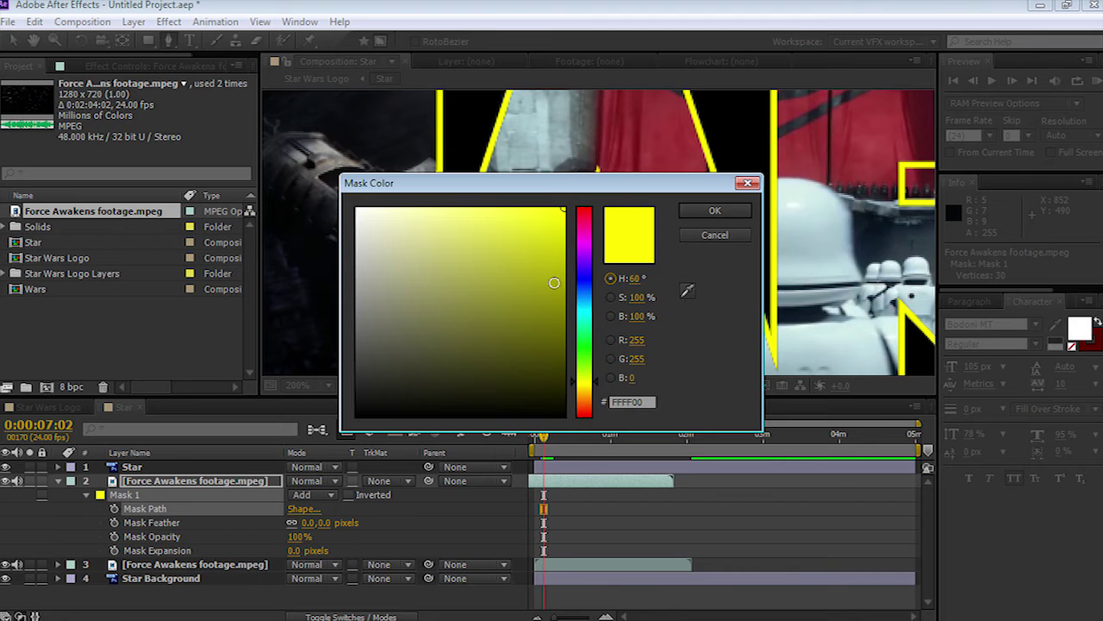
left_click(585, 275)
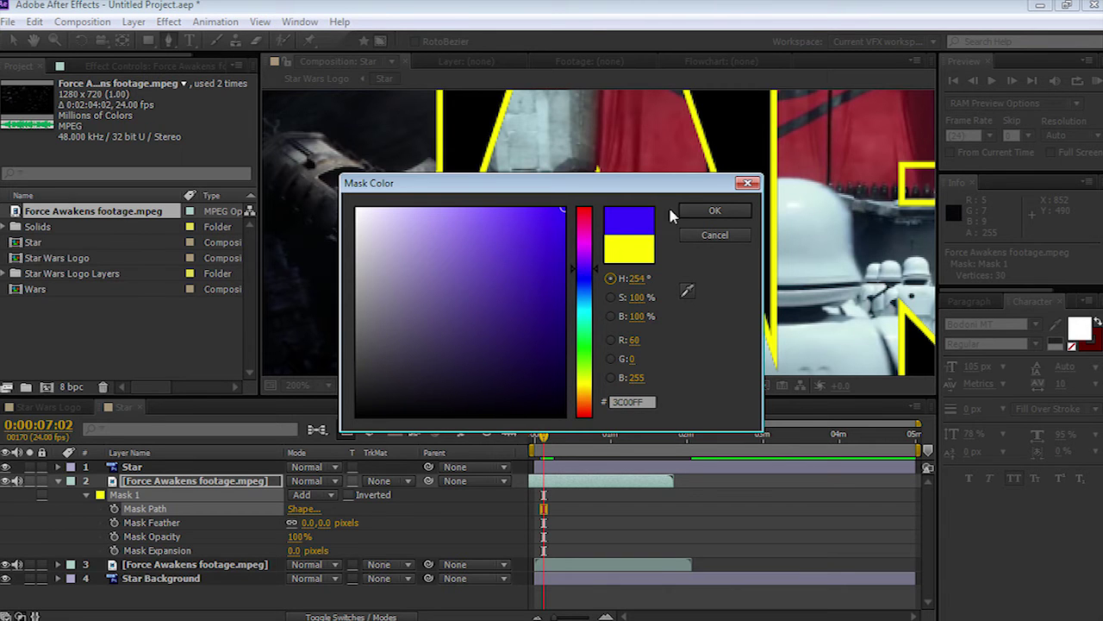
left_click(715, 212)
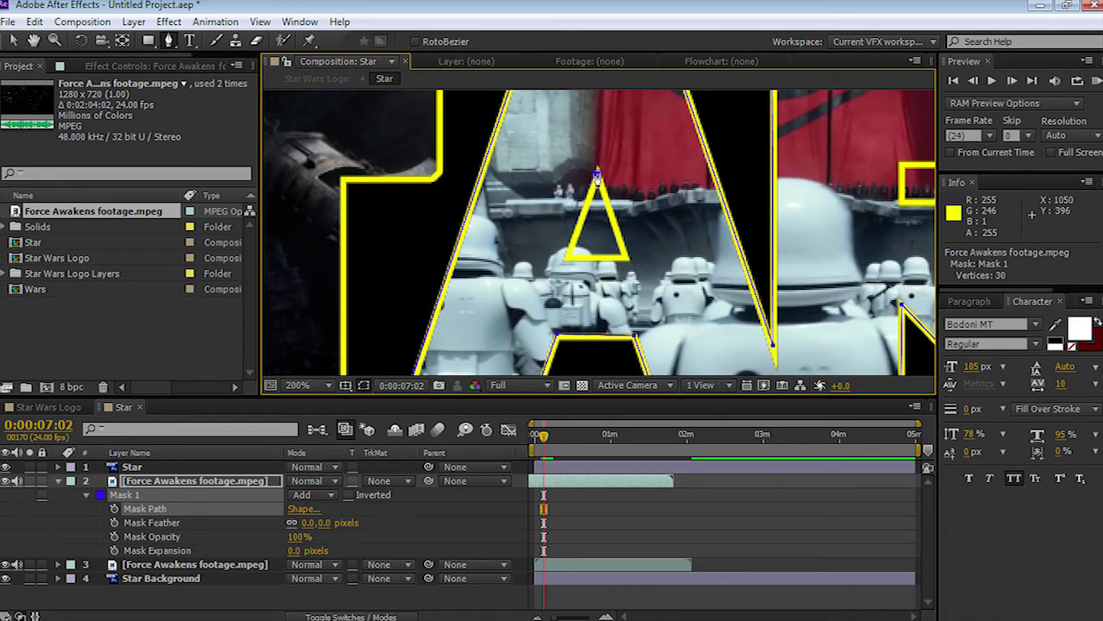
Draw a triangular mask around the A's inner opening and set its mode to Subtract
left_click(596, 176)
left_click(626, 259)
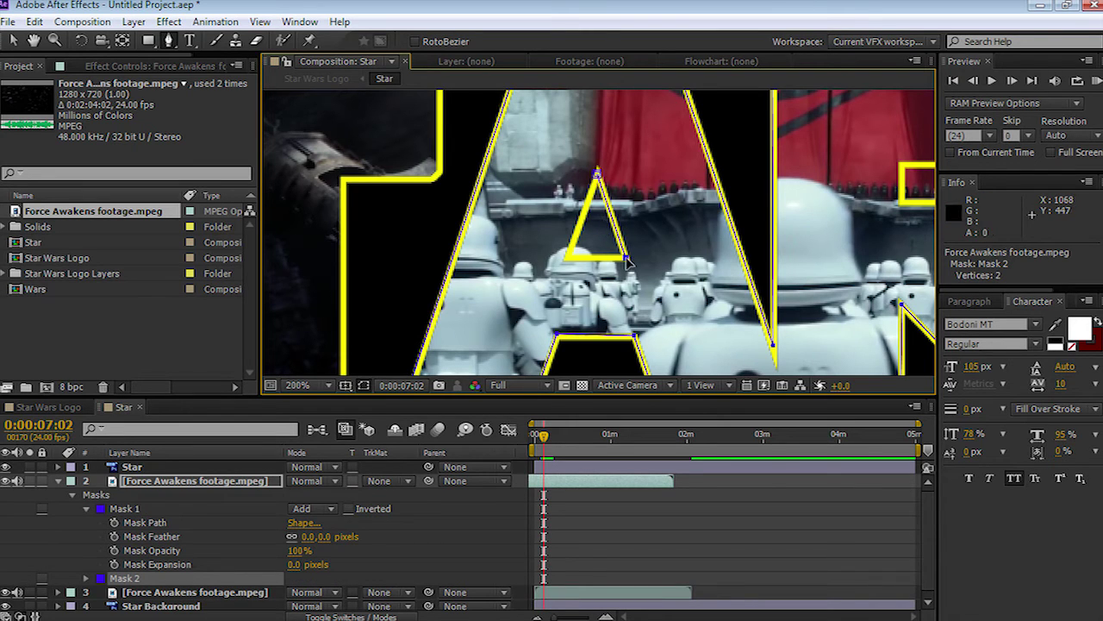
left_click(566, 256)
left_click(597, 177)
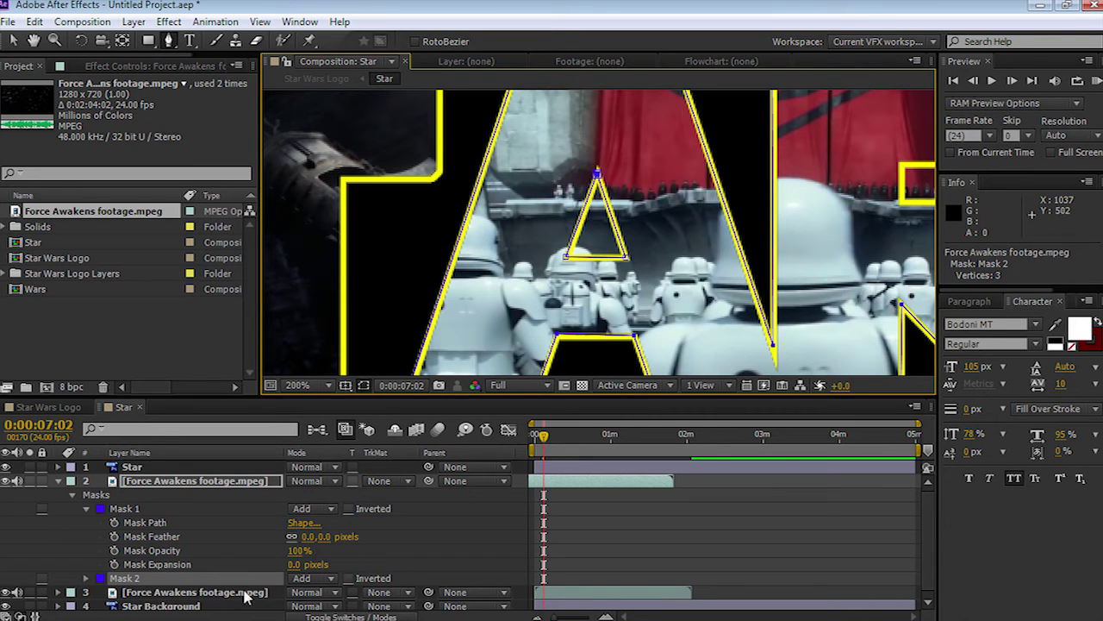
left_click(330, 579)
left_click(333, 489)
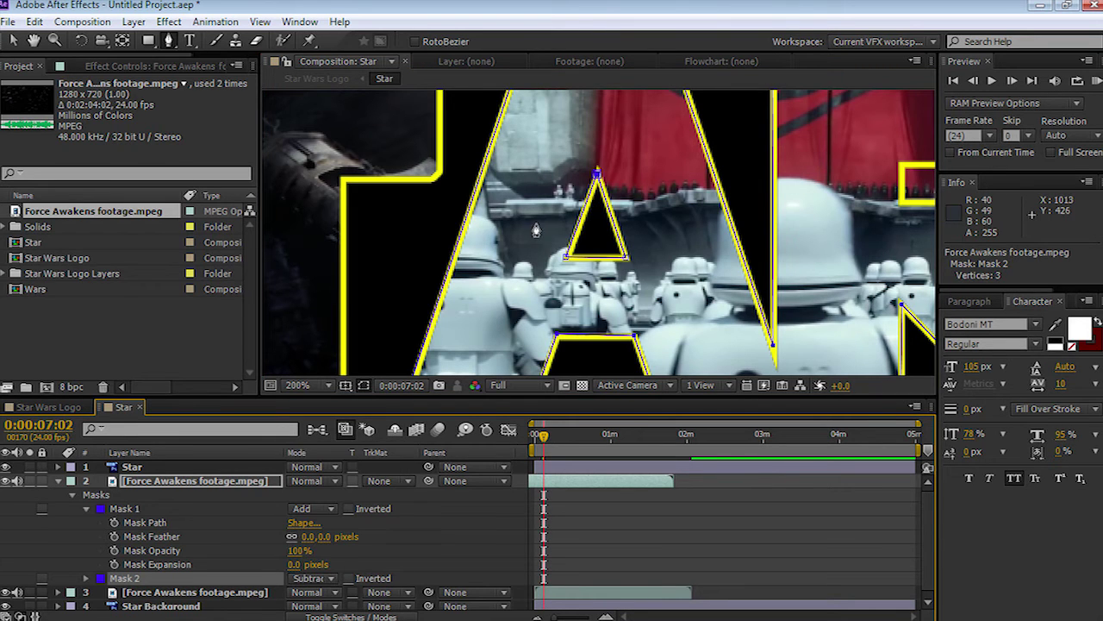
Draw a mask around the R's inner opening on the upper footage layer and set its mode to Subtract
left_click_drag(894, 179, 635, 168)
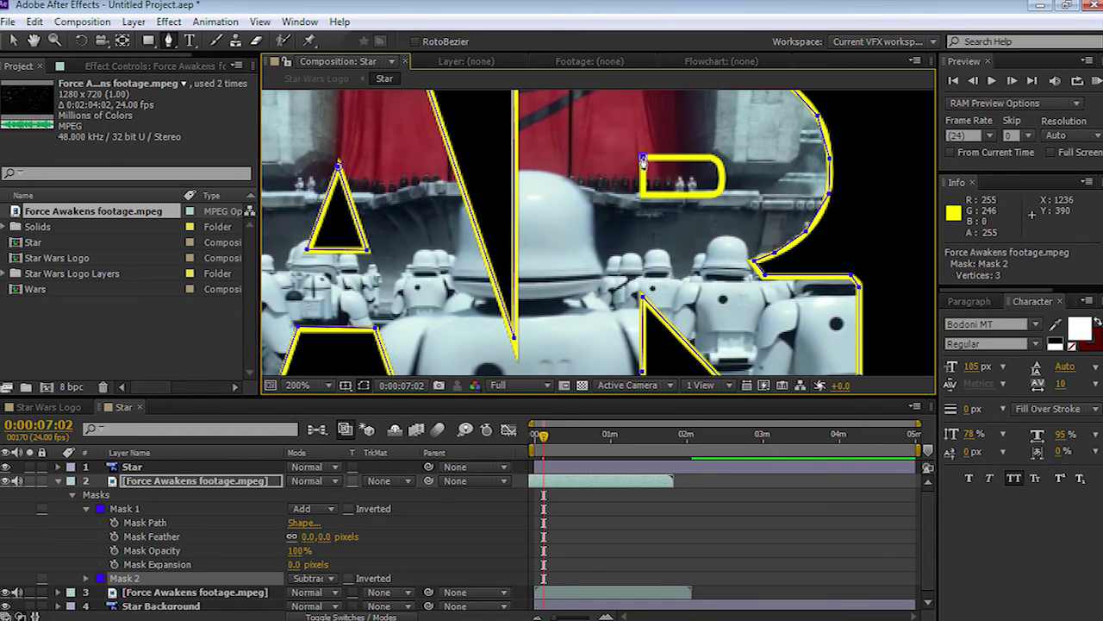
left_click(642, 160)
left_click(641, 195)
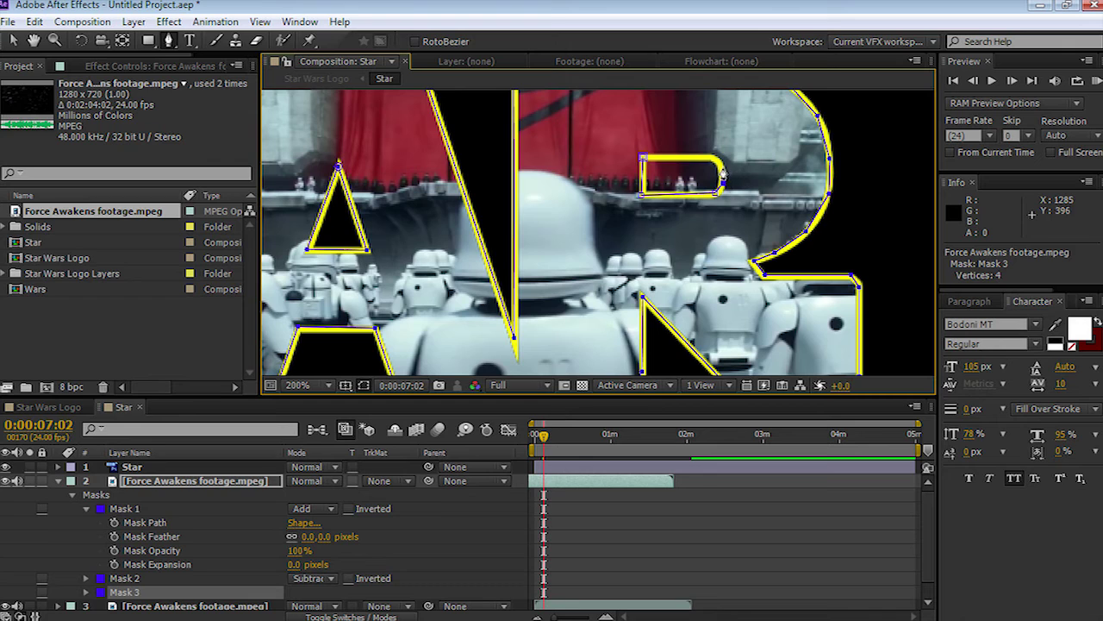
left_click(643, 162)
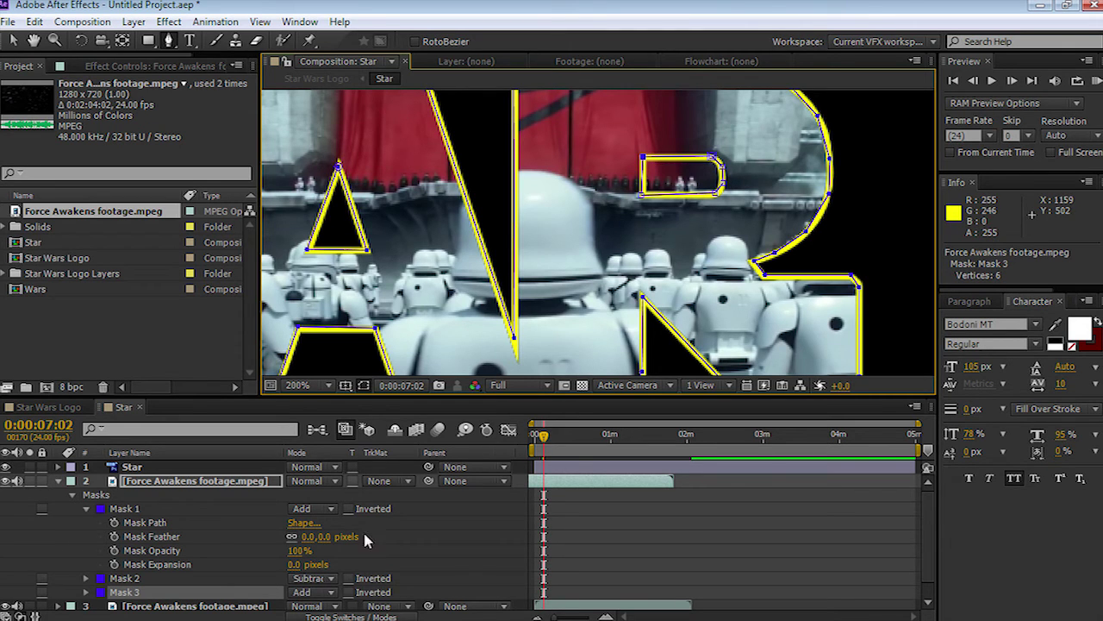
left_click(331, 594)
left_click(335, 502)
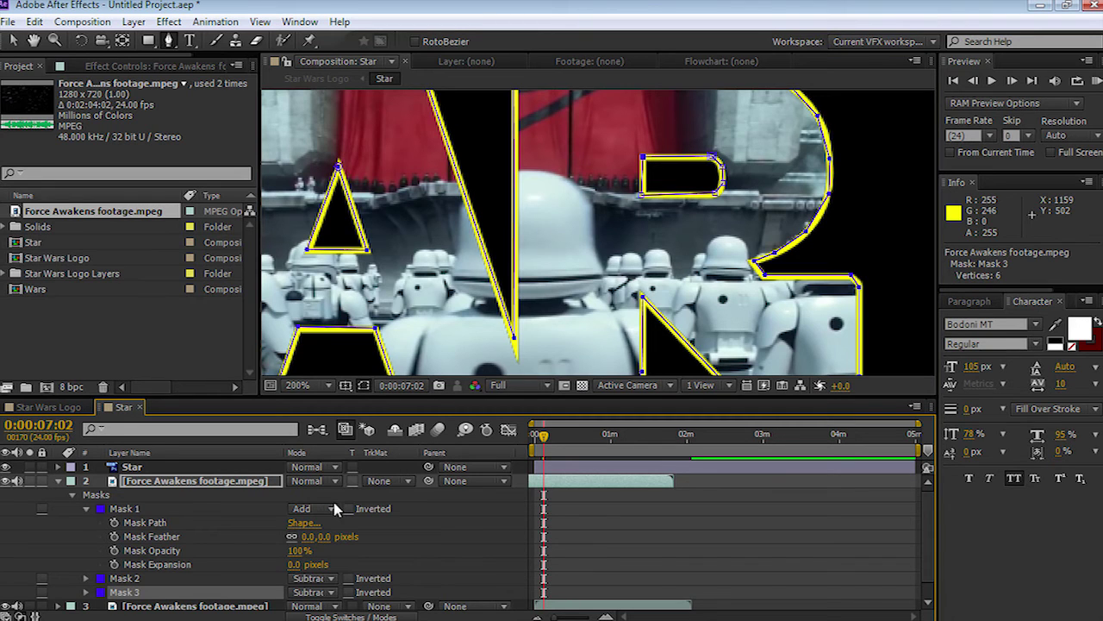
Return to the Star Wars Logo composition and scrub from the start to check the footage inside the STAR letters
key("z")
scroll(576, 267, "down", 4)
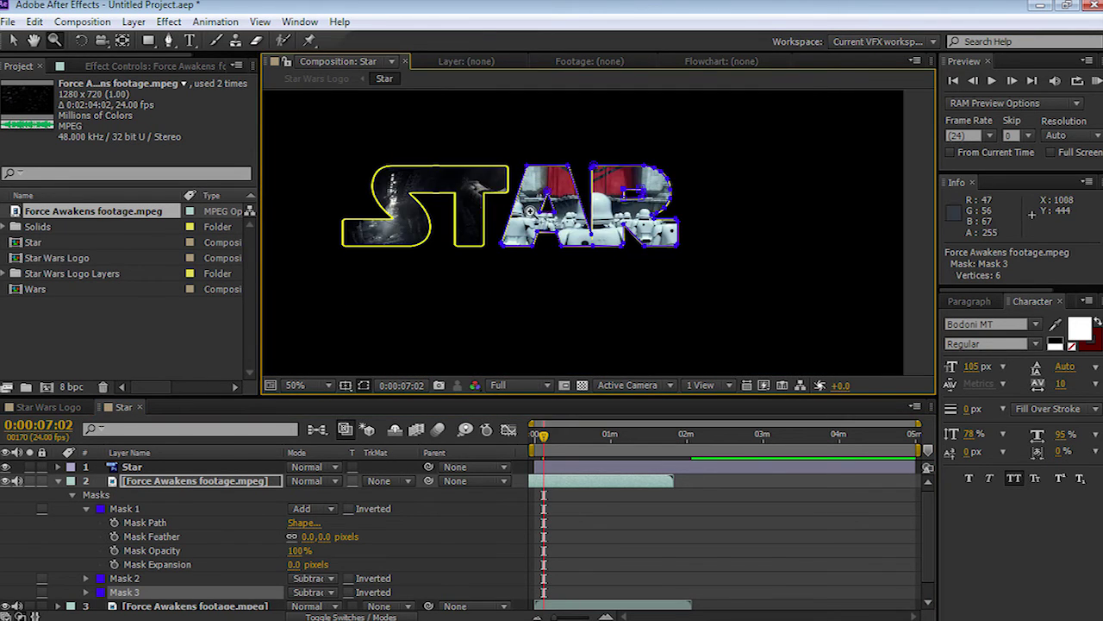
left_click(47, 406)
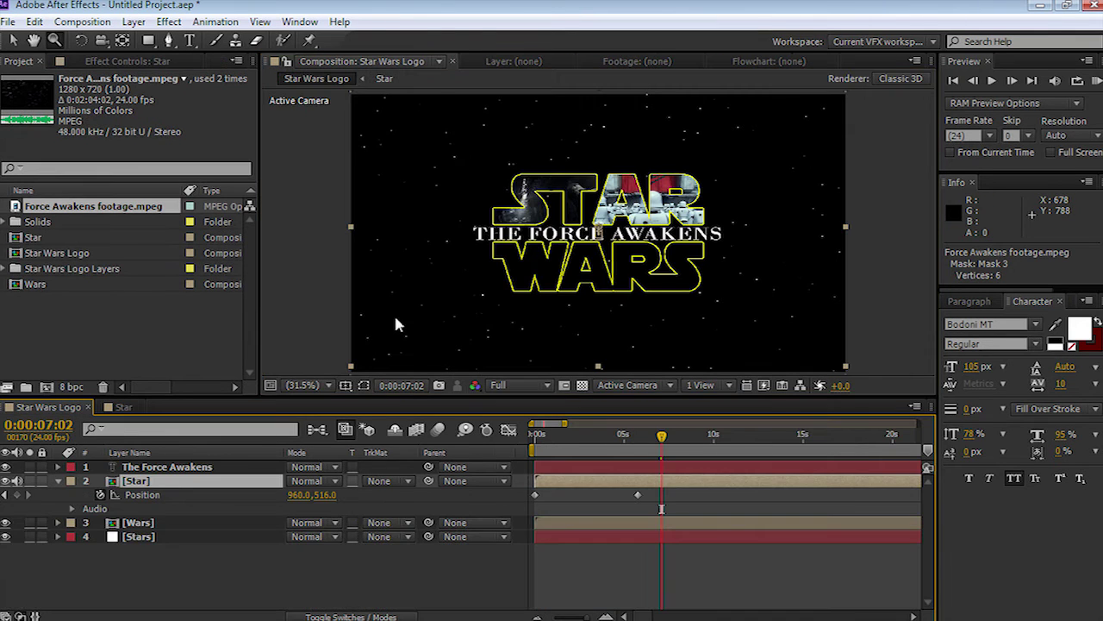
left_click_drag(664, 439, 532, 461)
left_click_drag(543, 461, 593, 457)
Open the Wars composition, add Force Awakens footage.mpeg between its two layers, and shrink and position it over W and A at about 782, 664
double_click(138, 522)
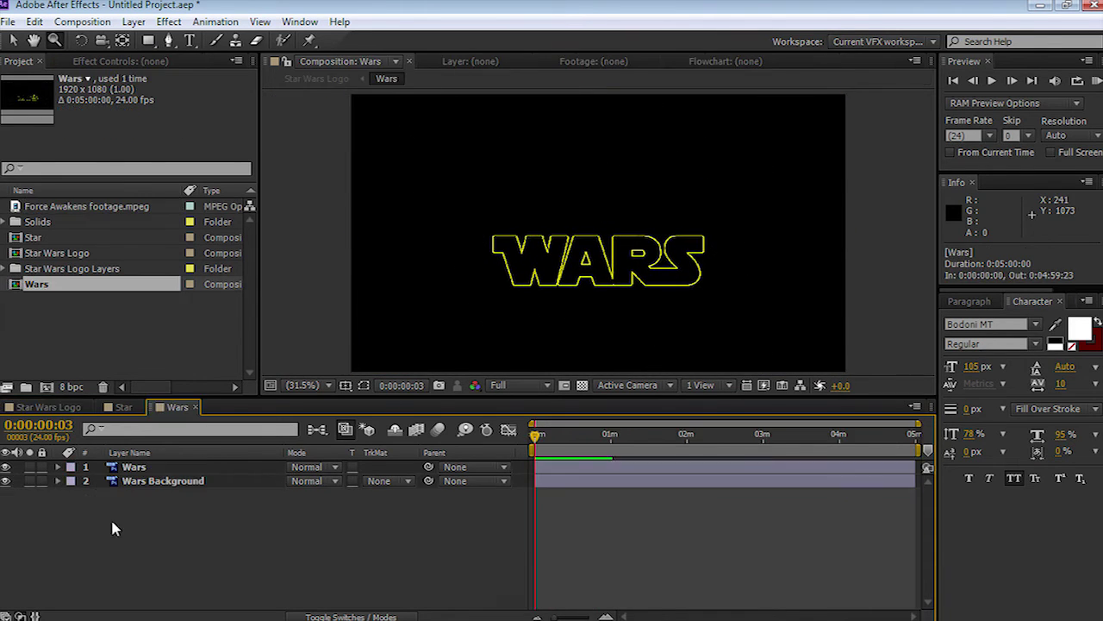
left_click_drag(93, 206, 172, 482)
left_click_drag(846, 371, 622, 261)
left_click_drag(595, 219, 582, 223)
left_click_drag(552, 259, 493, 297)
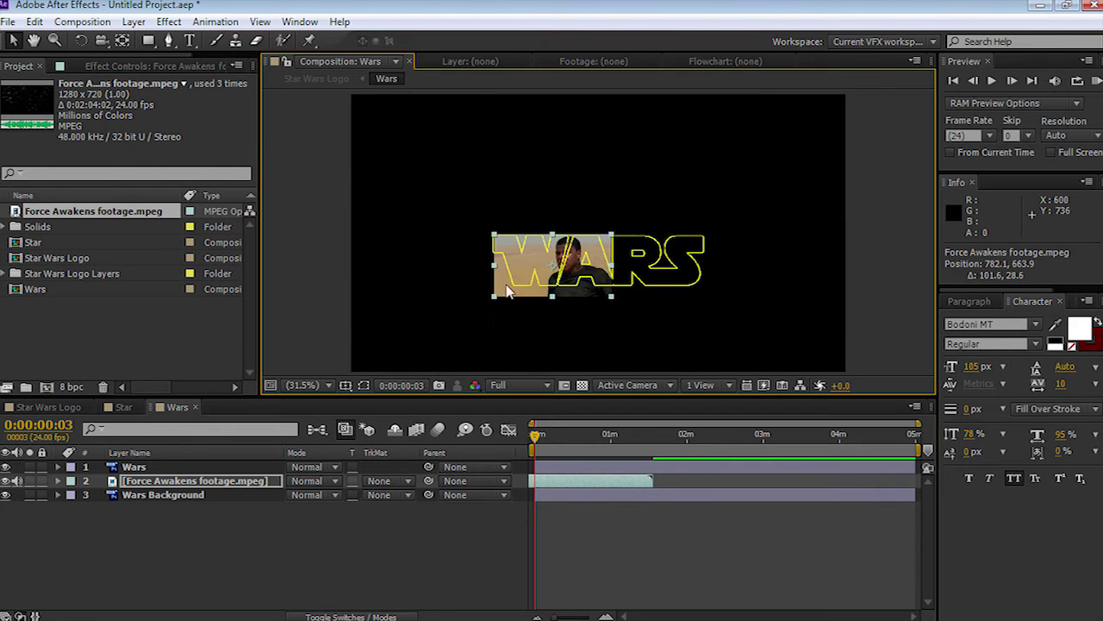
Start a Pen mask on the Wars footage layer, tracing the upper outline of the W and A
key("slash")
left_click(169, 42)
scroll(364, 136, "up", 1)
left_click(365, 136)
left_click(493, 134)
left_click(562, 235)
left_click(643, 136)
left_click(694, 242)
left_click(830, 145)
left_click(763, 256)
Trace the mask around the A's feet and lower notch and the W's remaining outline, and close the path
left_click_drag(769, 254, 483, 324)
left_click(828, 303)
left_click(827, 332)
left_click(709, 334)
left_click(689, 281)
left_click(616, 281)
left_click(596, 335)
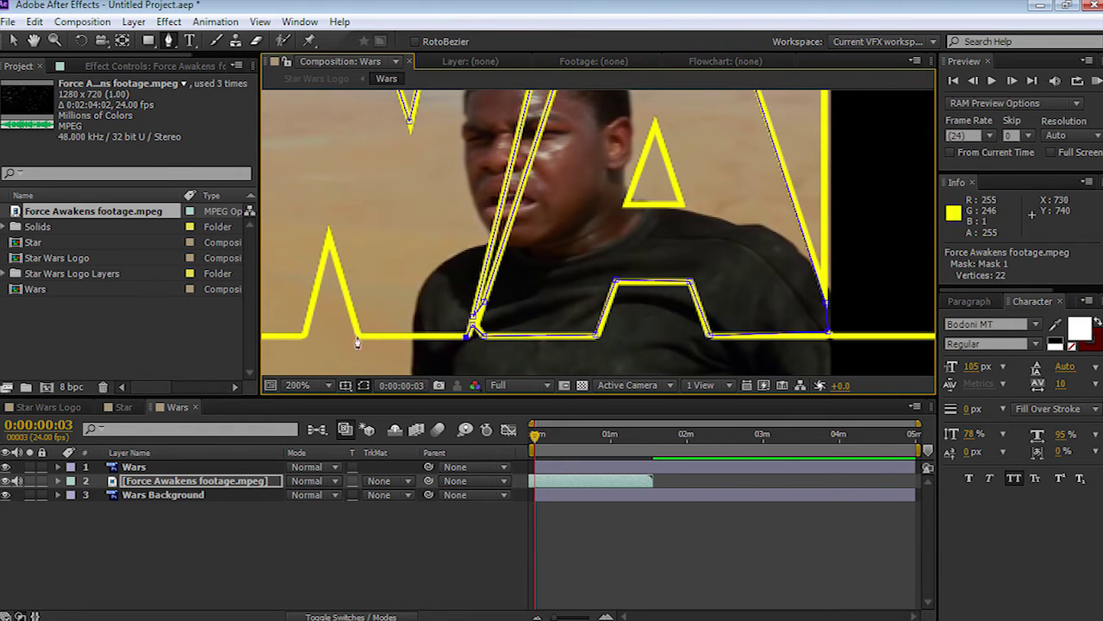
left_click(484, 327)
left_click(415, 107)
left_click(367, 111)
Draw a triangular mask around the A's inner opening in WARS and set its mode to Subtract
key("slash")
scroll(603, 215, "up", 1)
left_click(591, 183)
left_click(624, 276)
left_click(557, 276)
left_click(592, 182)
left_click(319, 523)
left_click(320, 434)
Add another copy of Force Awakens footage.mpeg above the first, and shrink and position it over R and S at about 1216, 636
scroll(733, 216, "down", 1)
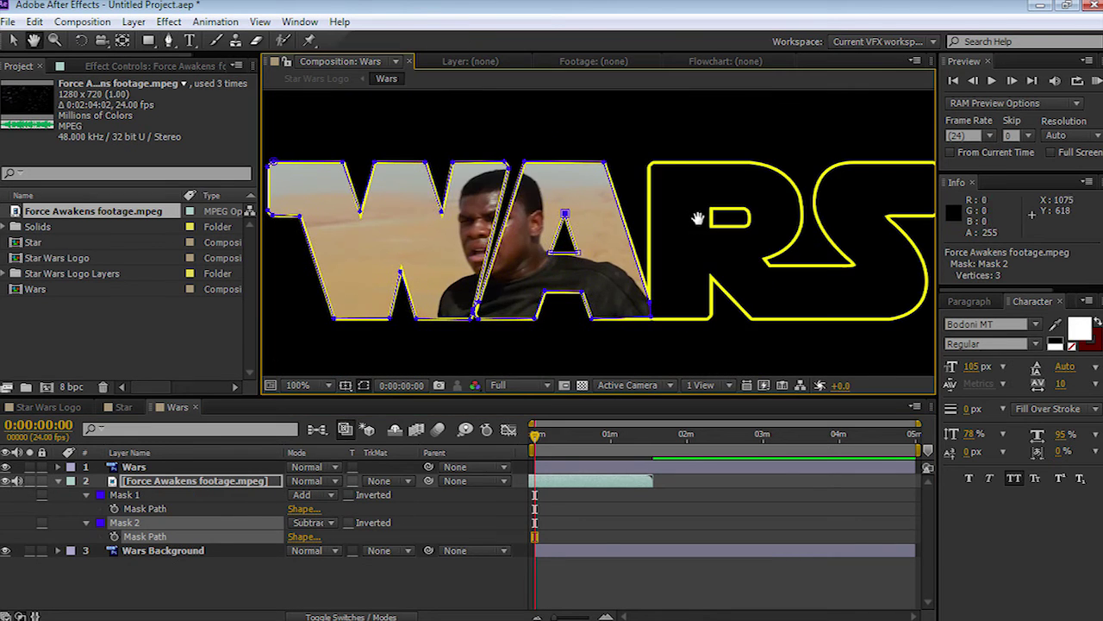
scroll(734, 215, "down", 3)
key("ctrl+slash")
left_click_drag(812, 120, 601, 326)
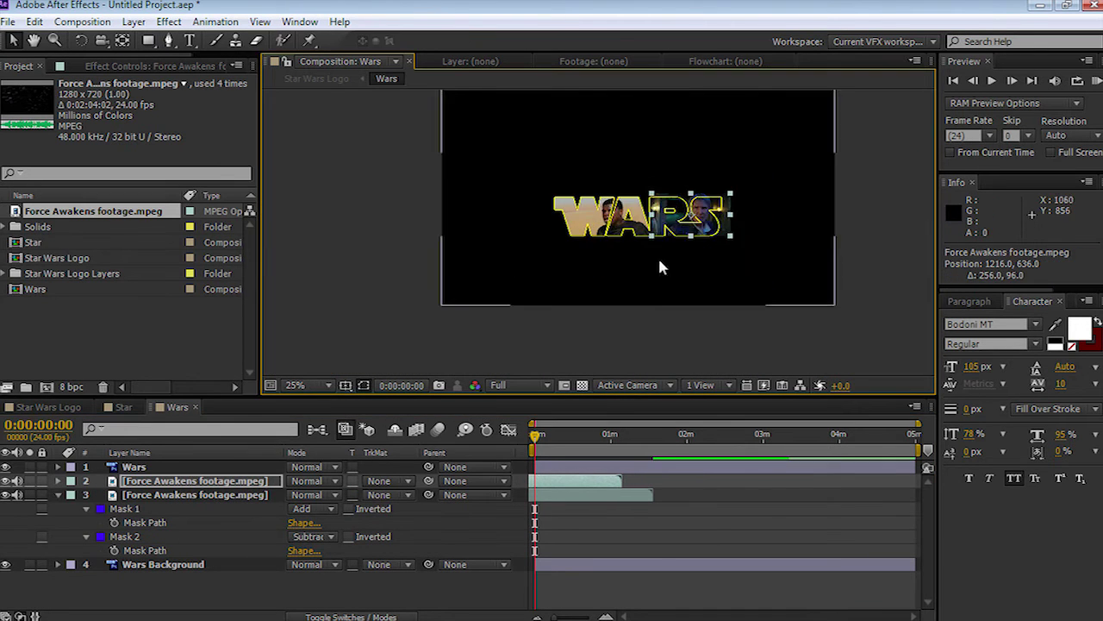
Start a Pen mask on the new footage layer, tracing the R's top and bowl and the S's inner upper curve
scroll(602, 325, "up", 6)
left_click(170, 42)
left_click(371, 136)
left_click(578, 128)
left_click(626, 144)
left_click(640, 306)
left_click(603, 322)
left_click(614, 335)
left_click(783, 334)
left_click(744, 295)
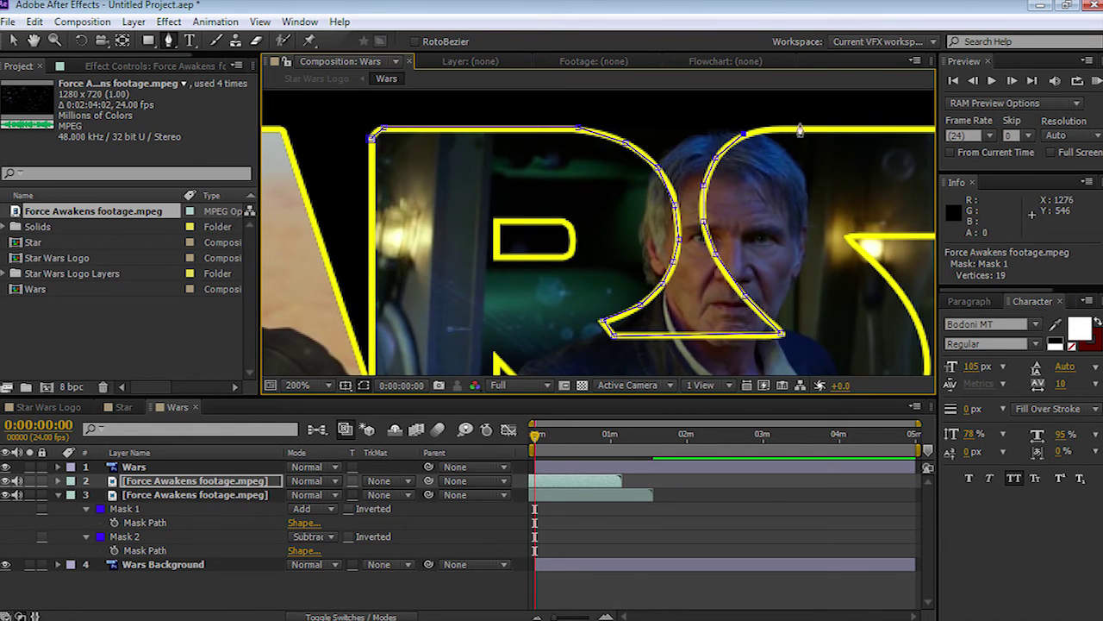
Trace the mask around the rest of the S and the R's legs, and close the path at the R's upper corner
scroll(744, 142, "right", 5)
left_click(648, 272)
left_click(699, 349)
scroll(699, 349, "down", 3)
left_click(630, 306)
scroll(630, 305, "left", 5)
left_click(587, 323)
left_click(509, 317)
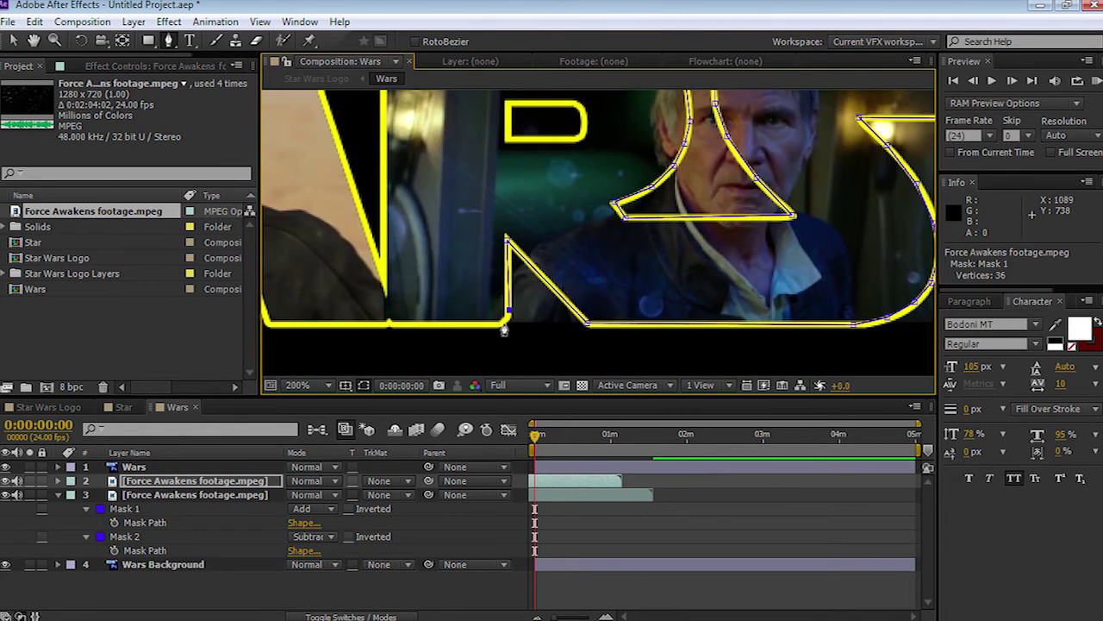
scroll(509, 318, "up", 5)
left_click(397, 140)
Draw a mask around the R's inner opening in WARS and set its mode to Subtract
left_click(520, 231)
left_click(520, 267)
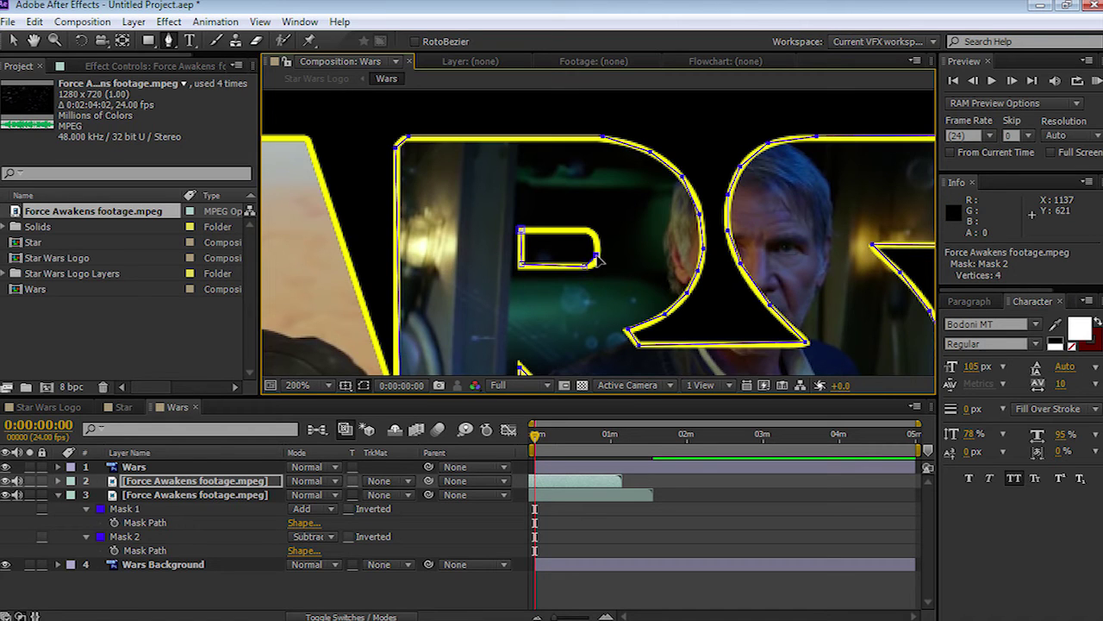
left_click(551, 232)
left_click(521, 232)
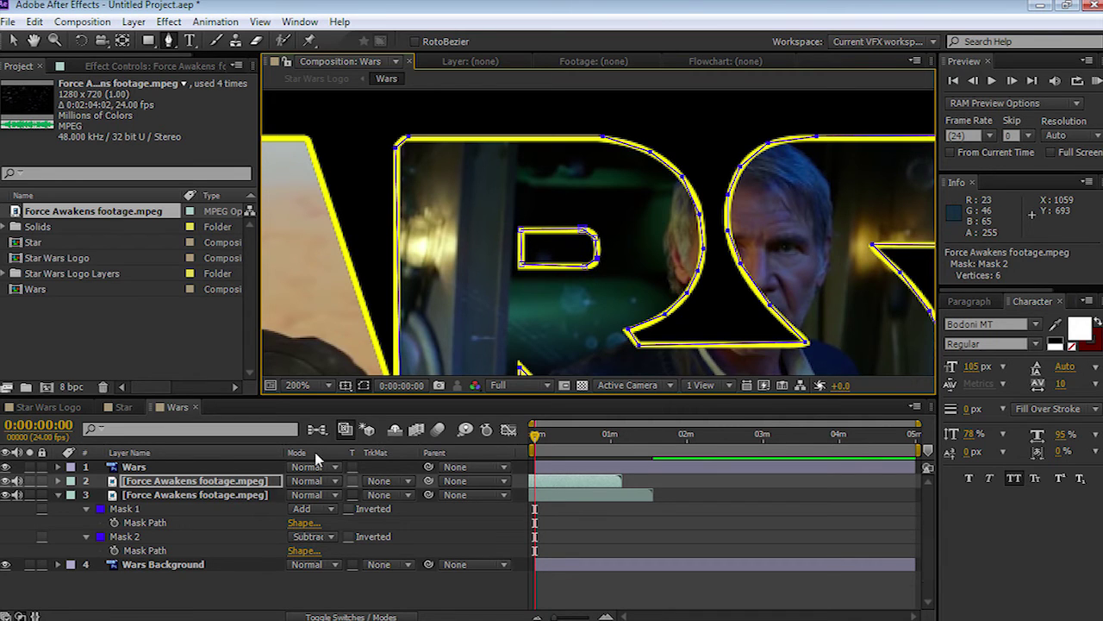
key("m")
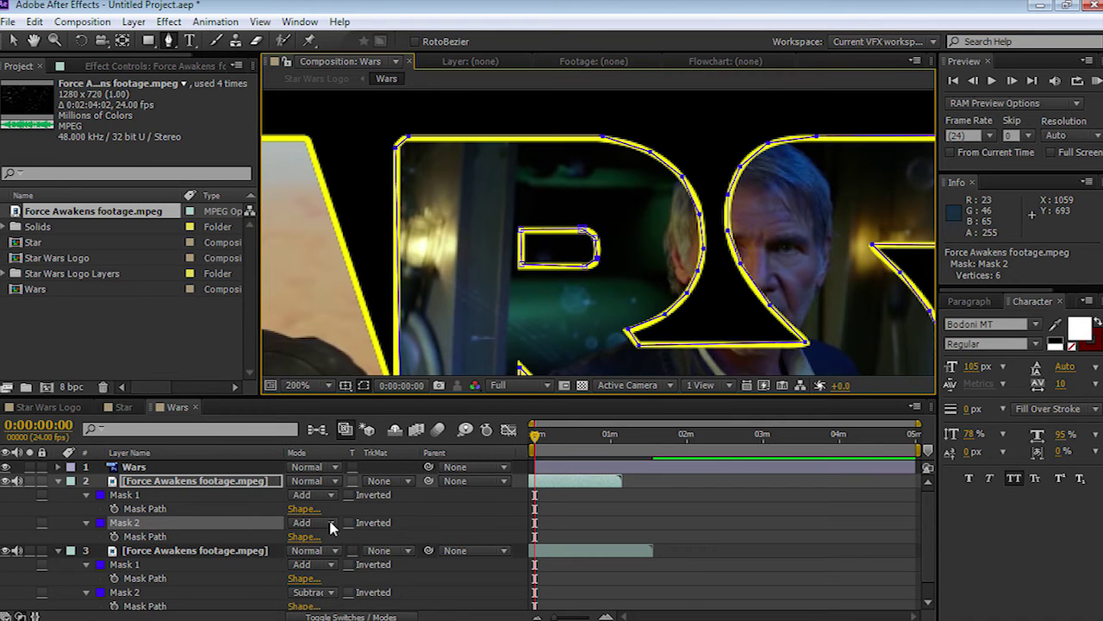
left_click(332, 523)
left_click(337, 434)
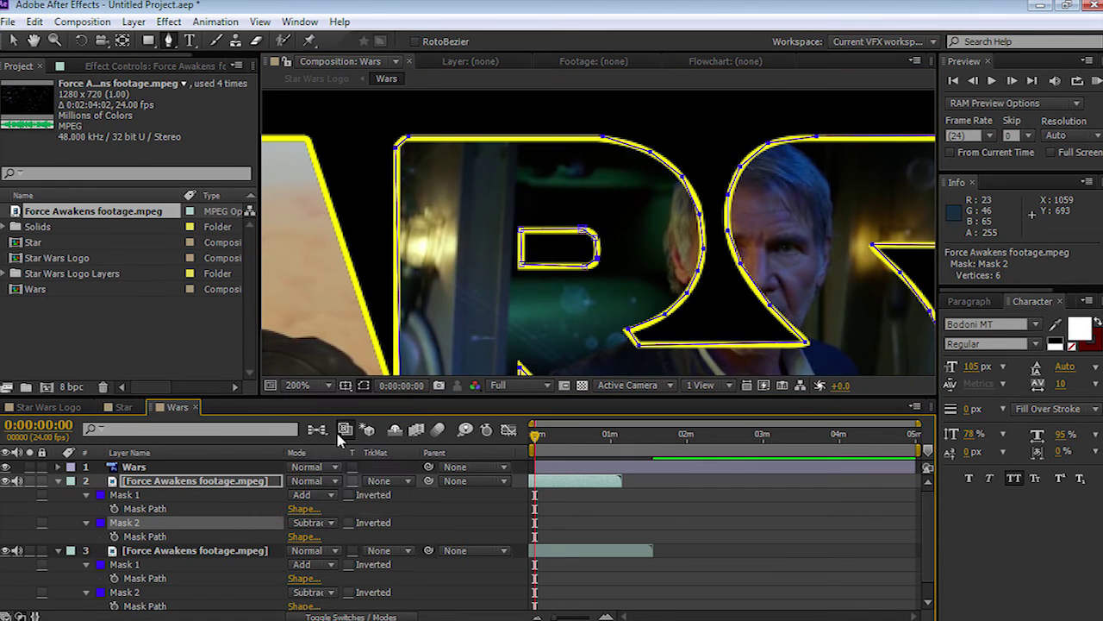
Hide the mask outlines and scrub the Wars composition to check the masked footage, stopping at 0:00:06:11
key("z")
left_click(568, 243, "alt")
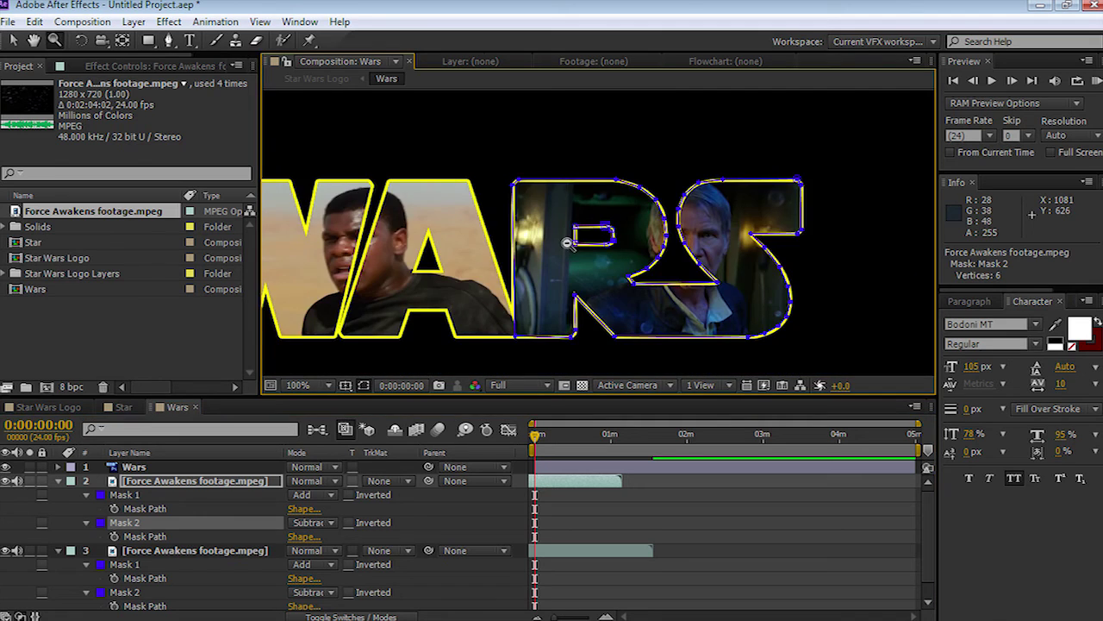
left_click(568, 244, "alt")
left_click_drag(534, 440, 556, 441)
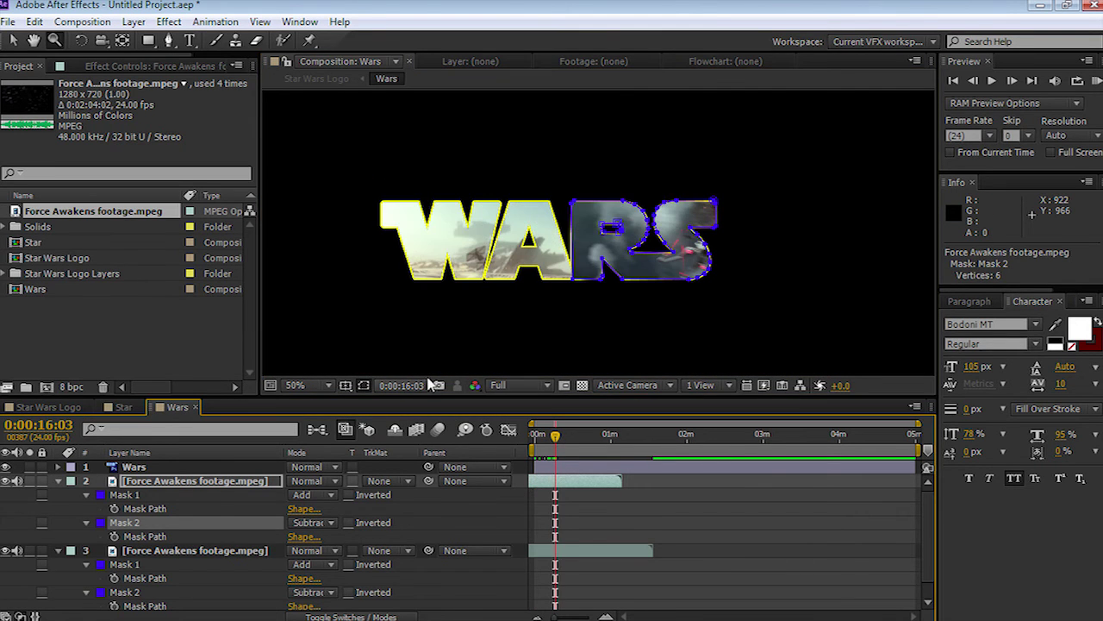
left_click(364, 384)
left_click_drag(561, 447, 548, 446)
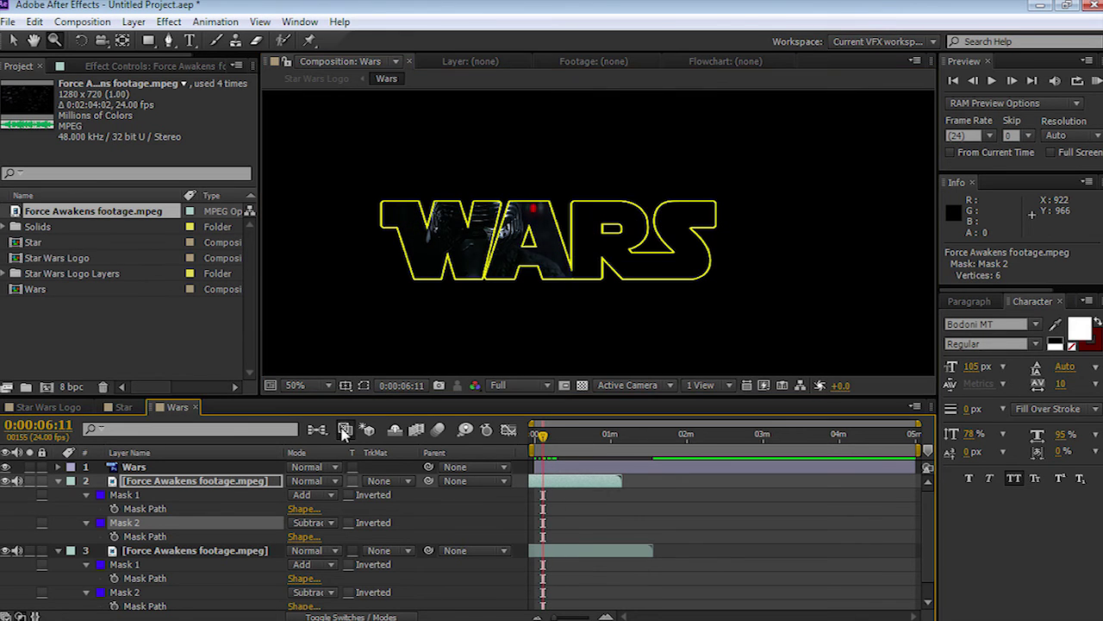
Return to the Star Wars Logo composition and preview the animation from the start
left_click(61, 407)
left_click_drag(649, 439, 530, 442)
key("space")
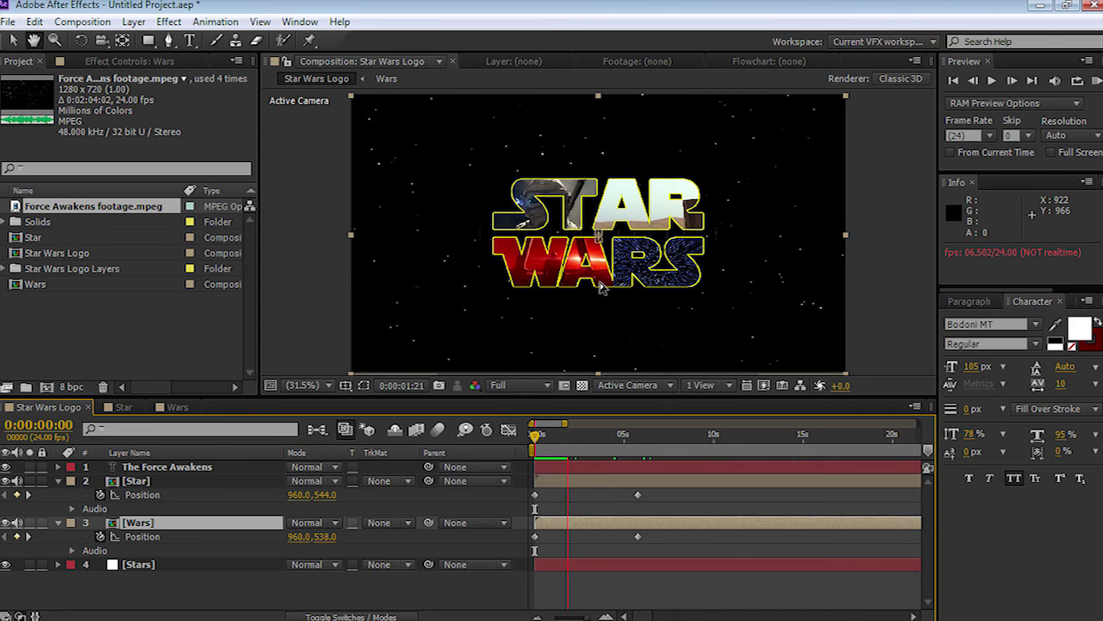
key("z")
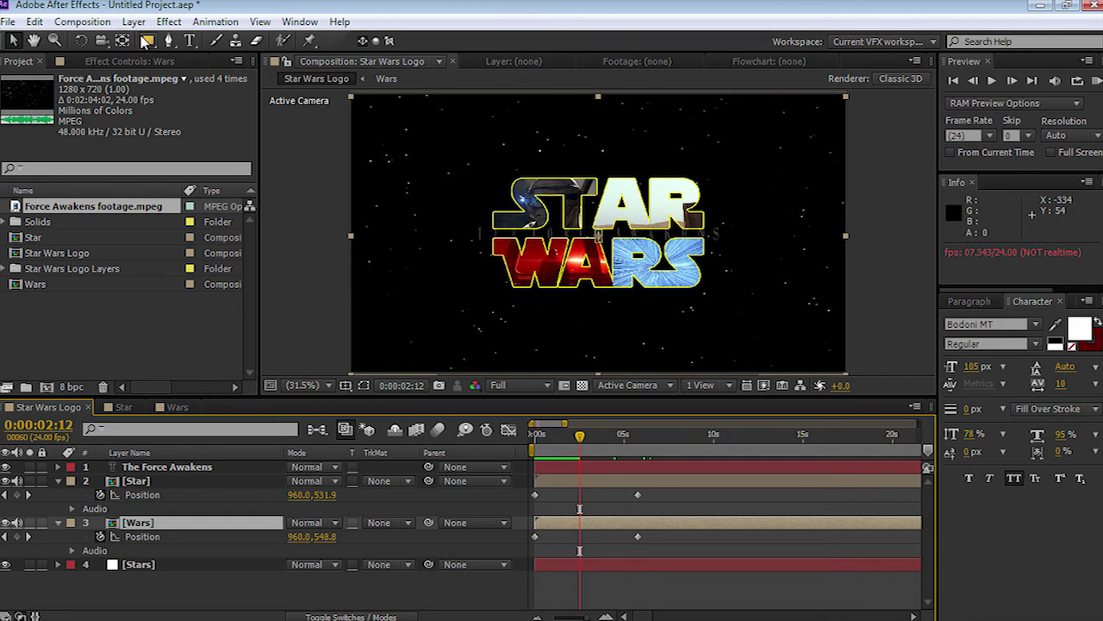
Create a one-node camera with the 35mm preset, and collapse the Star and Wars layers' properties
left_click(133, 21)
mouse_move(205, 35)
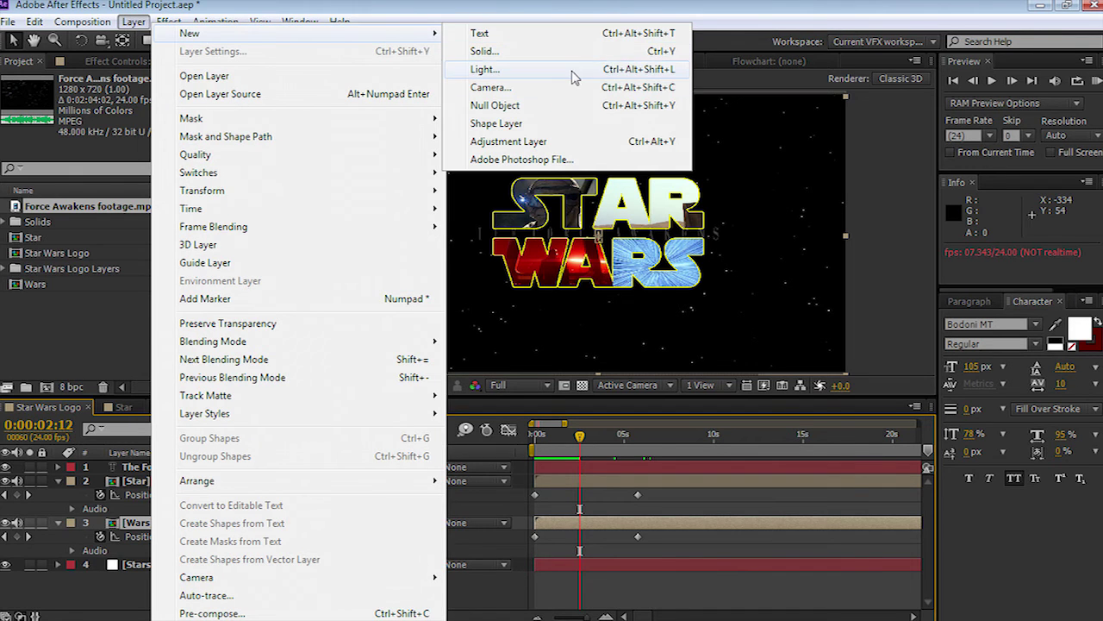
left_click(491, 87)
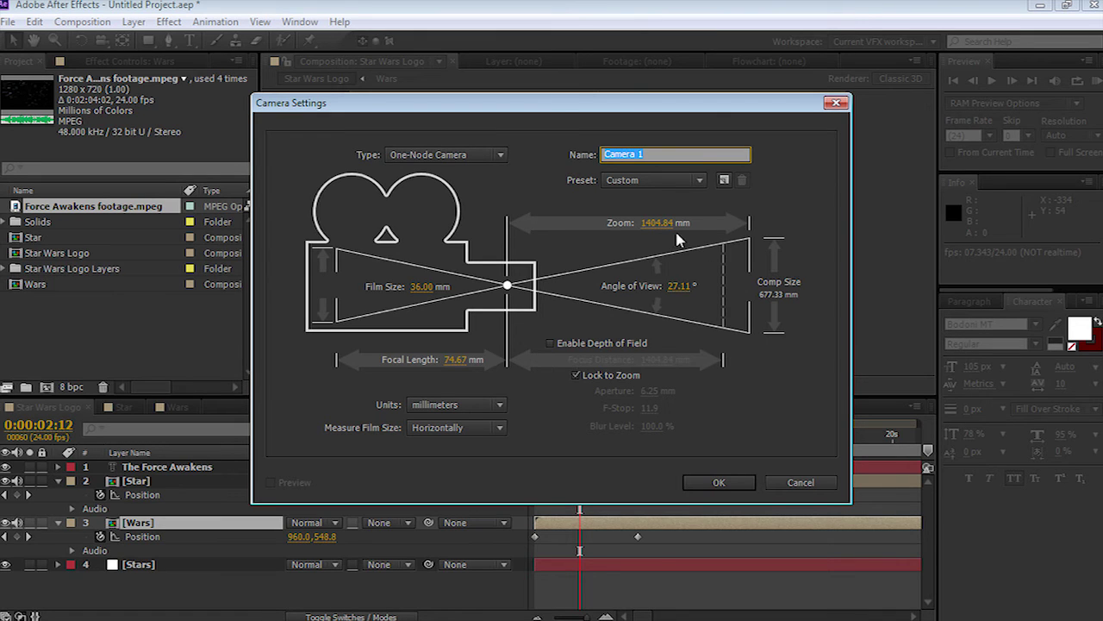
left_click(699, 180)
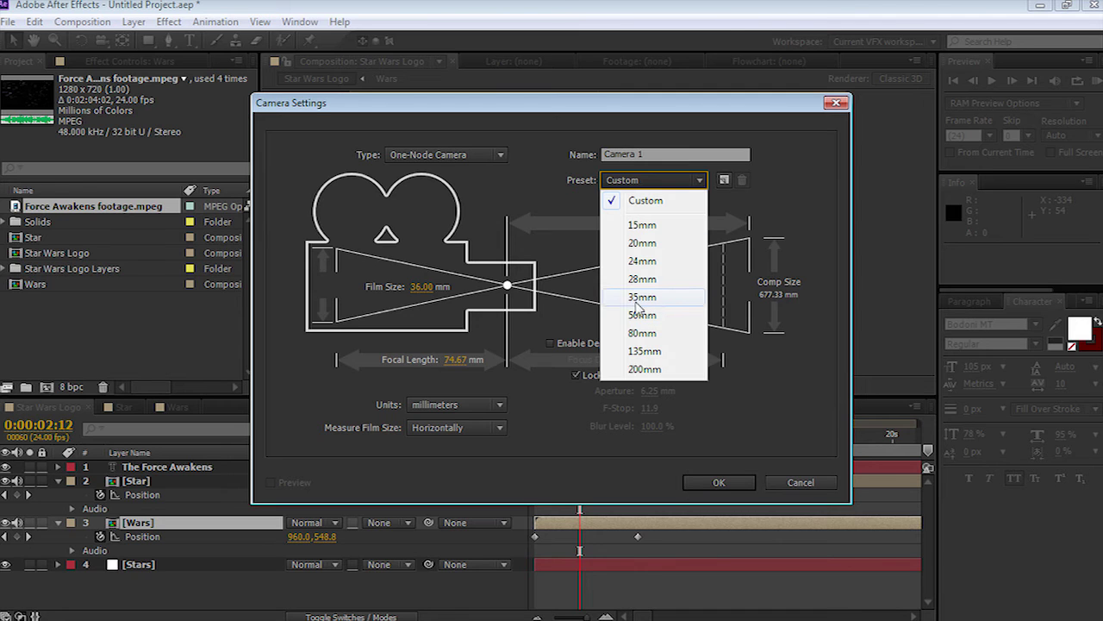
left_click(630, 299)
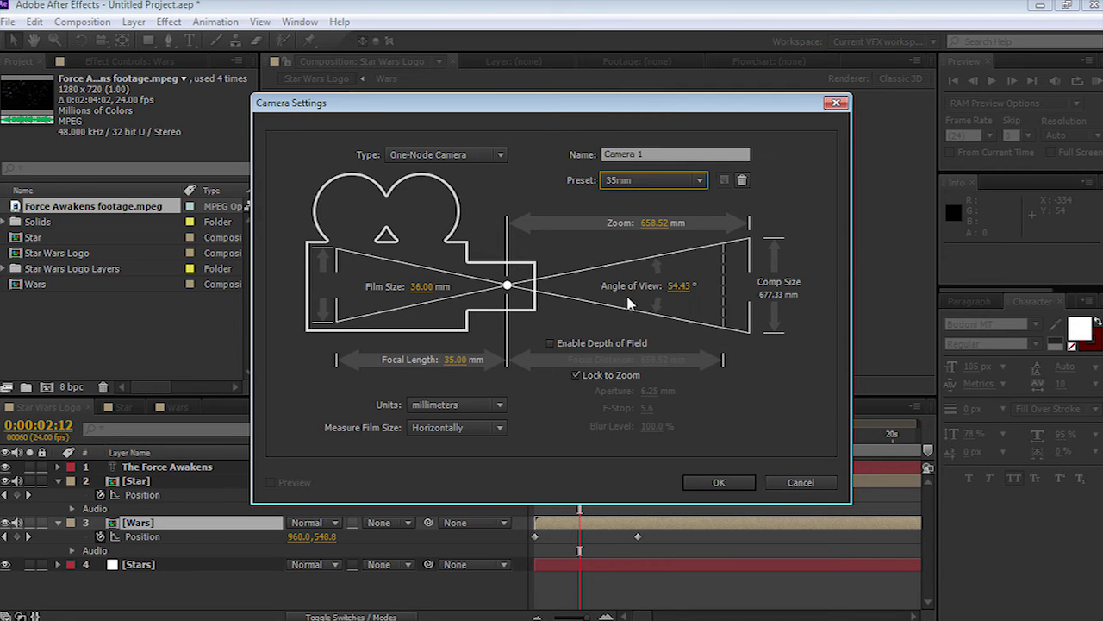
left_click(720, 482)
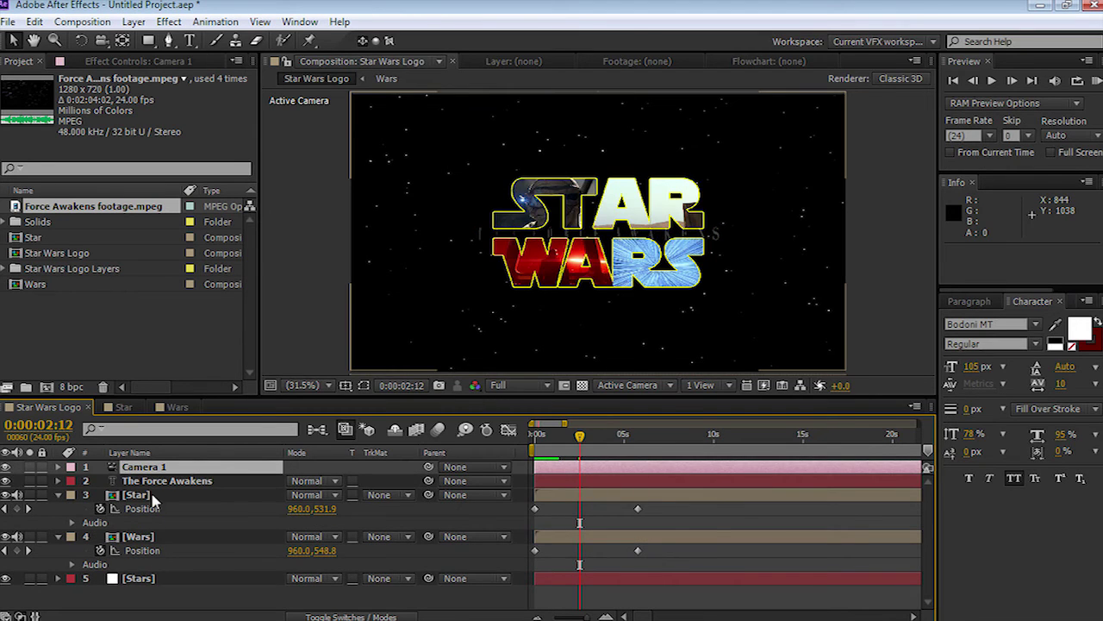
left_click(59, 496)
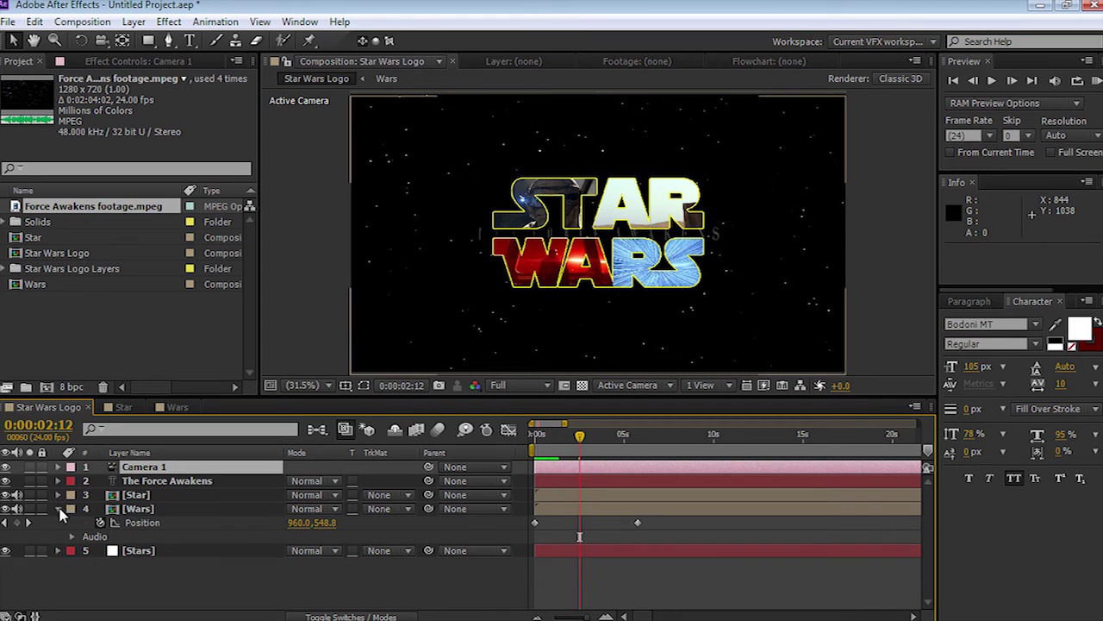
left_click(58, 509)
Try to move Camera 1 toward the logo by changing its Z position to -1562.7, and undo the change
left_click(58, 466)
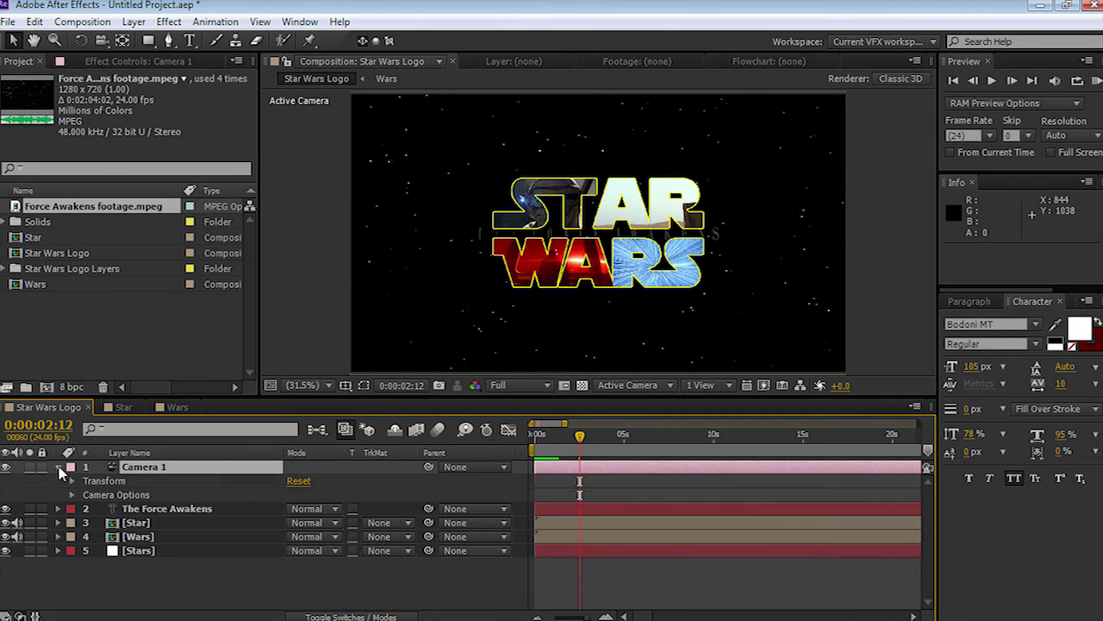
left_click(73, 481)
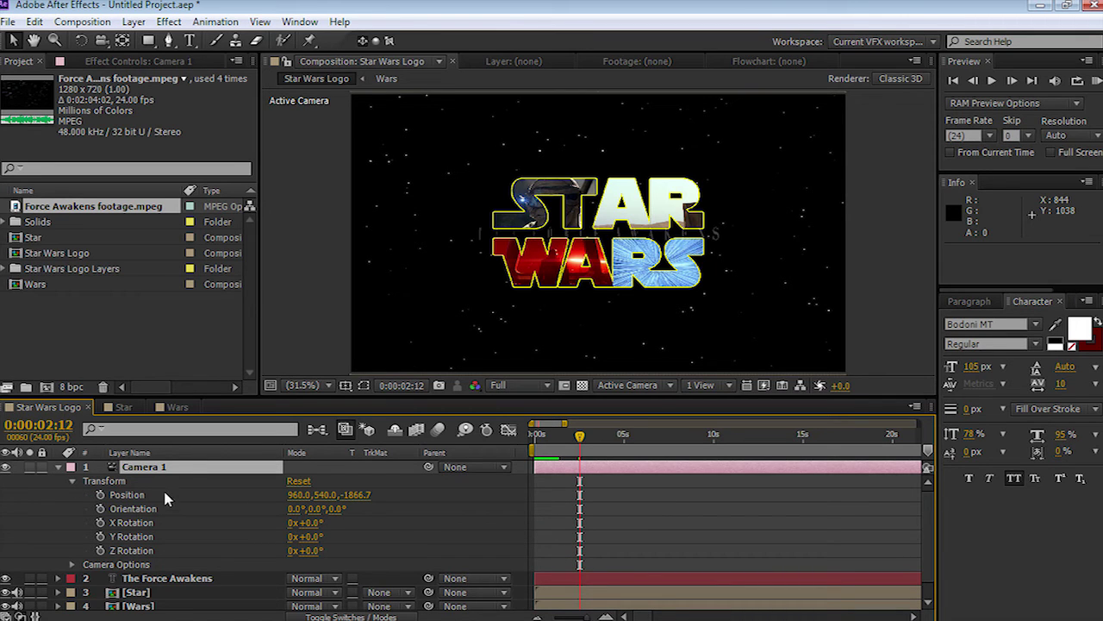
left_click_drag(354, 496, 666, 233)
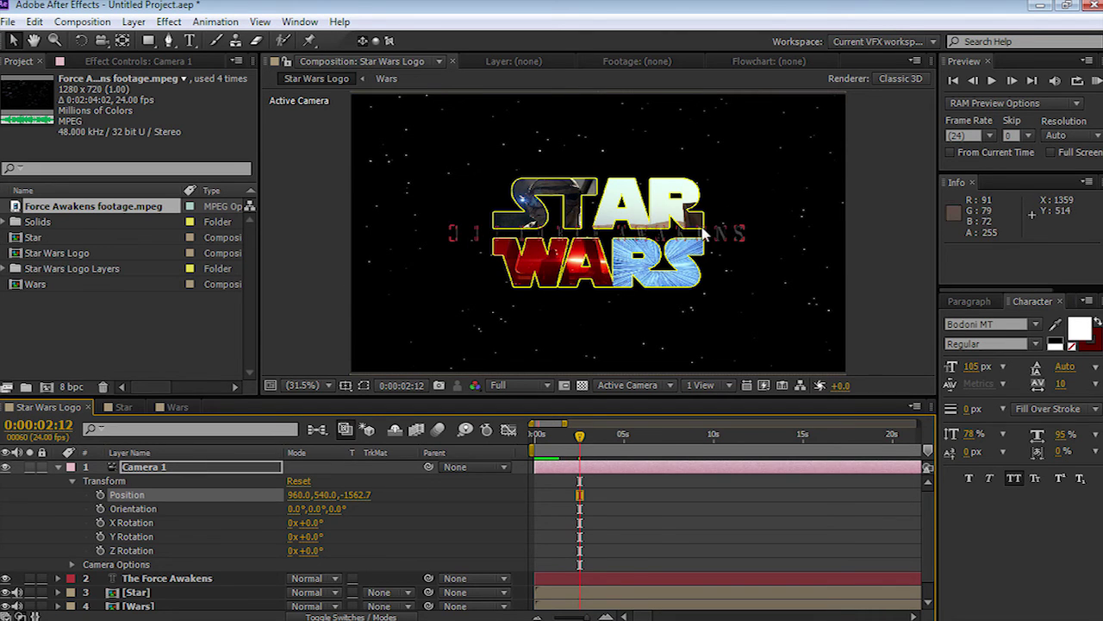
key("ctrl+z")
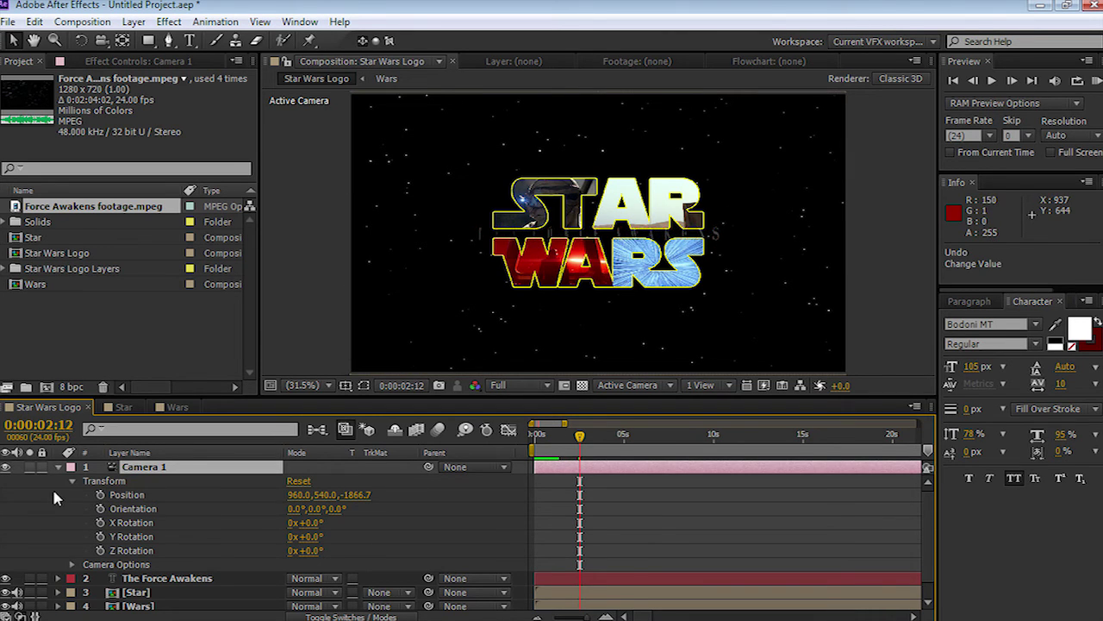
left_click(60, 468)
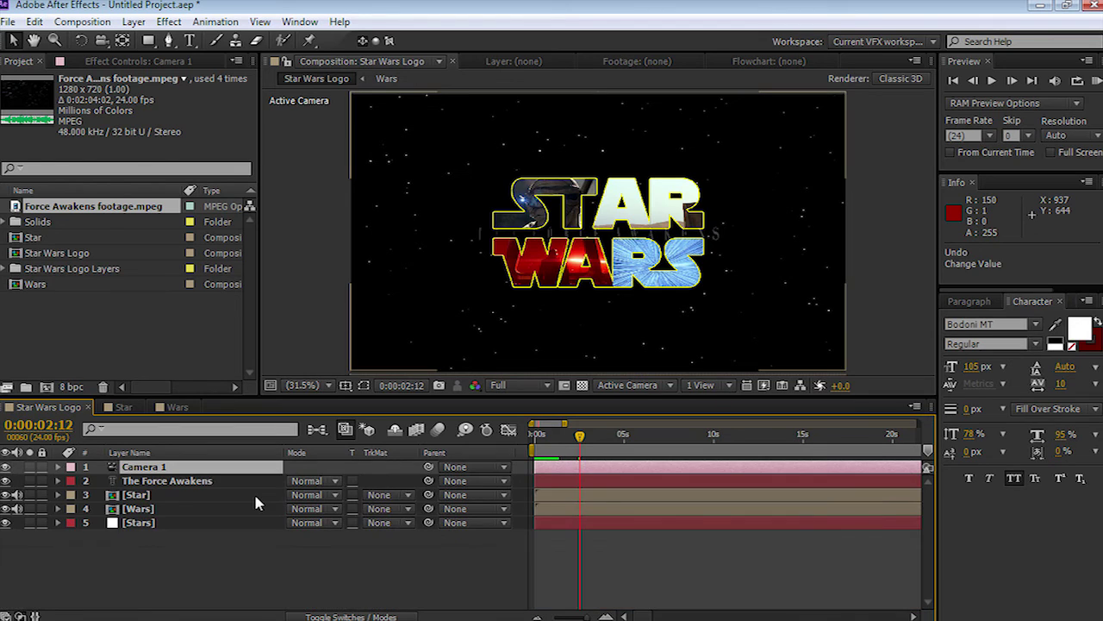
Show the layer switches and make the Star and Wars layers 3D
left_click(326, 617)
left_click(378, 495)
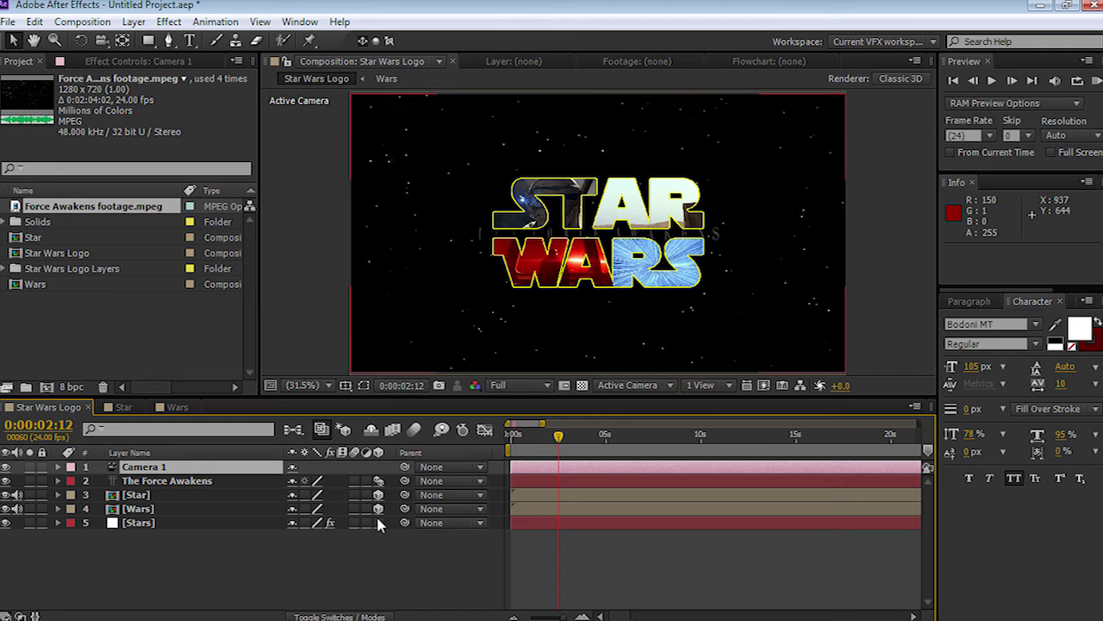
left_click(378, 508)
Move Camera 1 toward the logo by setting its Z position to -1689.7
left_click(58, 466)
left_click_drag(356, 495, 444, 483)
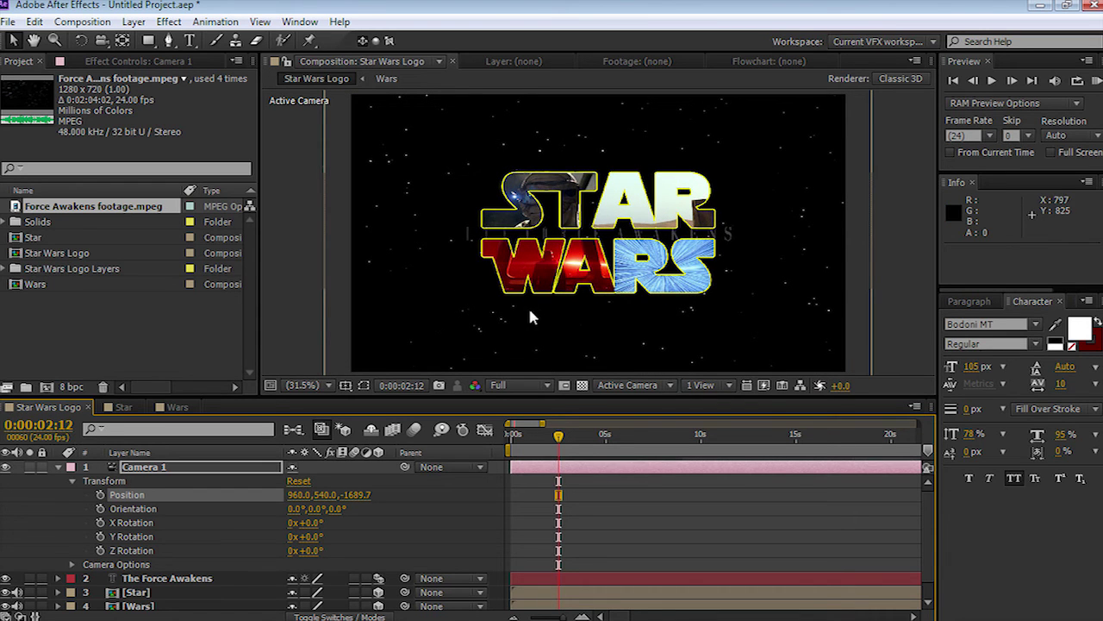
Move Camera 1 close to the logo at Z position -630.7 and start keyframing its position at 0:00:00:00
left_click_drag(357, 495, 942, 481)
left_click_drag(355, 495, 526, 488)
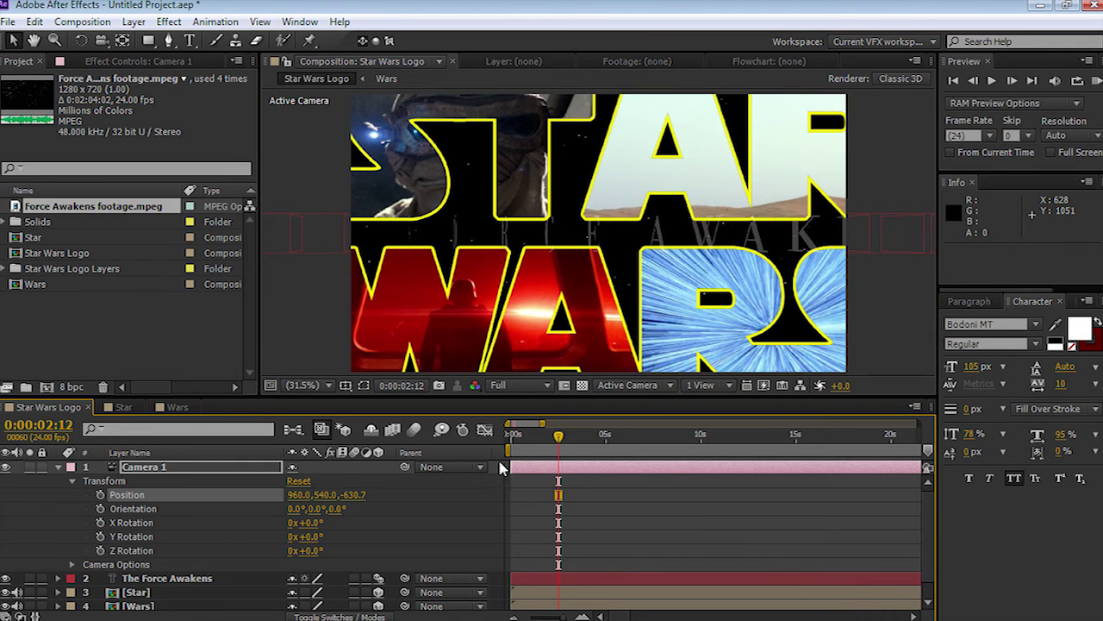
left_click_drag(559, 441, 475, 437)
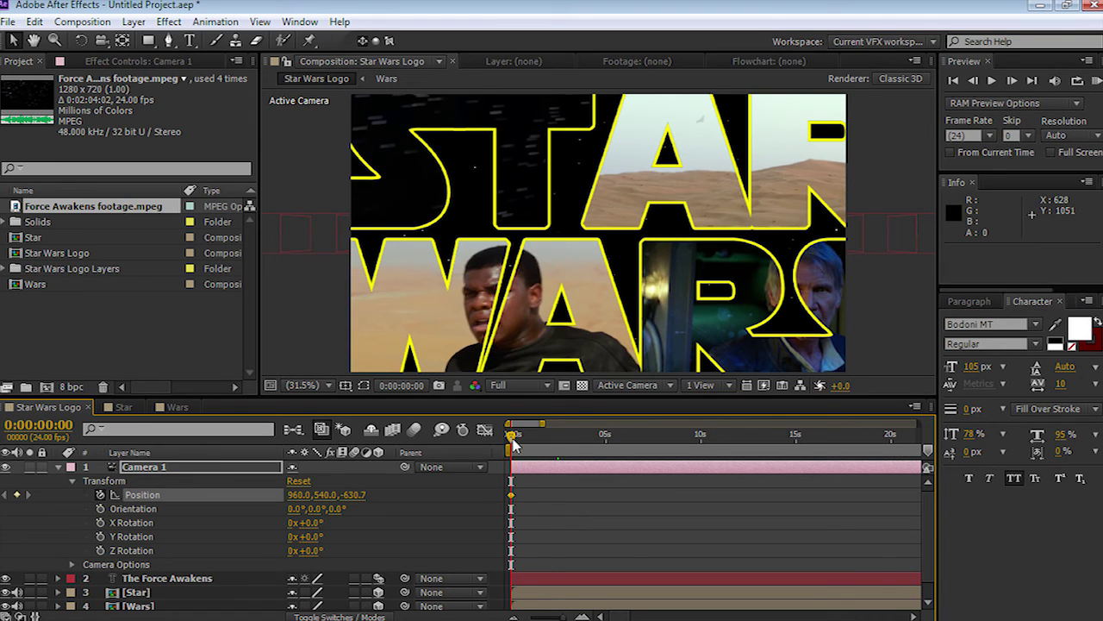
Pull Camera 1 back at 0:00:07:11 by keyframing its Z position at -1542.7
left_click_drag(512, 442, 627, 443)
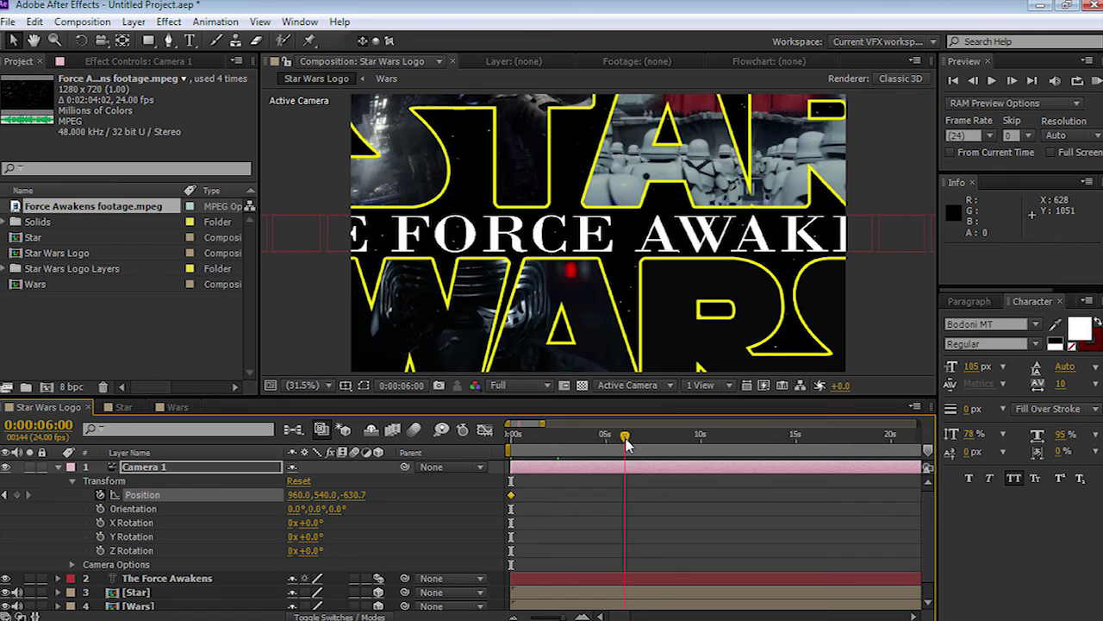
key("space")
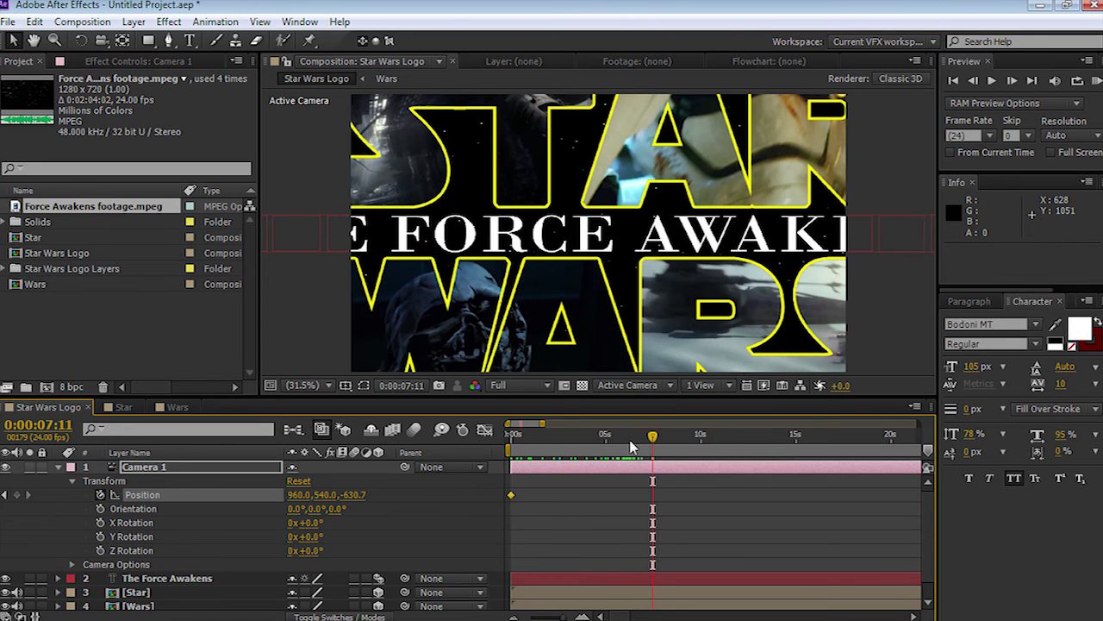
left_click_drag(352, 502, 54, 533)
left_click_drag(363, 504, 233, 505)
left_click_drag(337, 495, 308, 498)
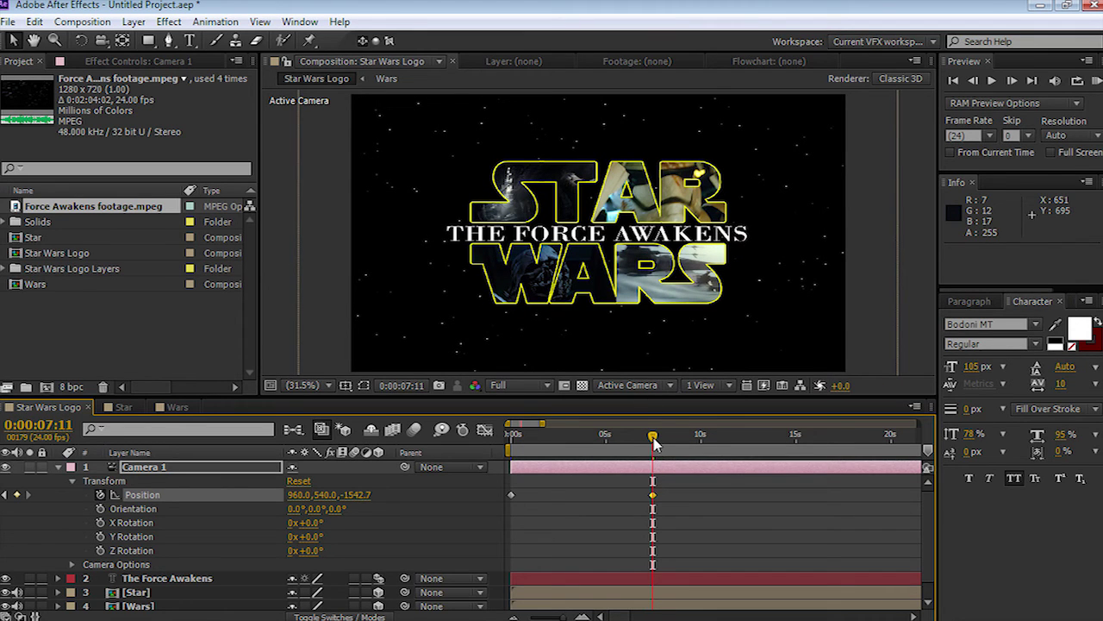
End the work area at 0:00:07:11 and play a RAM preview of the camera move
key("n")
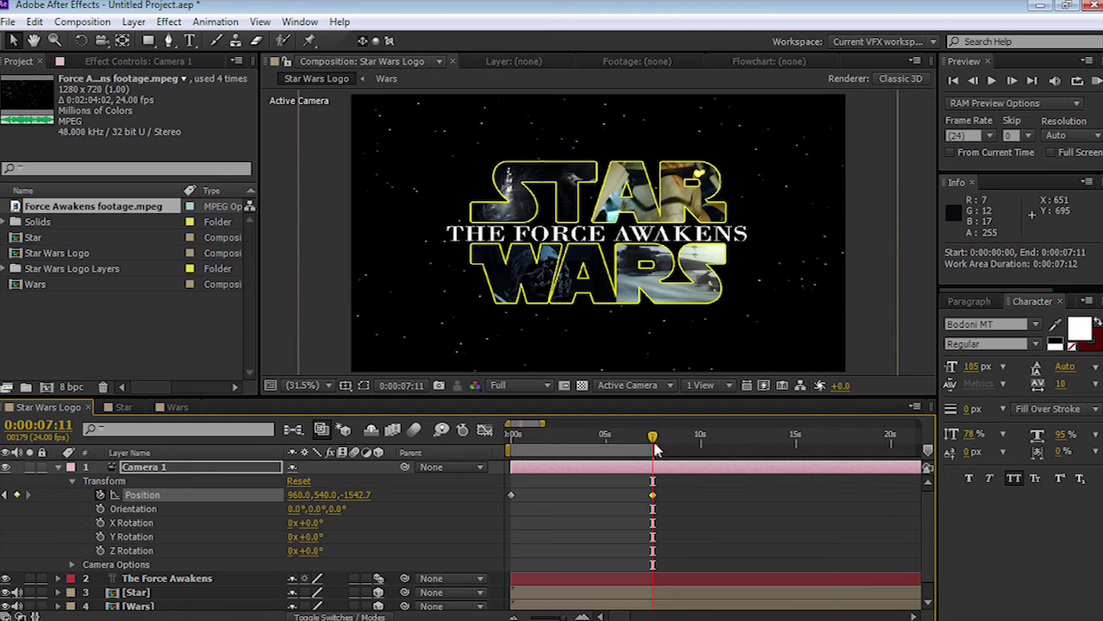
key("KP_0")
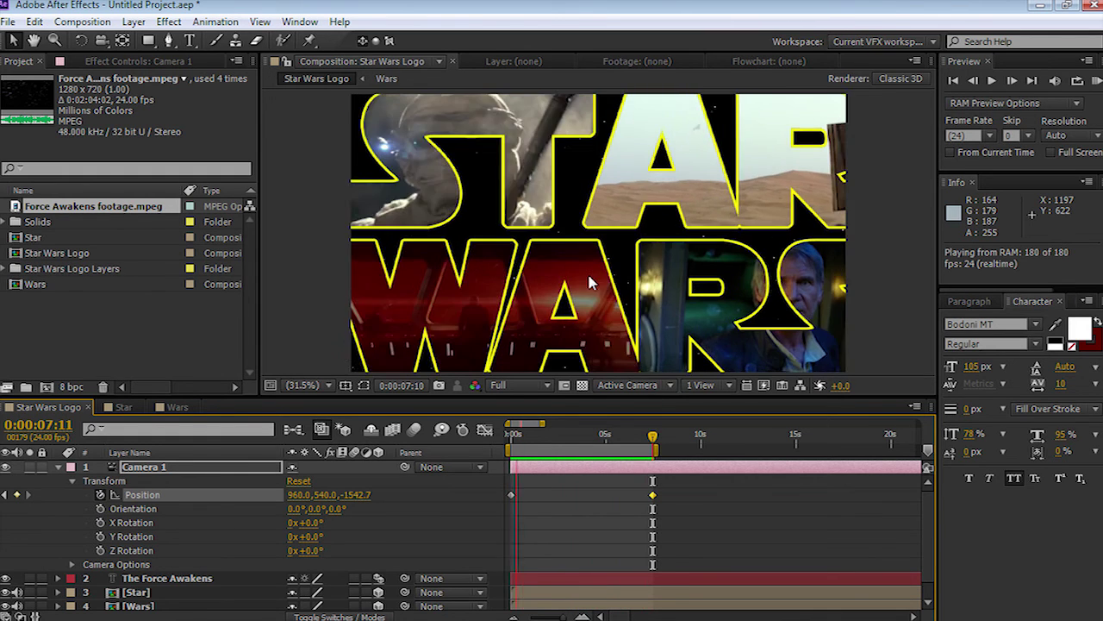
key("space")
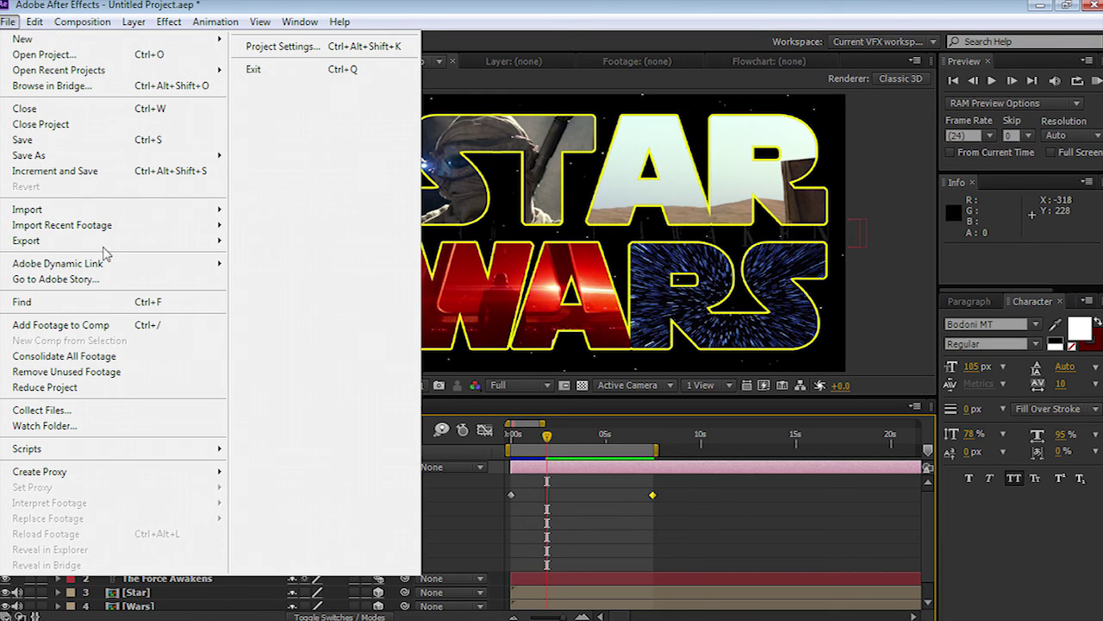
Add the Star Wars Logo composition to the render queue and set its output format to H.264
mouse_move(108, 247)
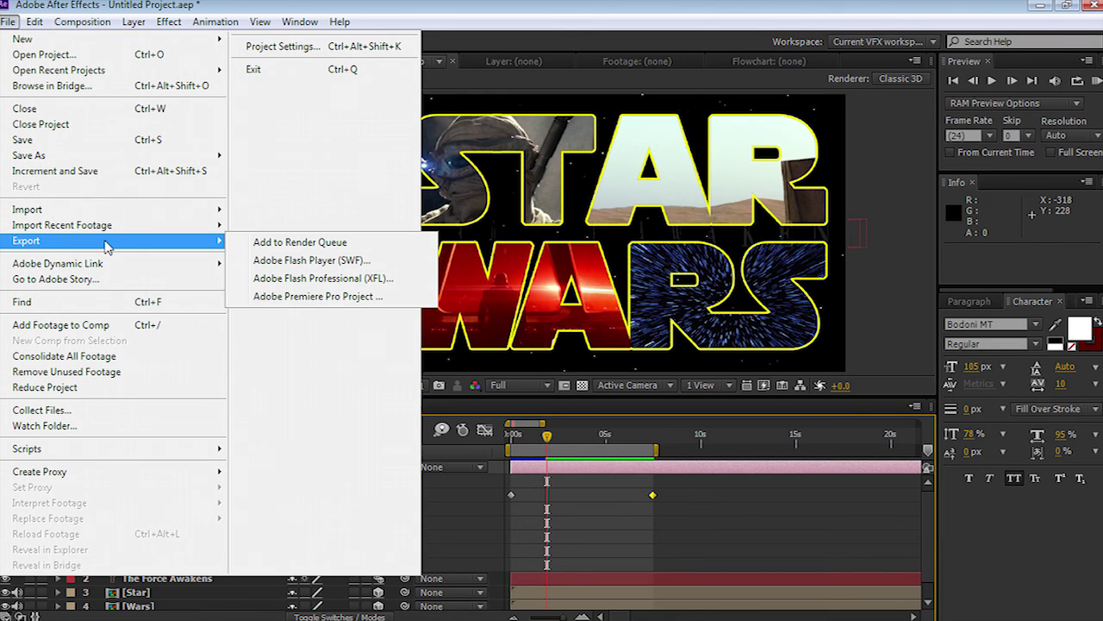
left_click(306, 244)
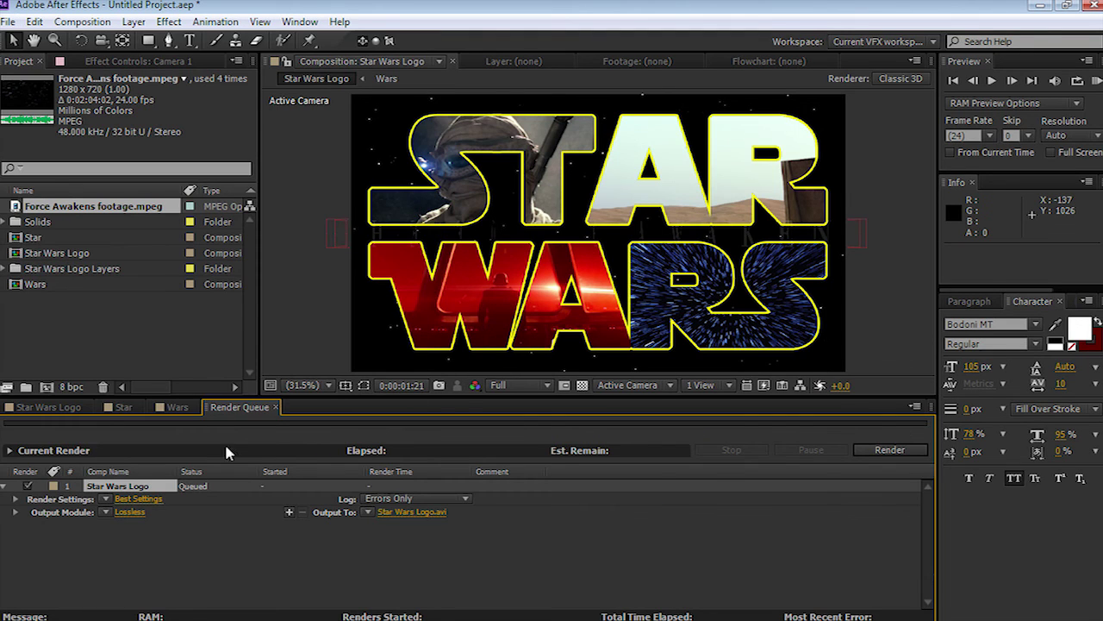
left_click(129, 513)
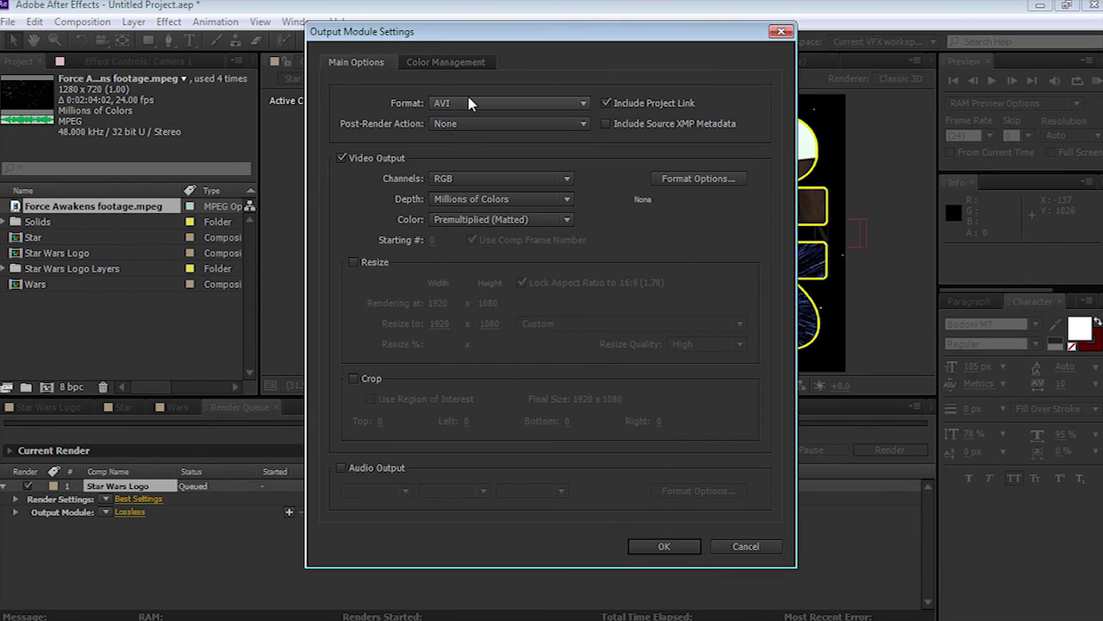
left_click(469, 103)
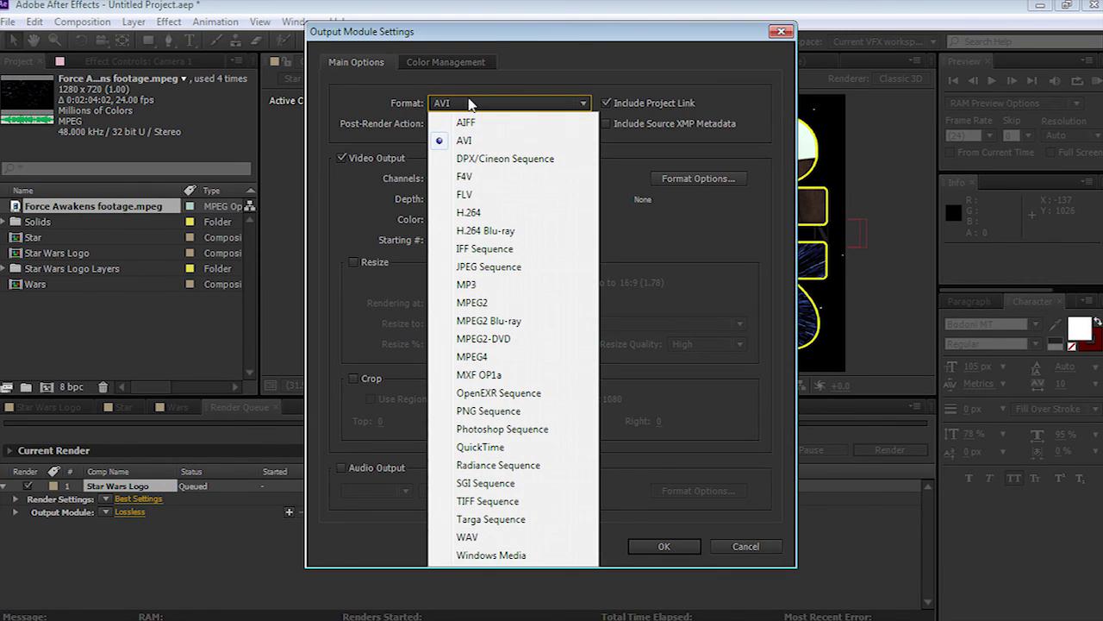
left_click(470, 213)
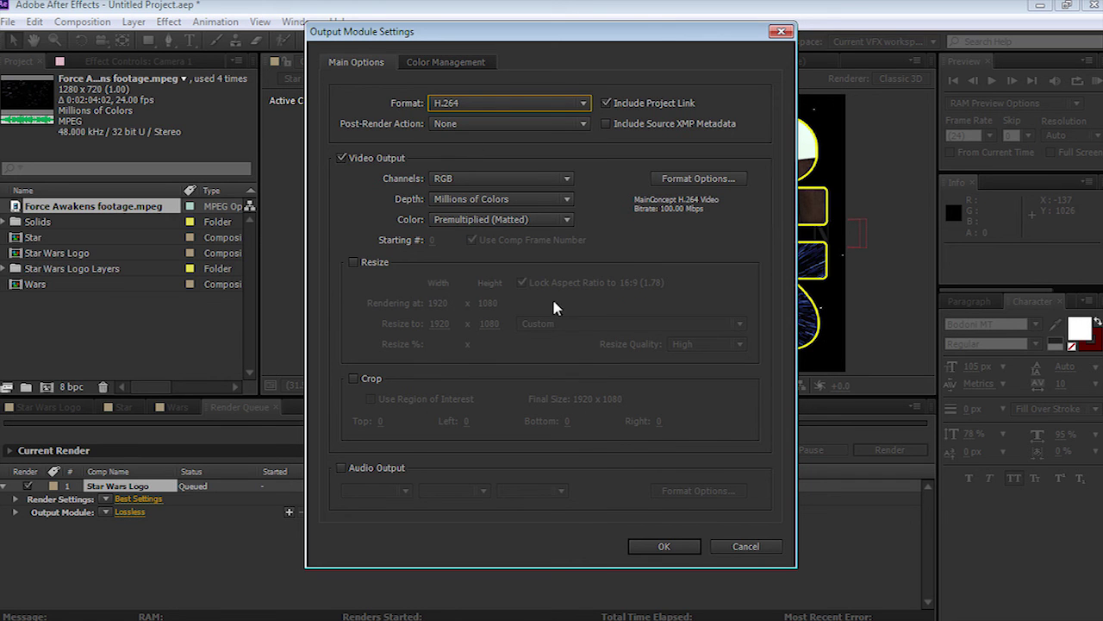
left_click(661, 545)
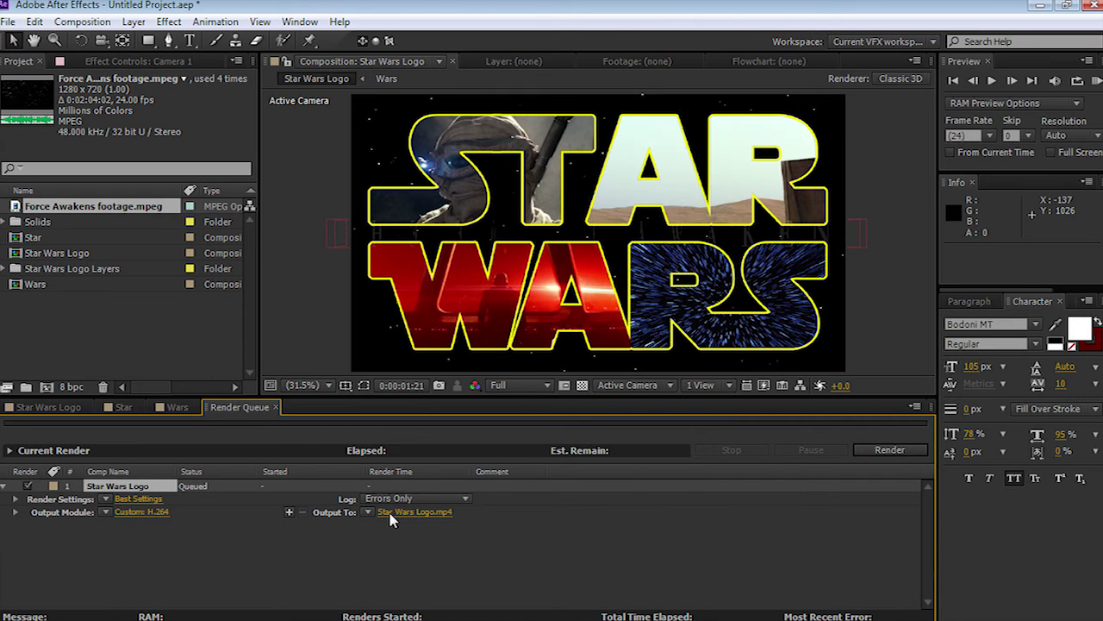
Name the output movie Star Wars Logo Fin in the Star Wars force awkens logo folder and start the render
left_click(442, 513)
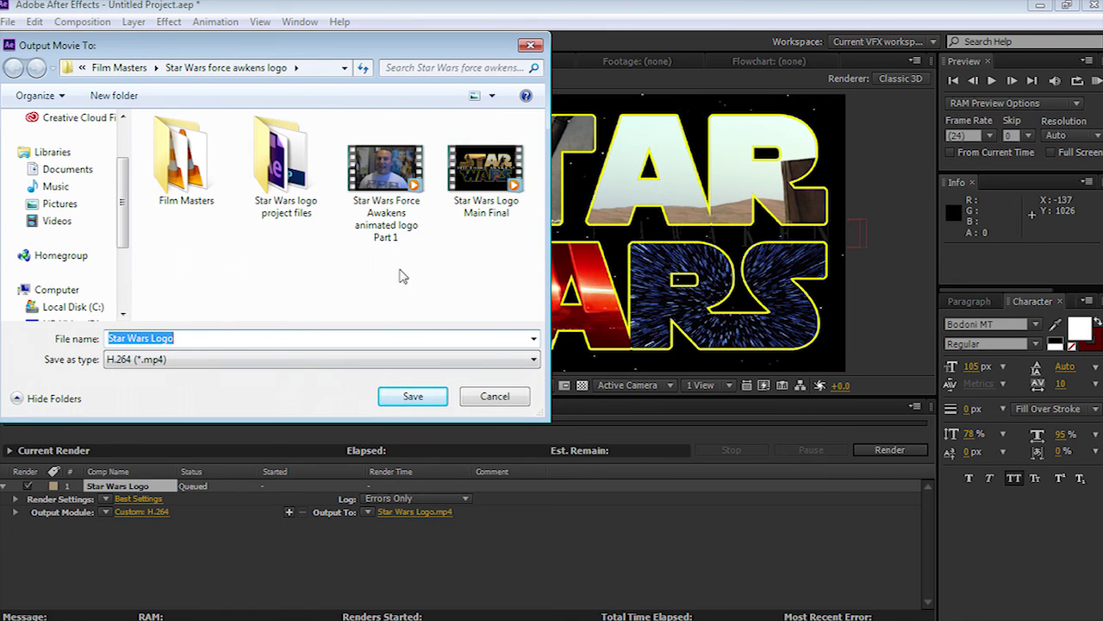
left_click(193, 339)
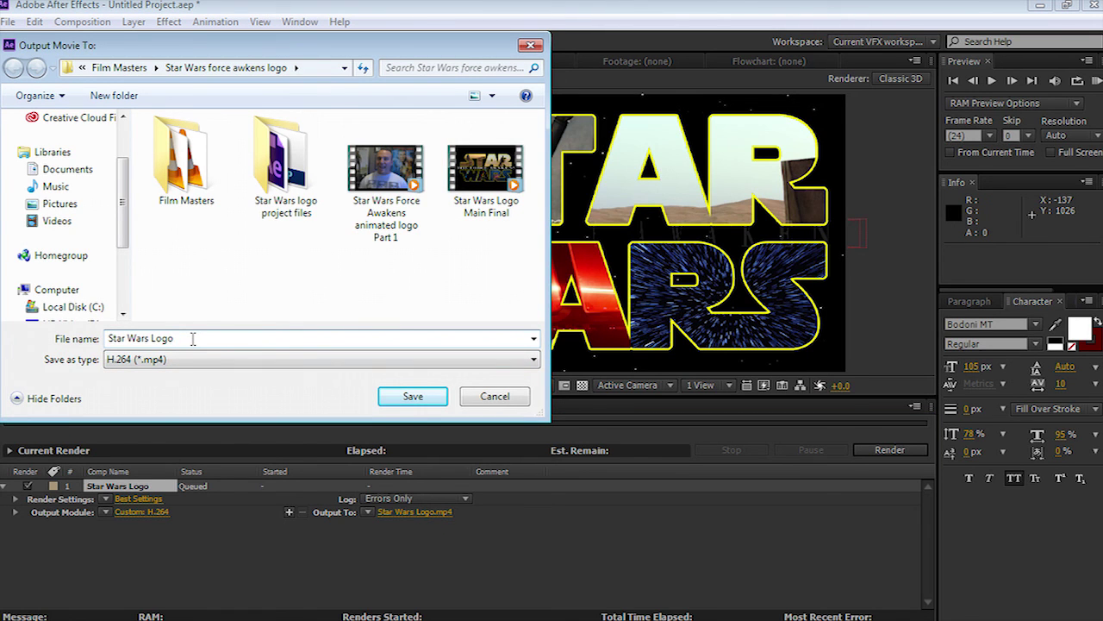
type("Fin")
left_click(406, 397)
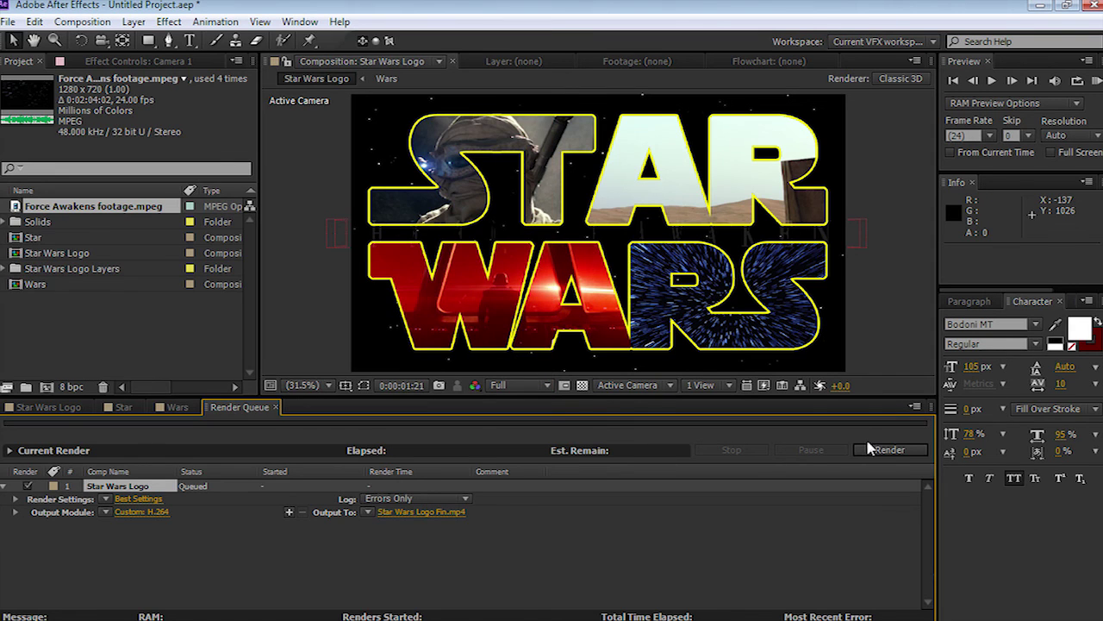
left_click(888, 450)
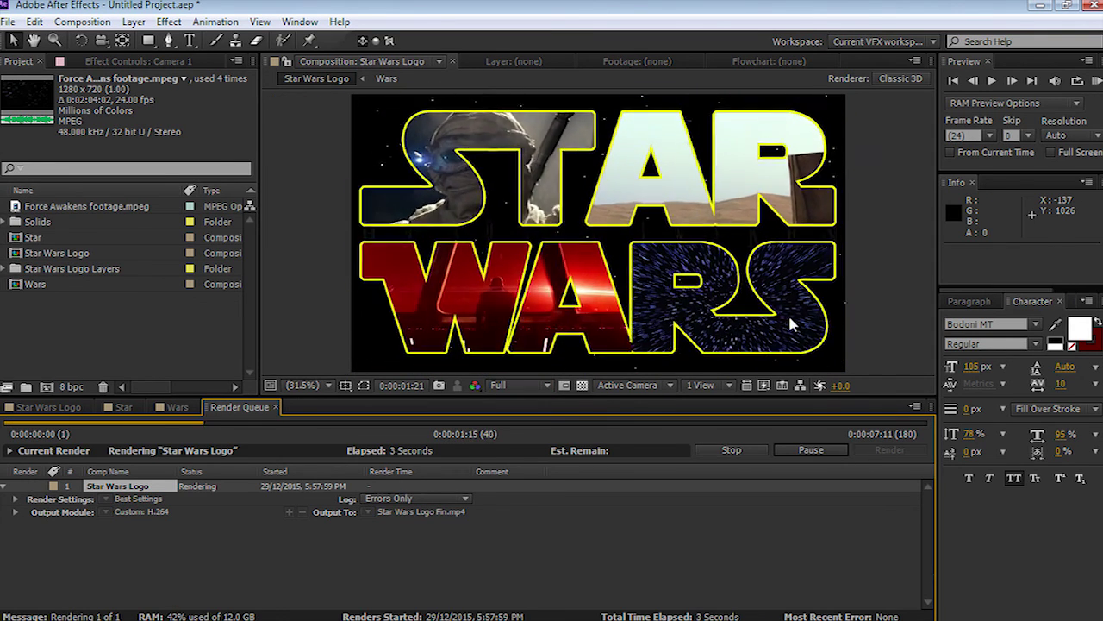